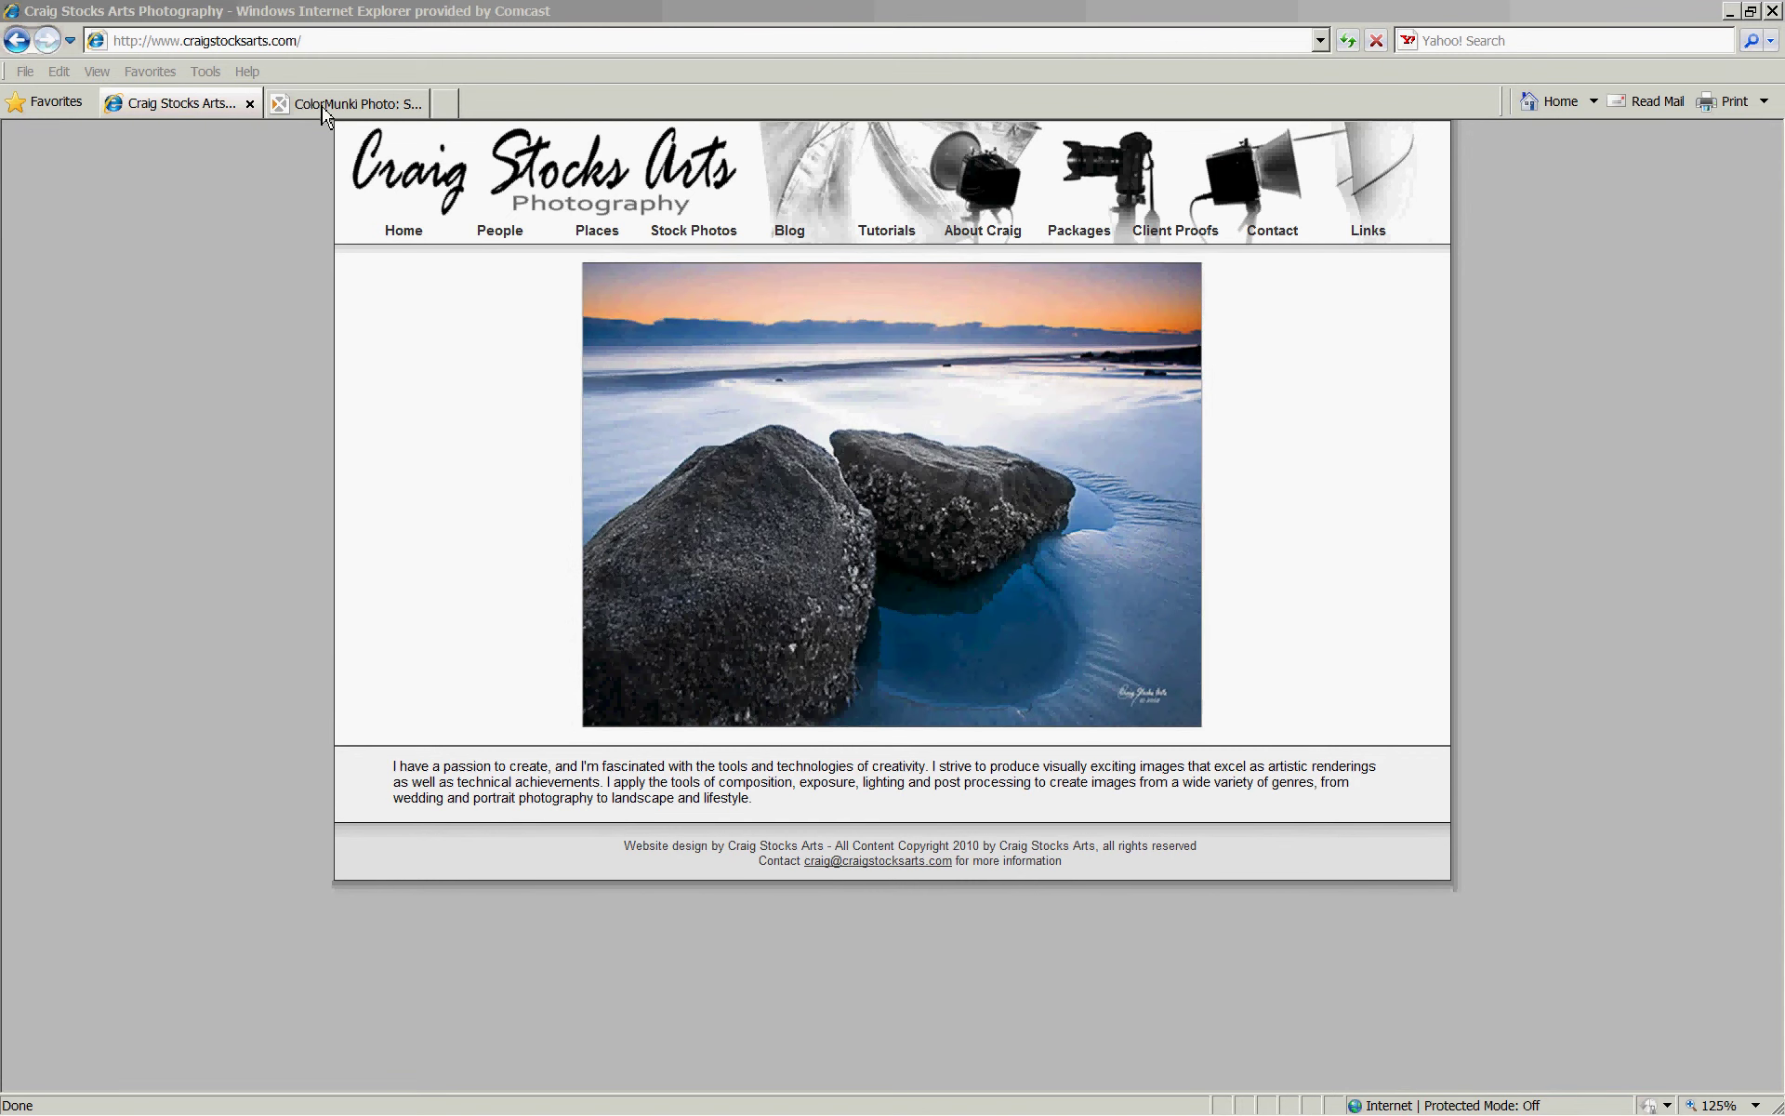
Minimize Internet Explorer's ColorMunki page to reveal the Photoshop landscape photo
{"action": "left_click", "coordinate": [322, 106]}
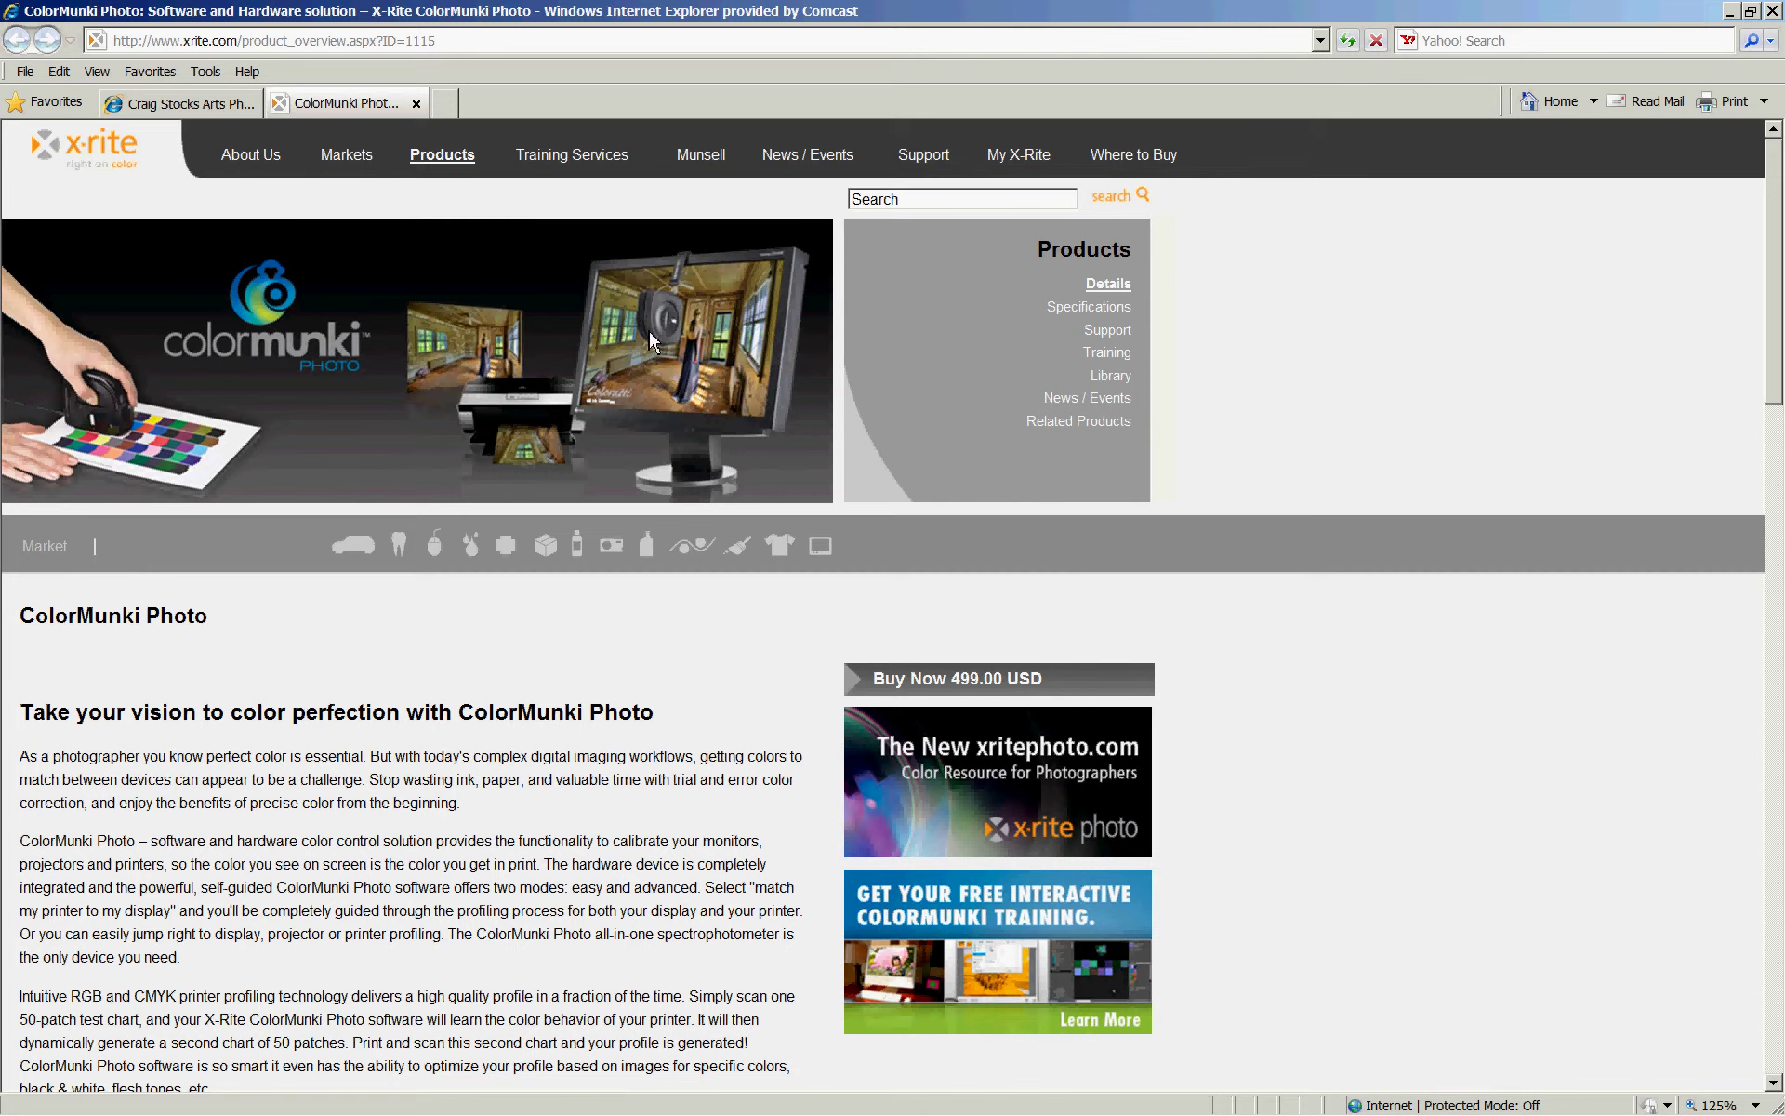
{"action": "left_click", "coordinate": [1731, 15]}
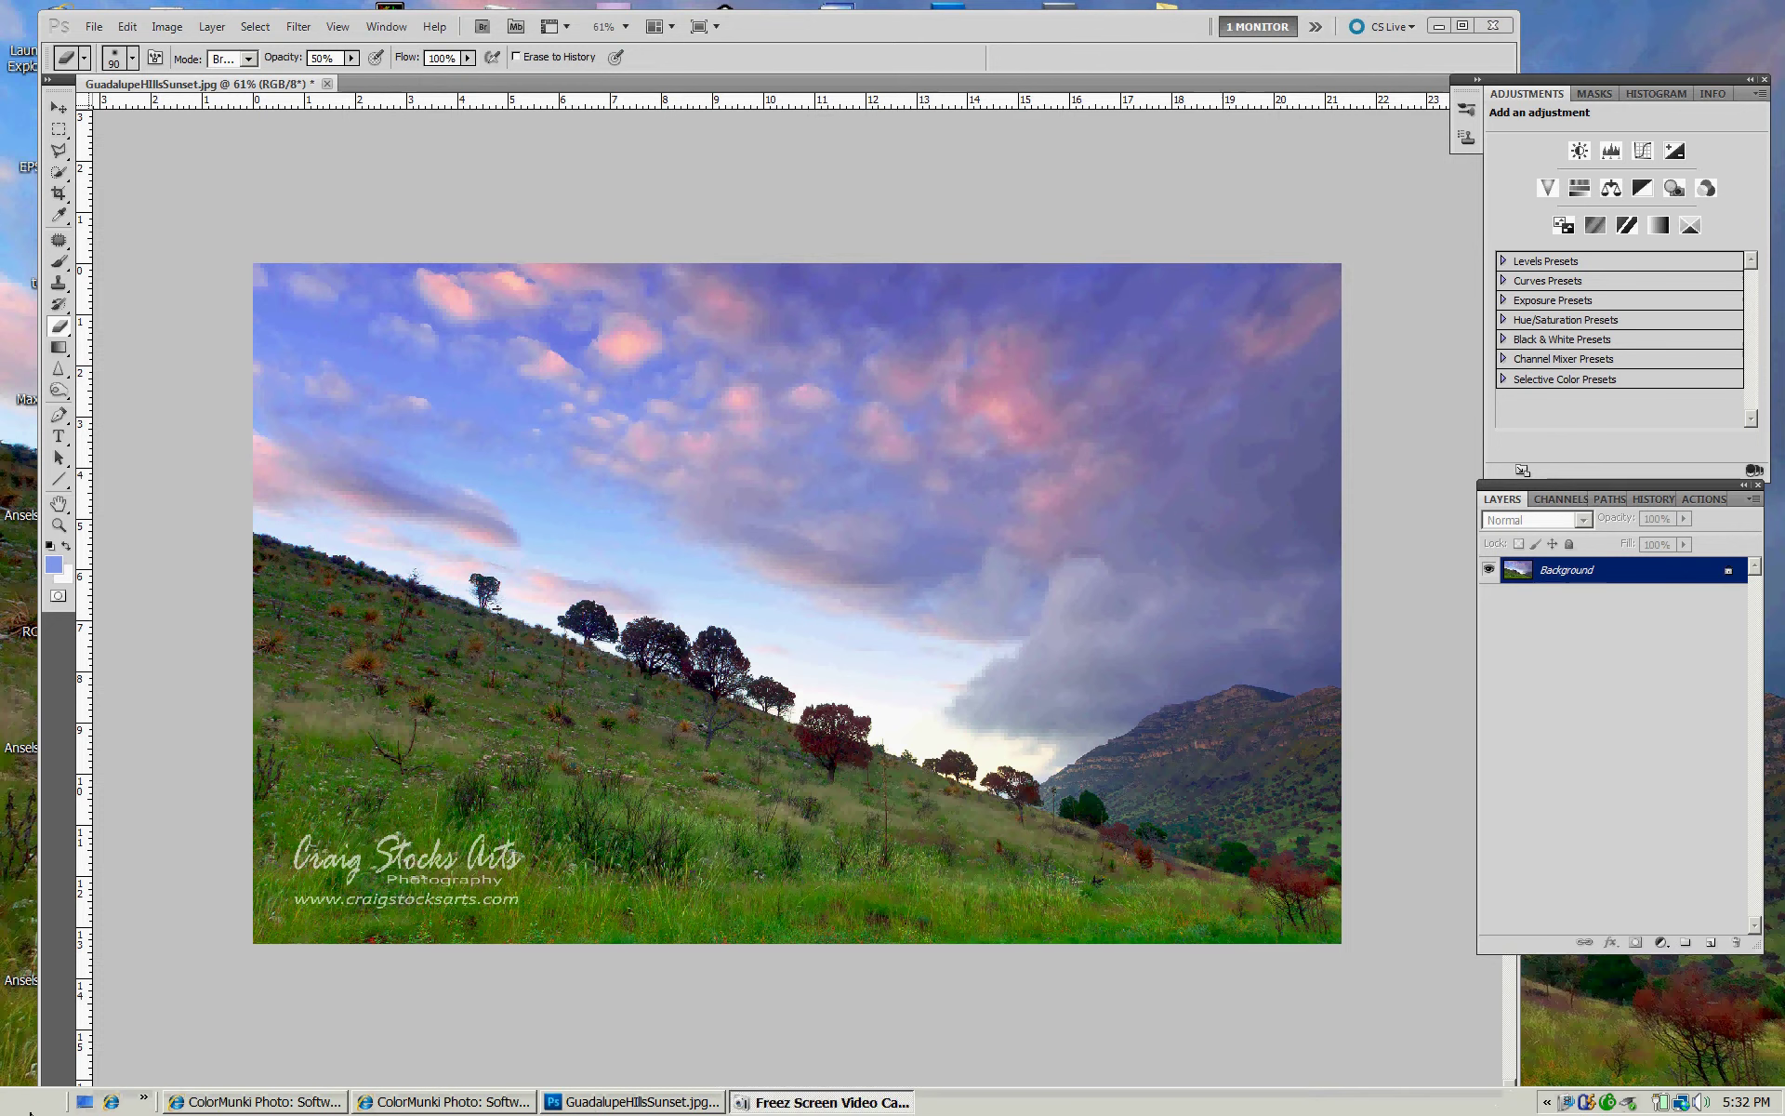
Go through Control Panel, Personalization and Display Settings' advanced properties to the monitor's Color Management window
{"action": "left_click", "coordinate": [31, 1106]}
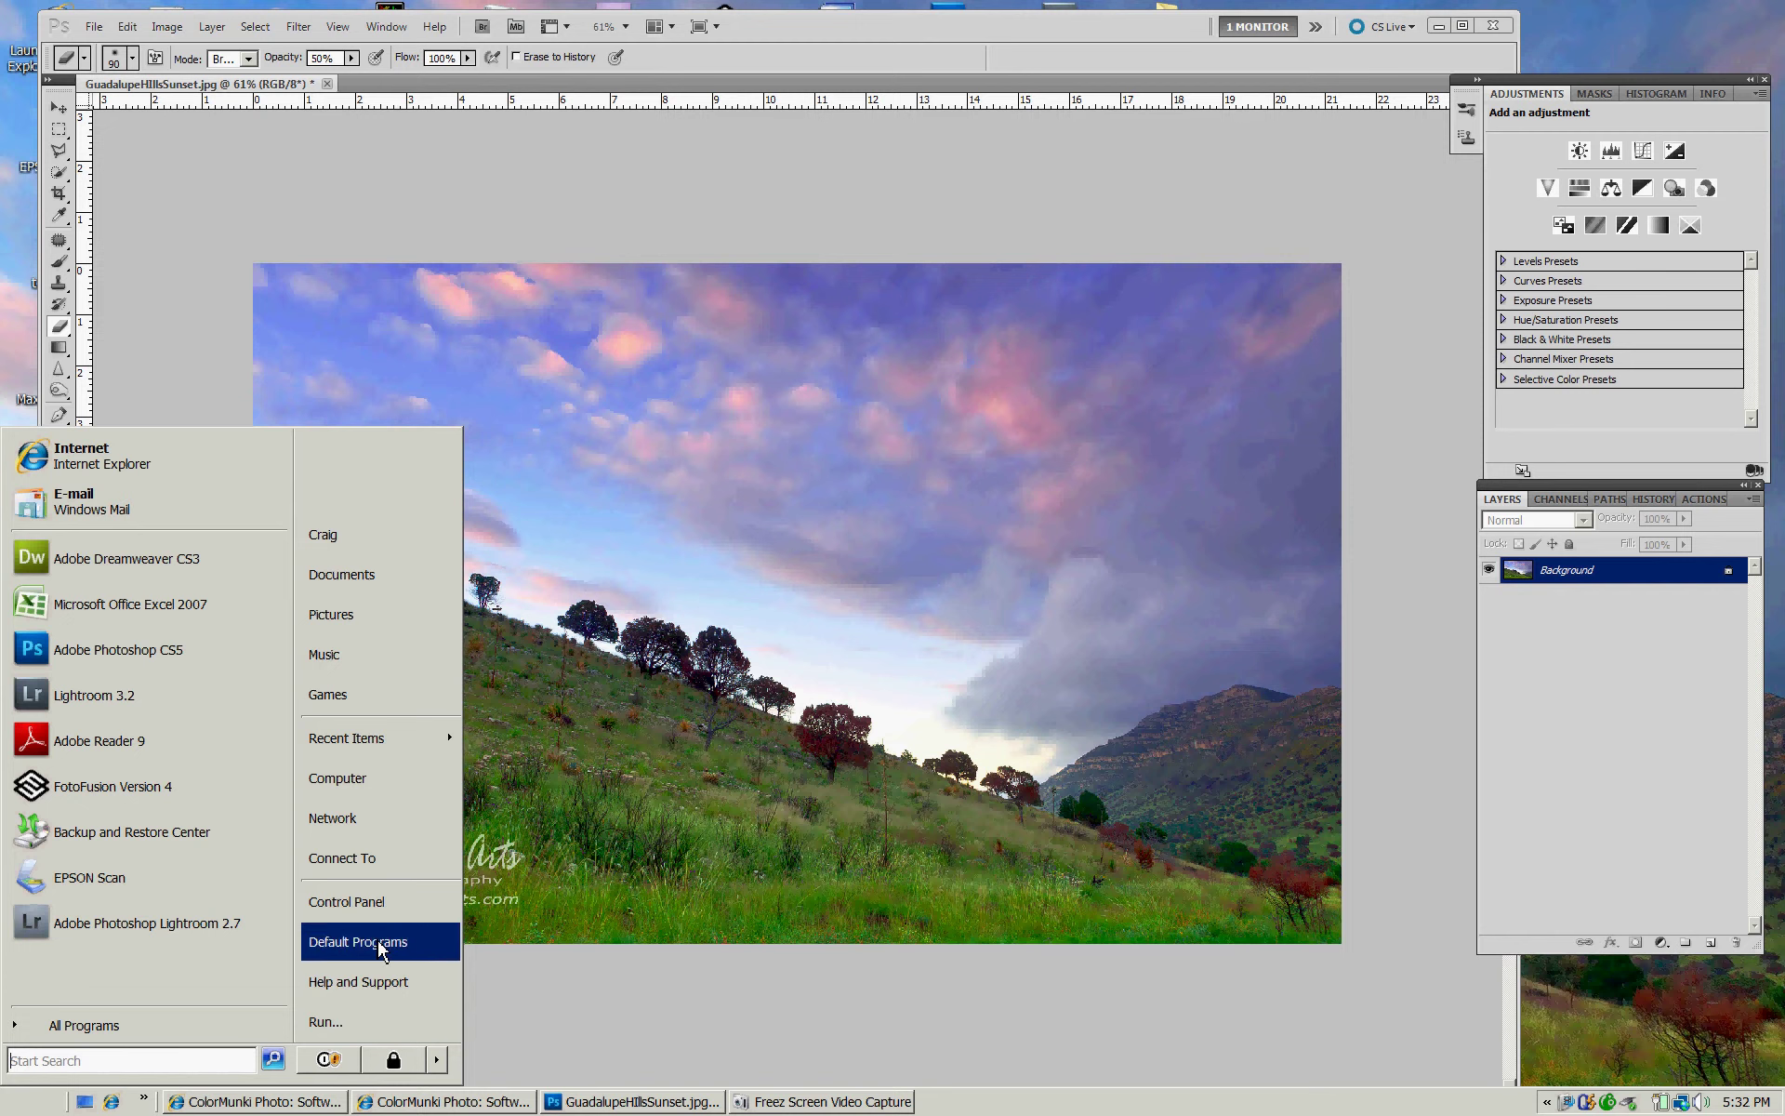
{"action": "left_click", "coordinate": [379, 901]}
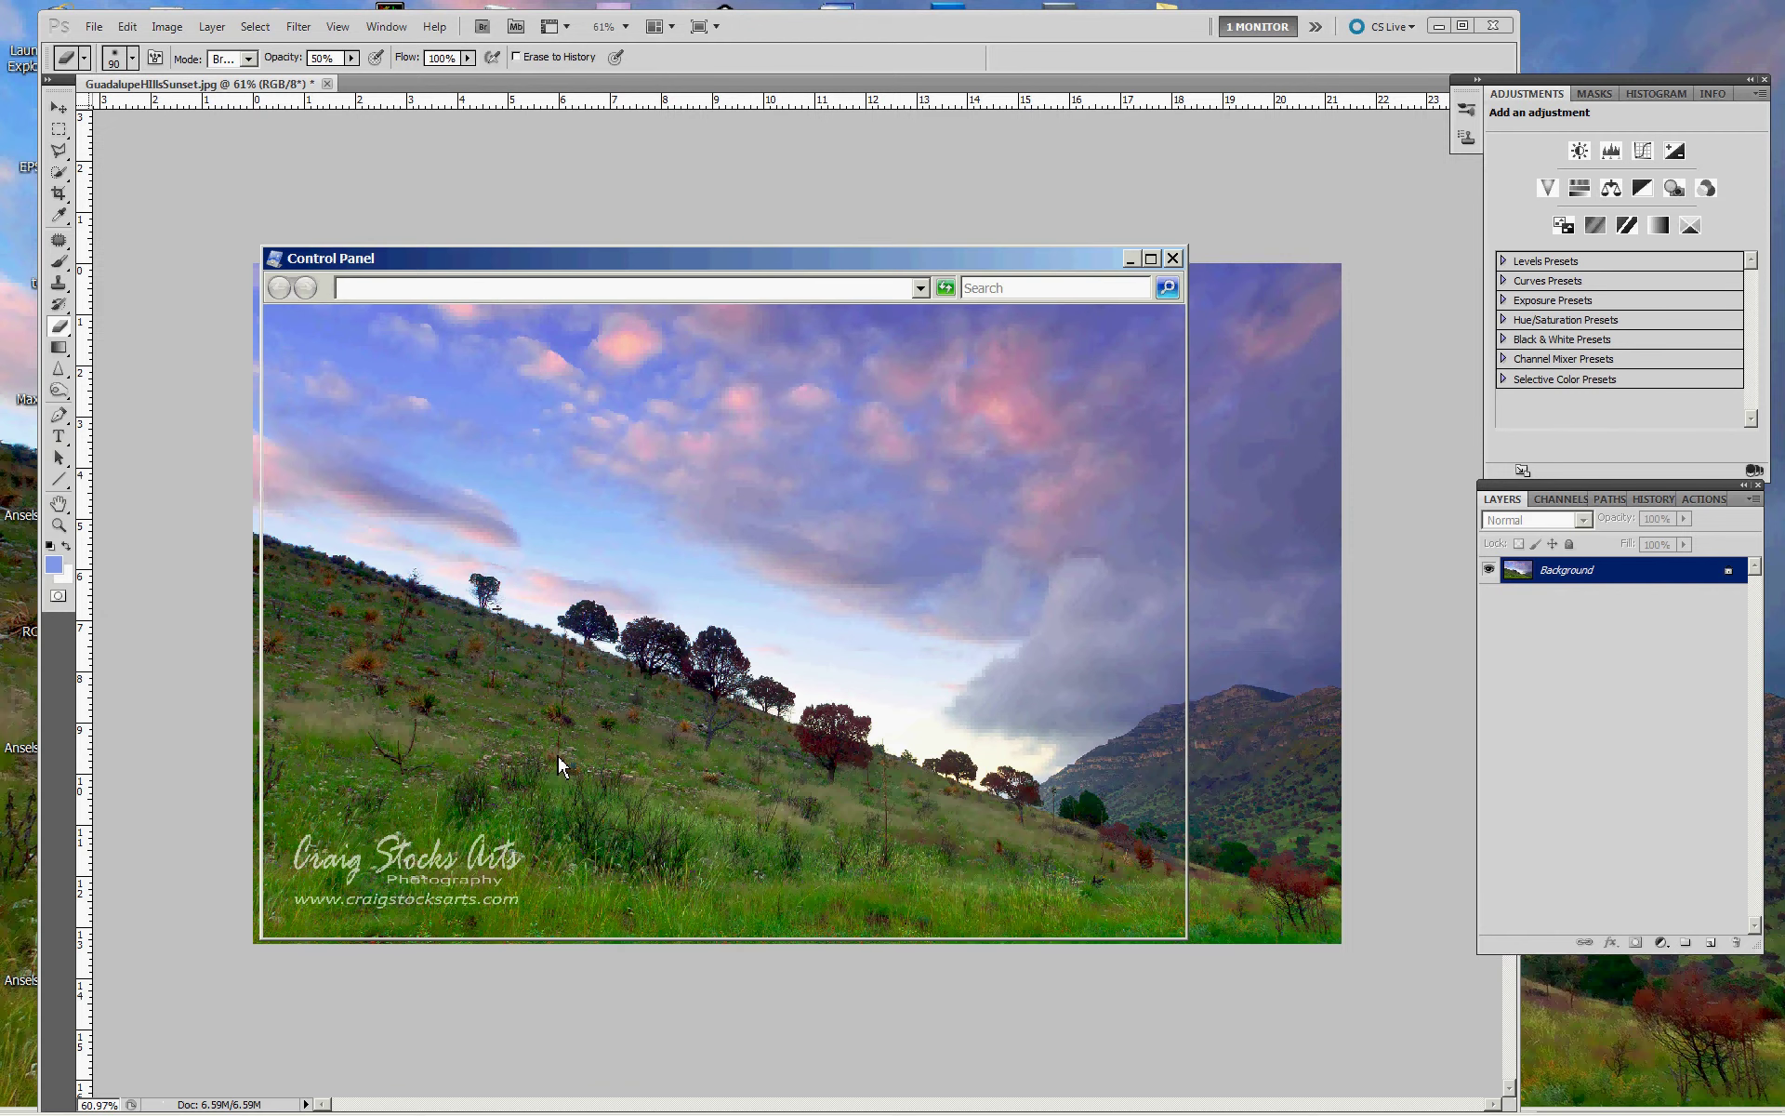
{"action": "scroll", "coordinate": [625, 724], "scroll_direction": "down", "scroll_amount": 3}
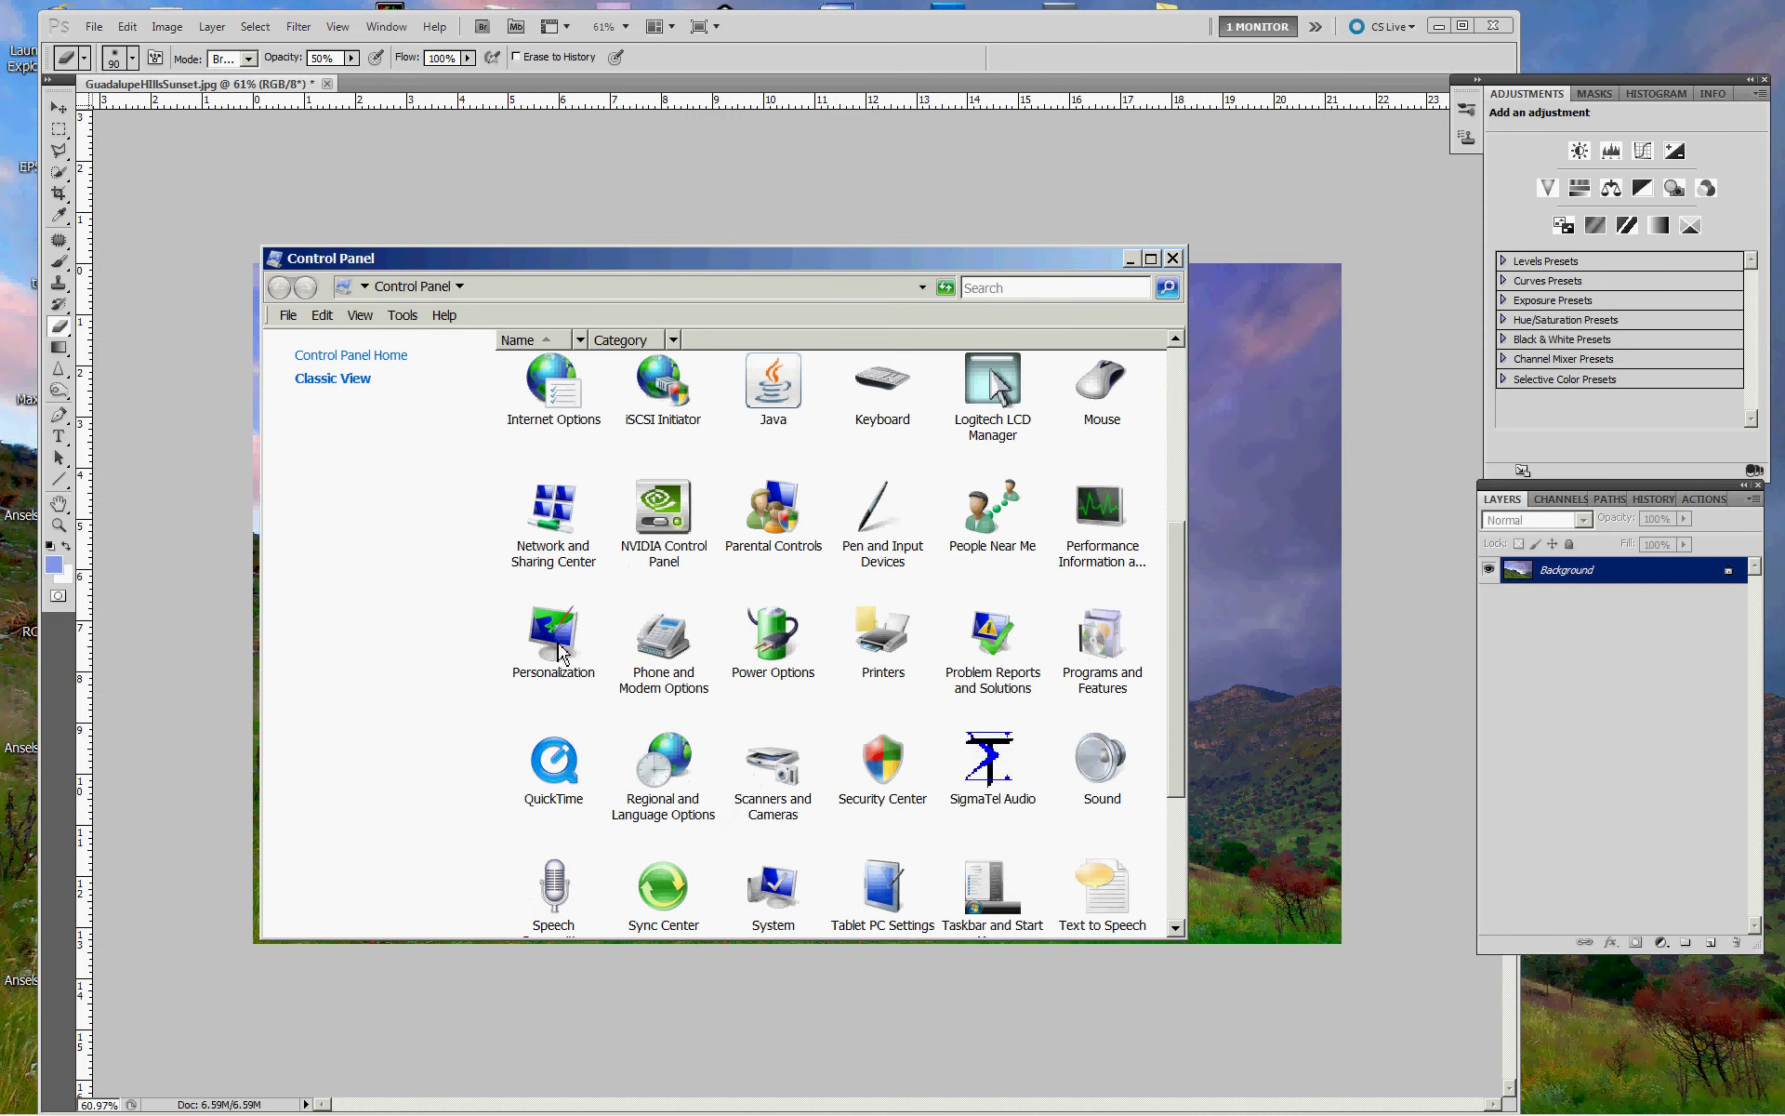
{"action": "double_click", "coordinate": [556, 644]}
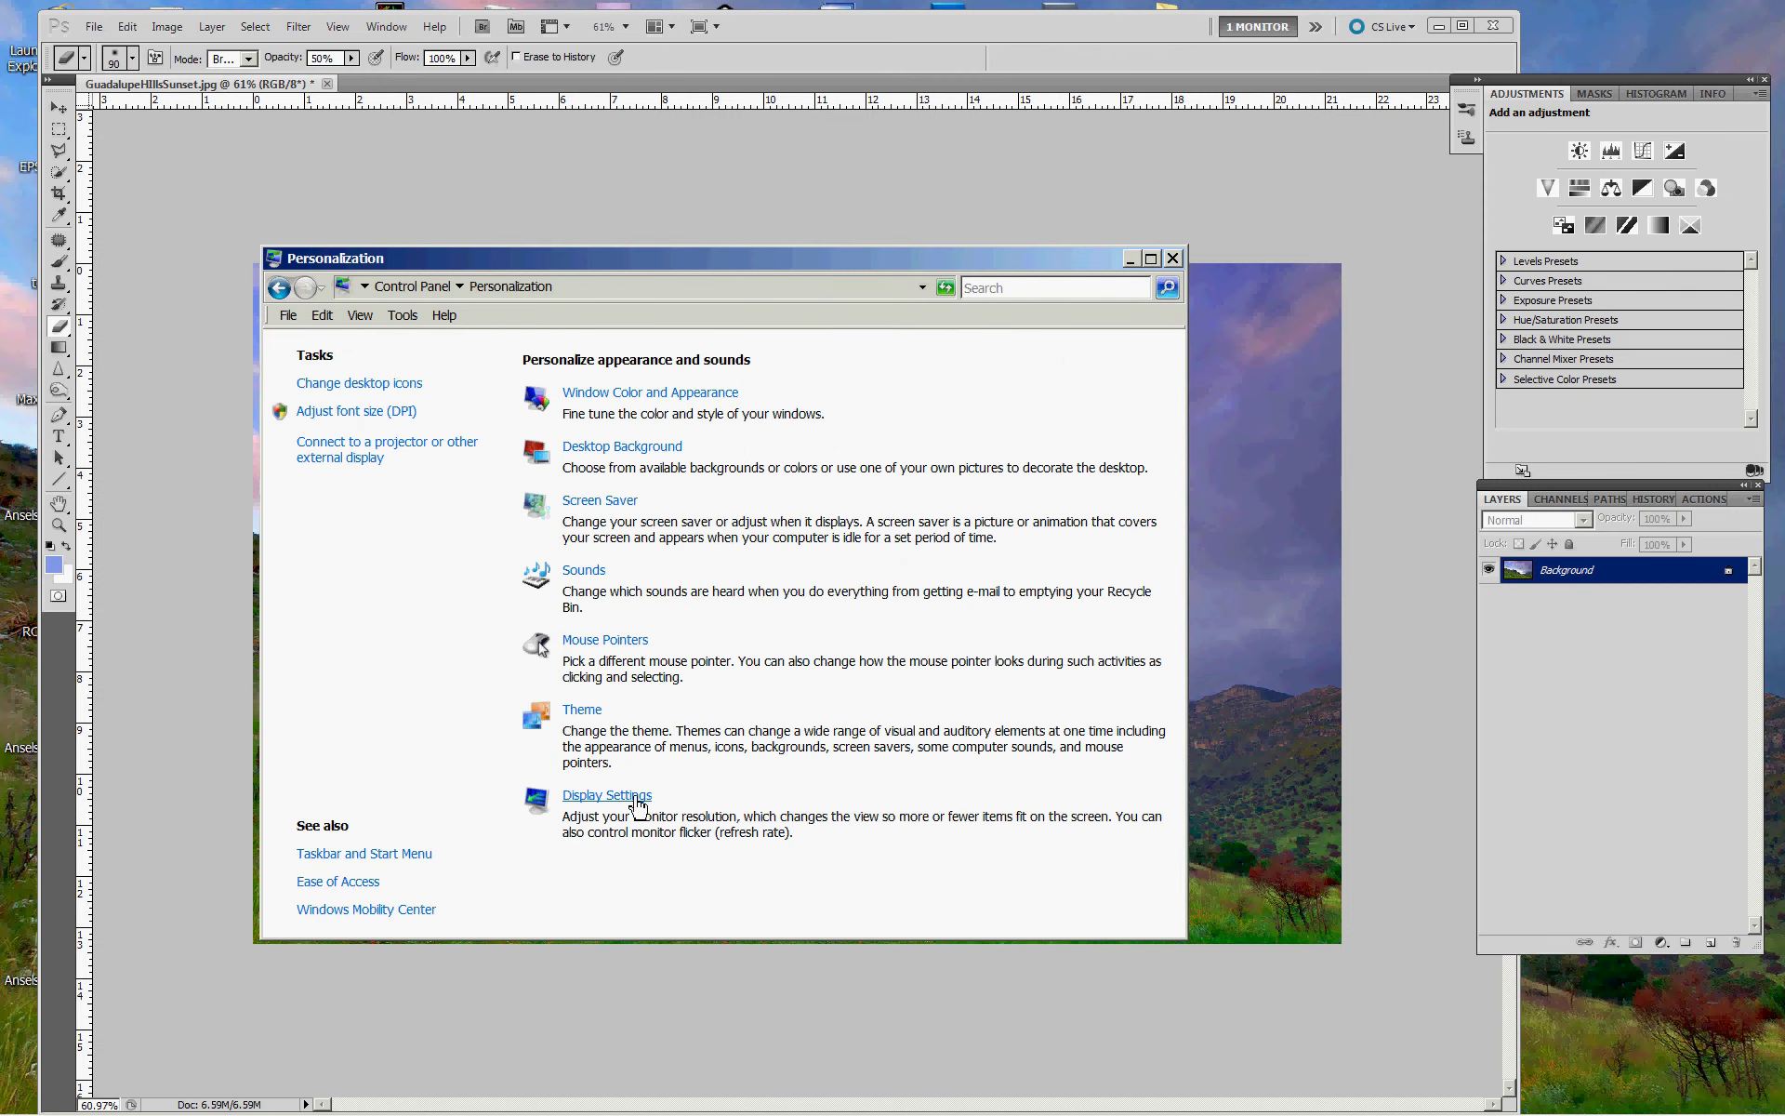
{"action": "left_click", "coordinate": [637, 798]}
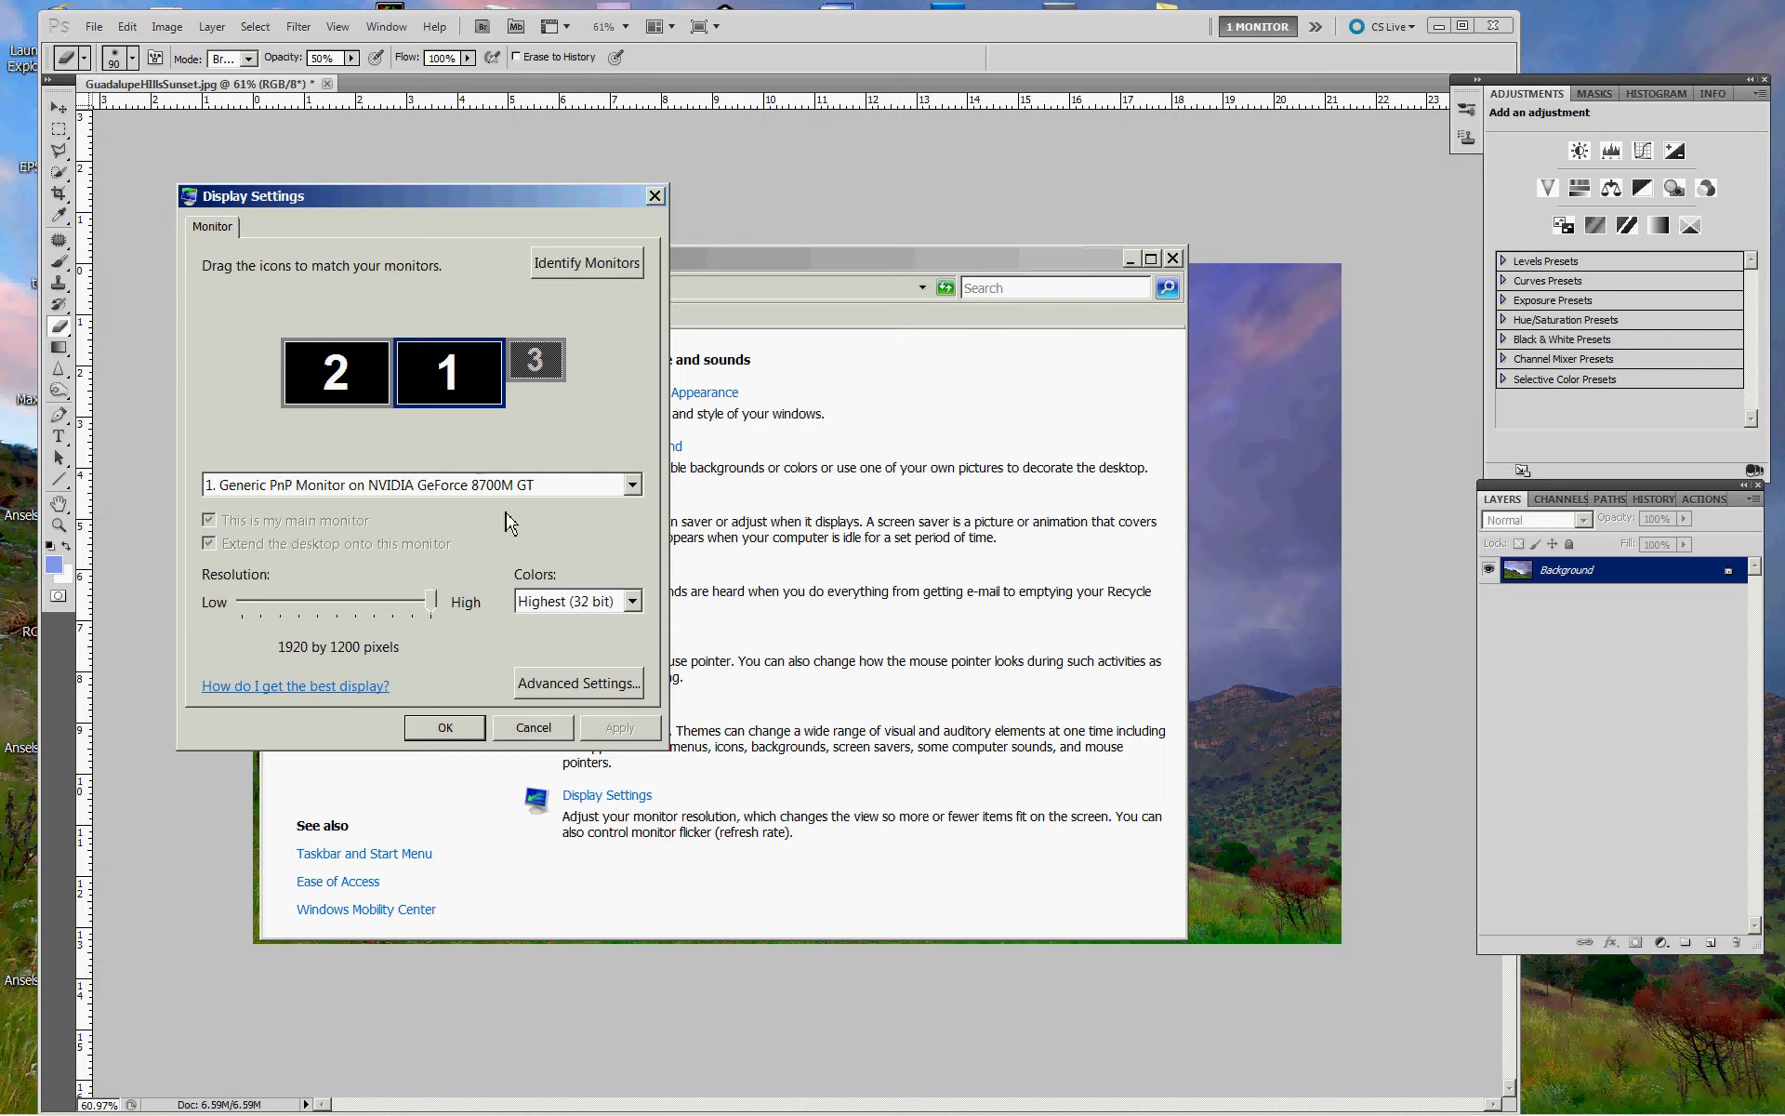
{"action": "left_click", "coordinate": [587, 688]}
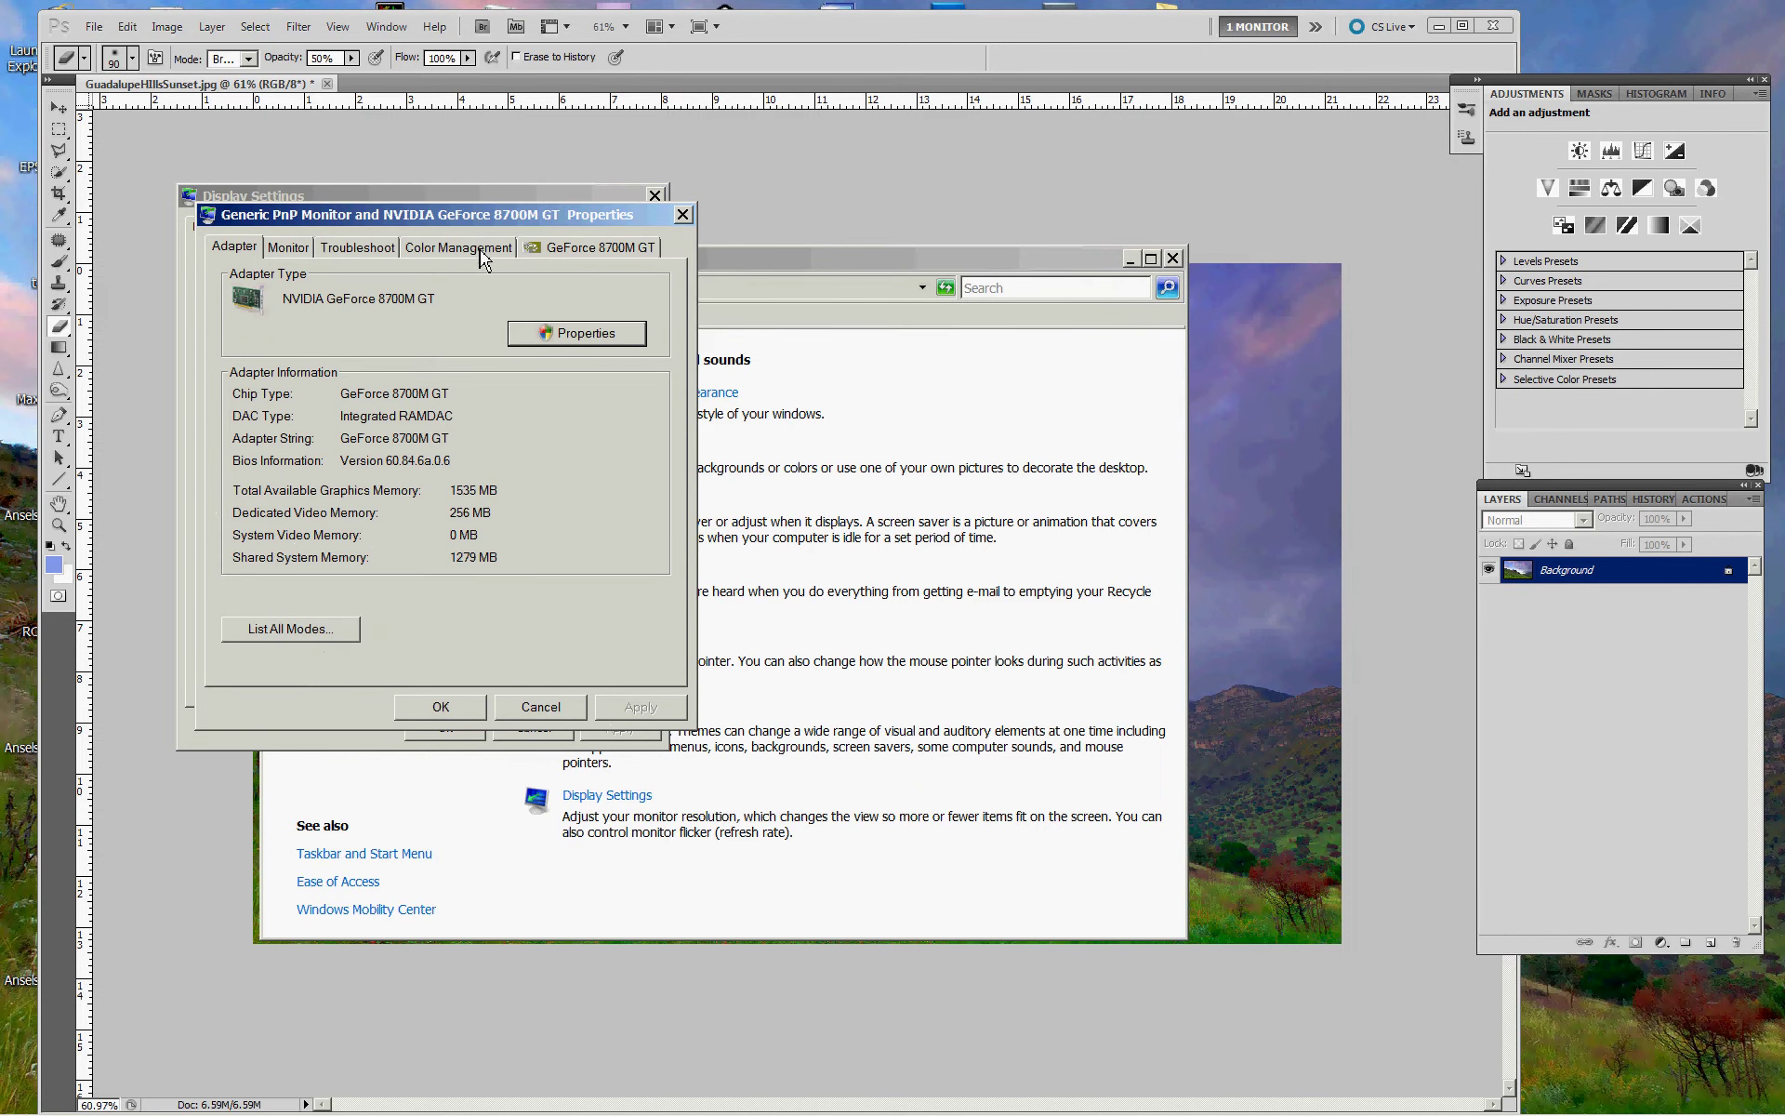
{"action": "left_click", "coordinate": [481, 255]}
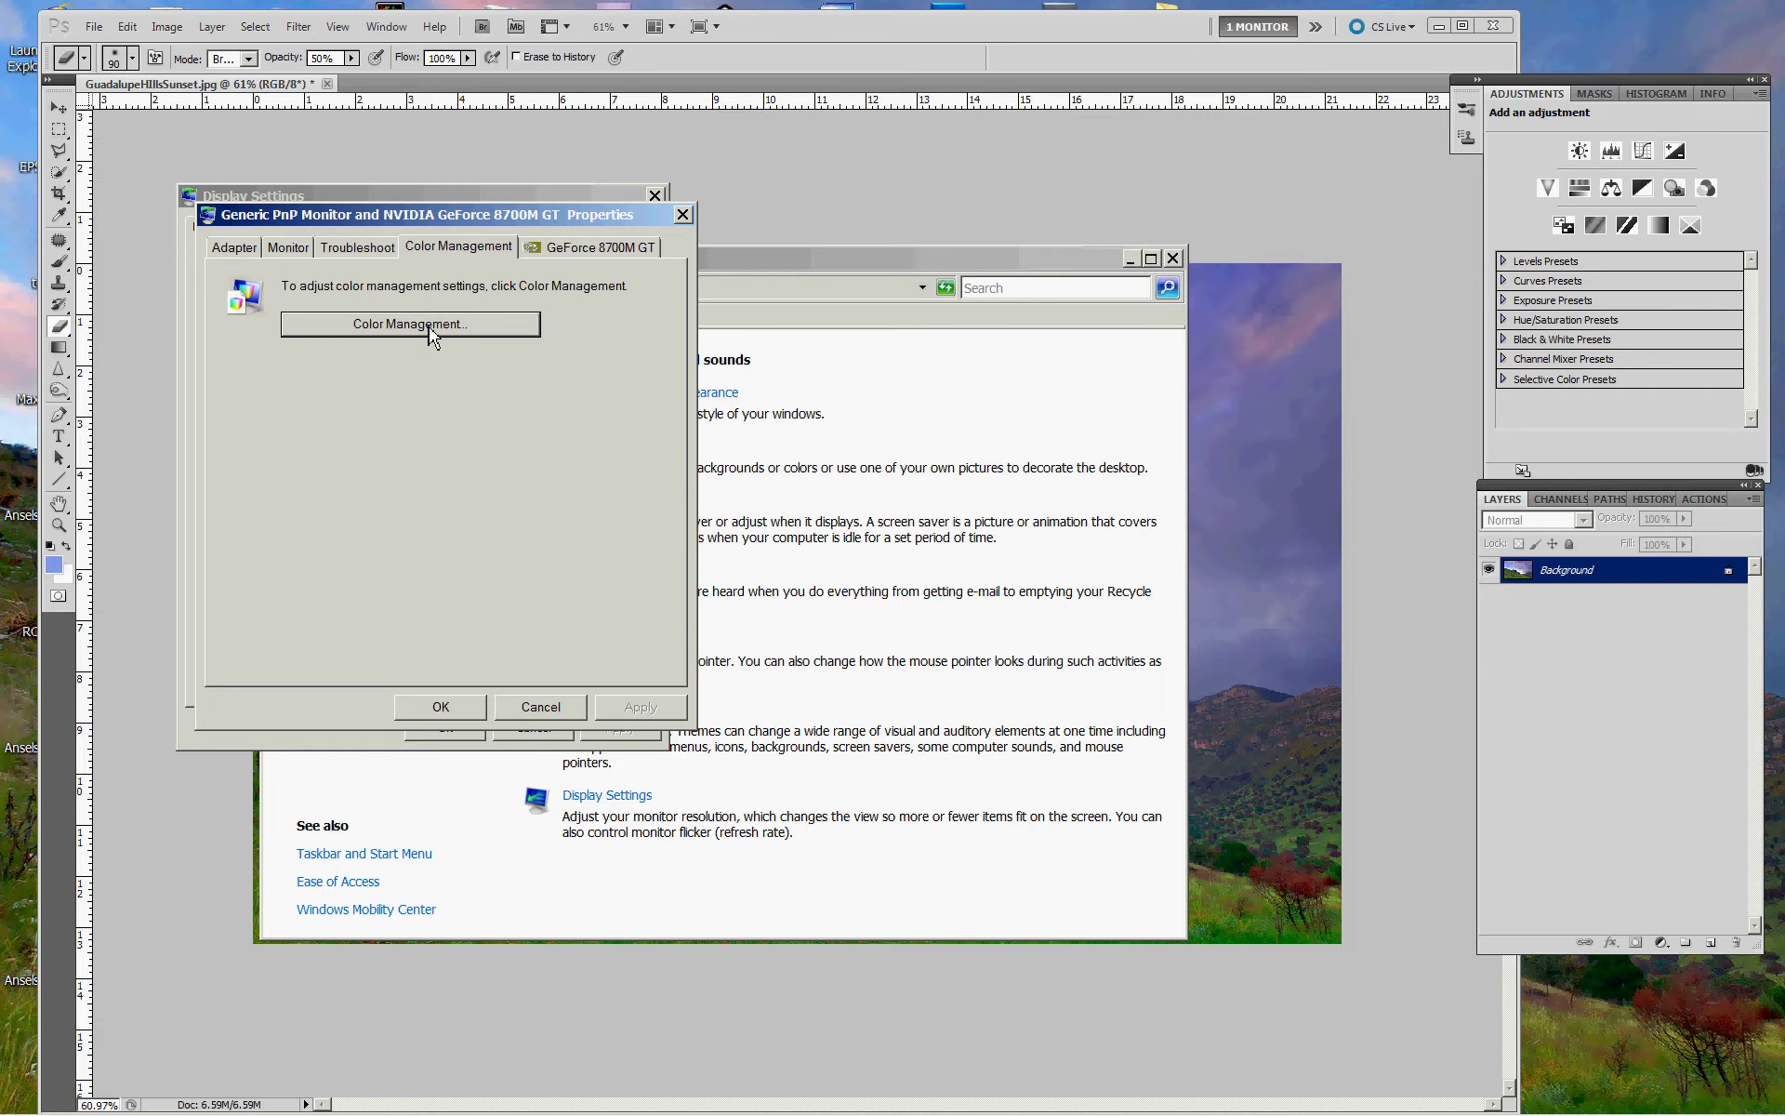
{"action": "left_click", "coordinate": [432, 333]}
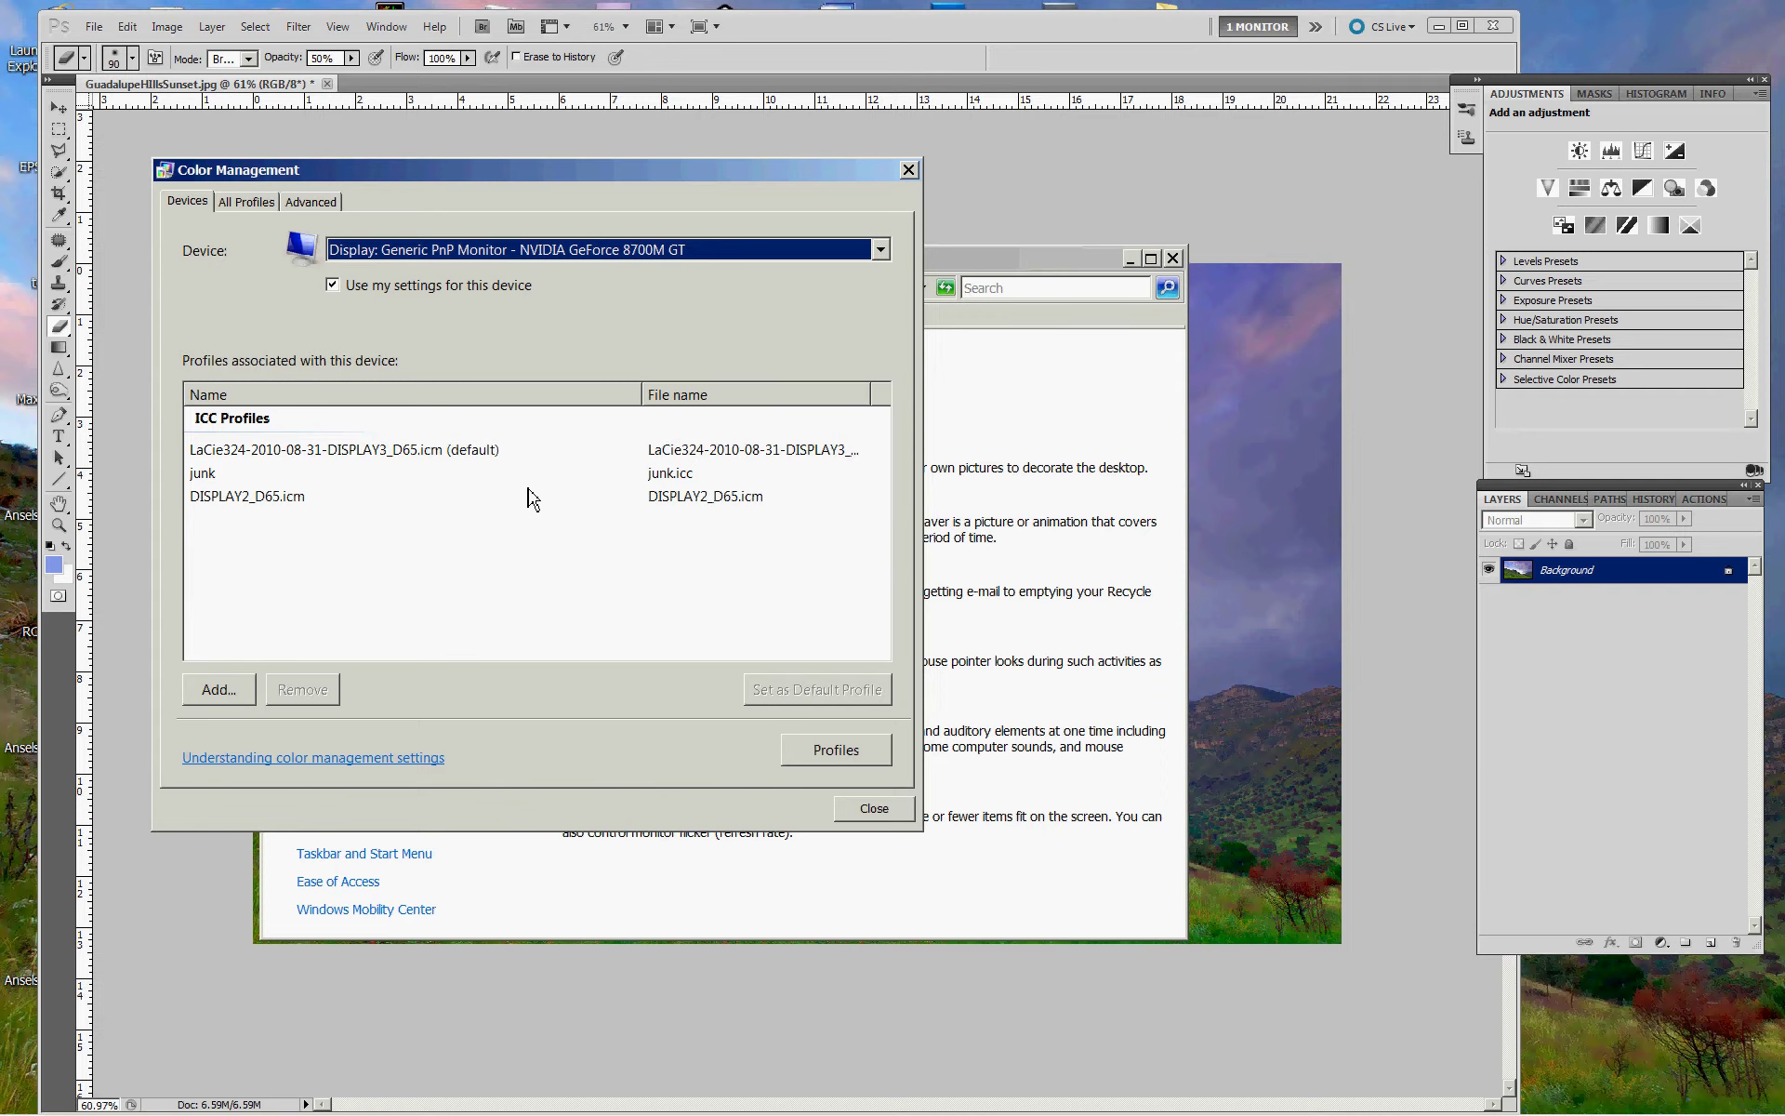
Set junk.icc as the default profile for the second display
{"action": "left_click", "coordinate": [883, 261]}
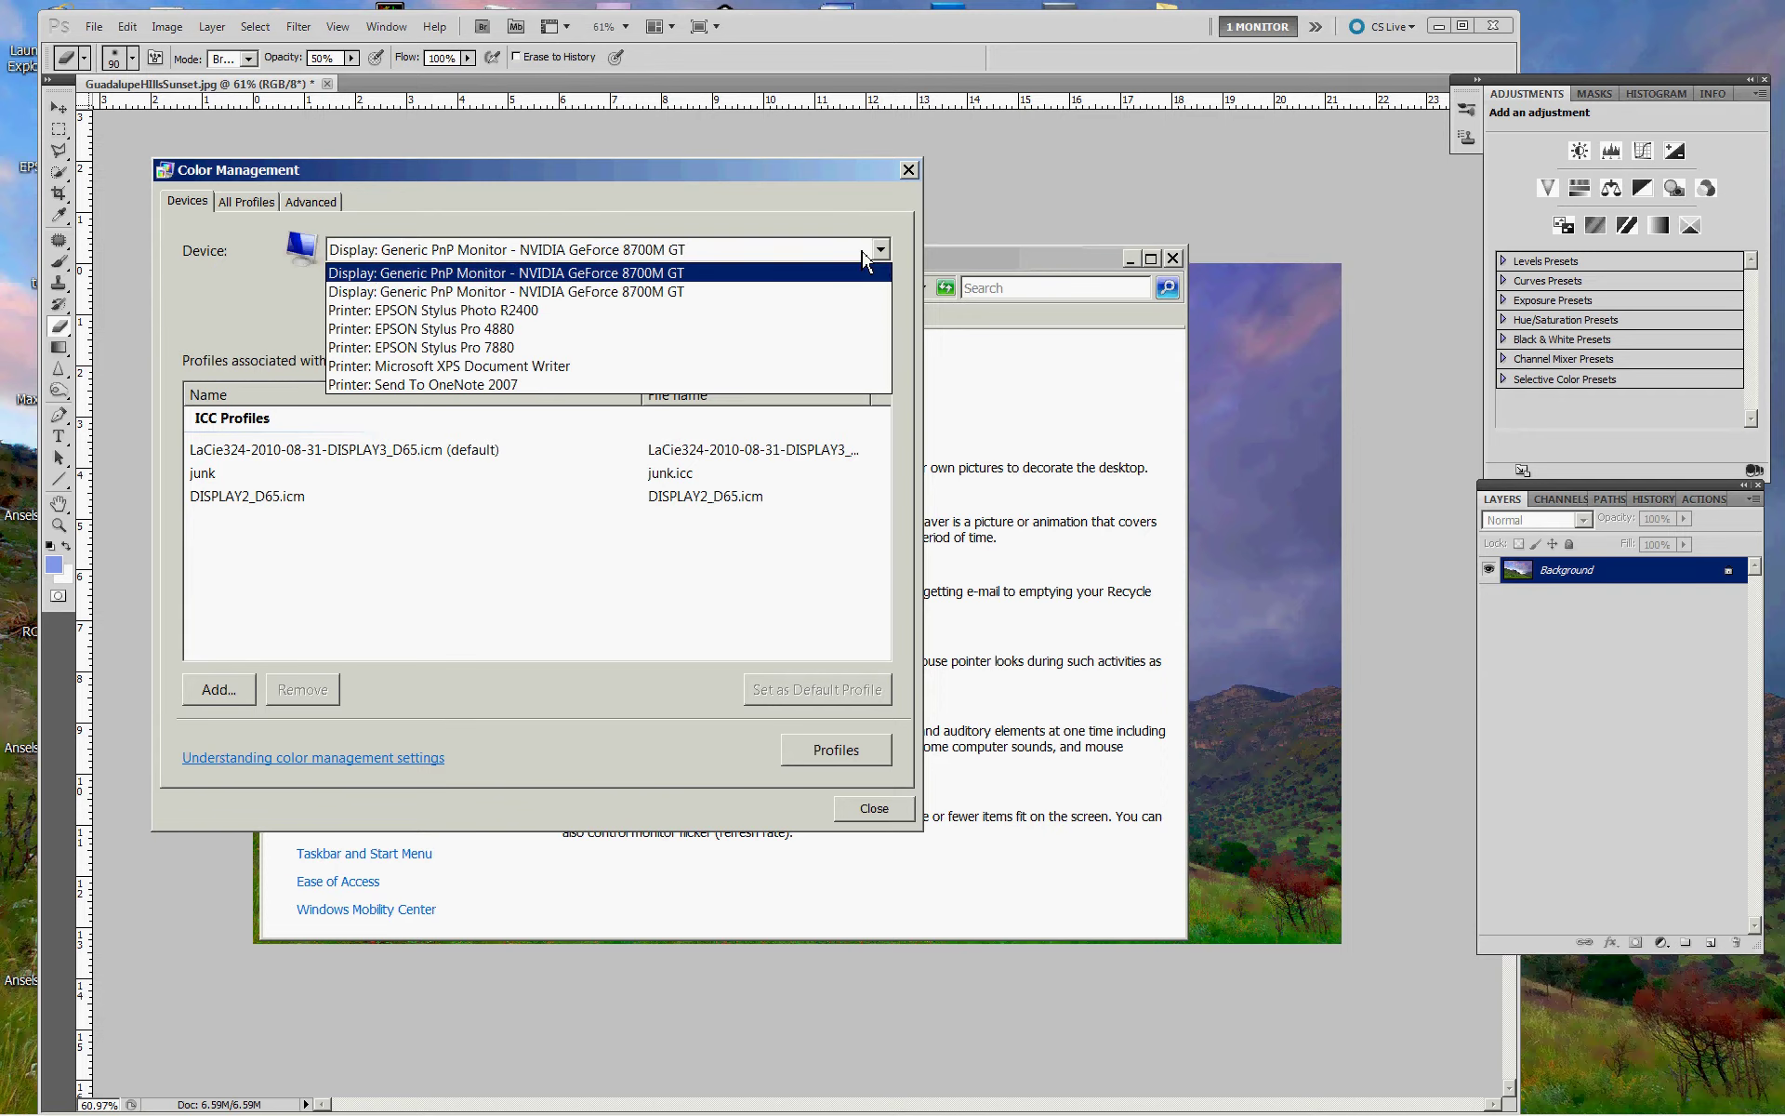
{"action": "left_click", "coordinate": [763, 292]}
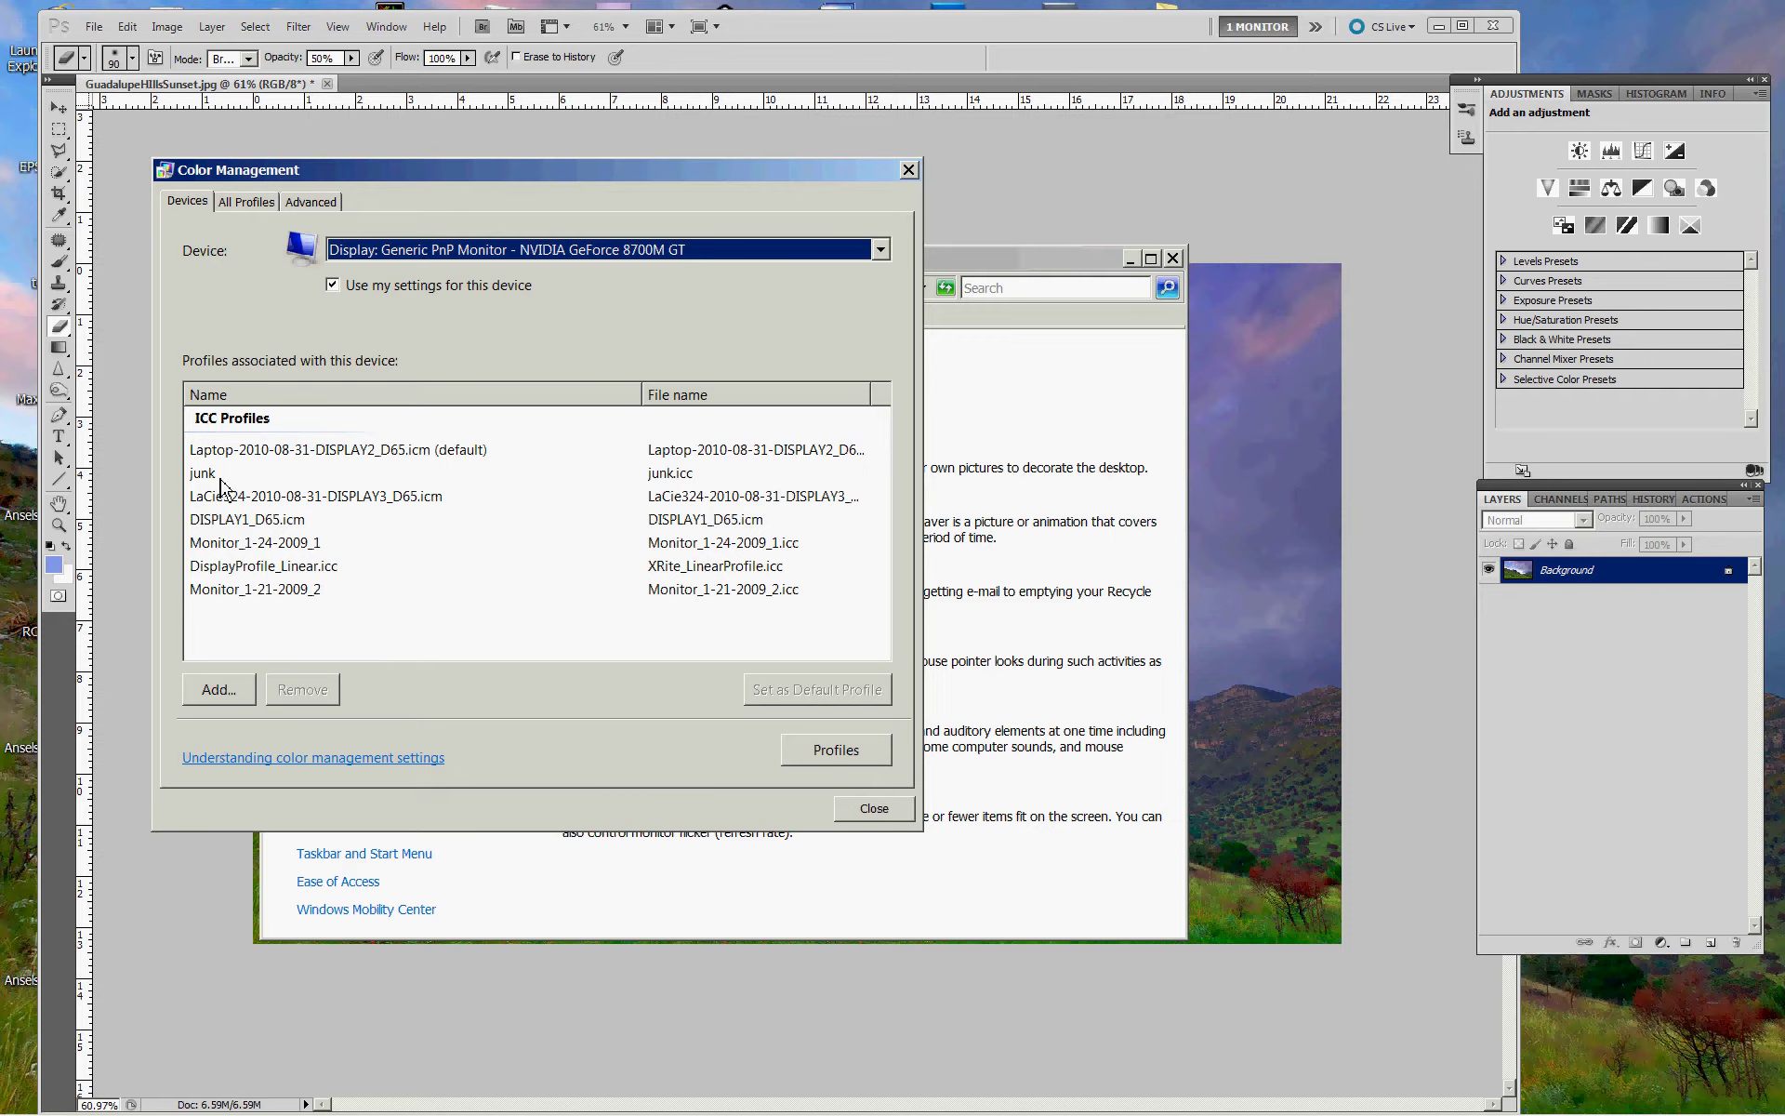
{"action": "left_click", "coordinate": [221, 476]}
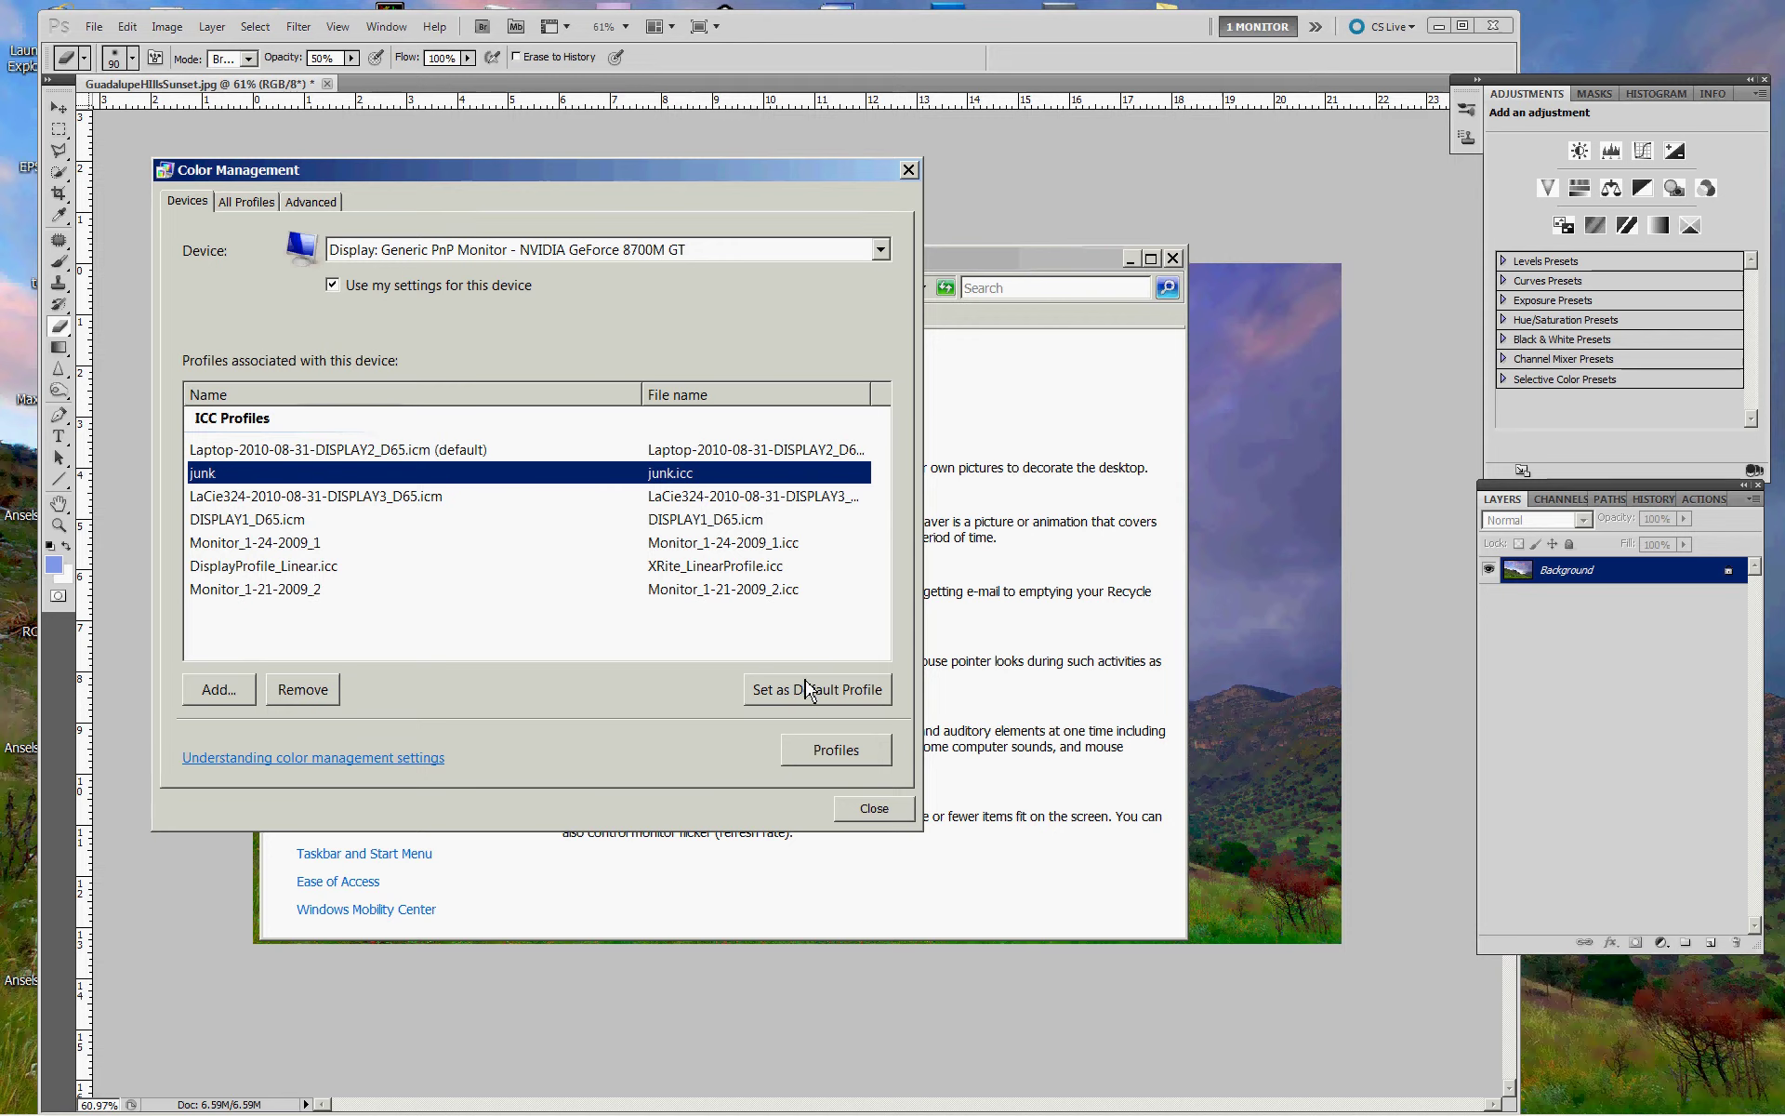
{"action": "left_click", "coordinate": [812, 693]}
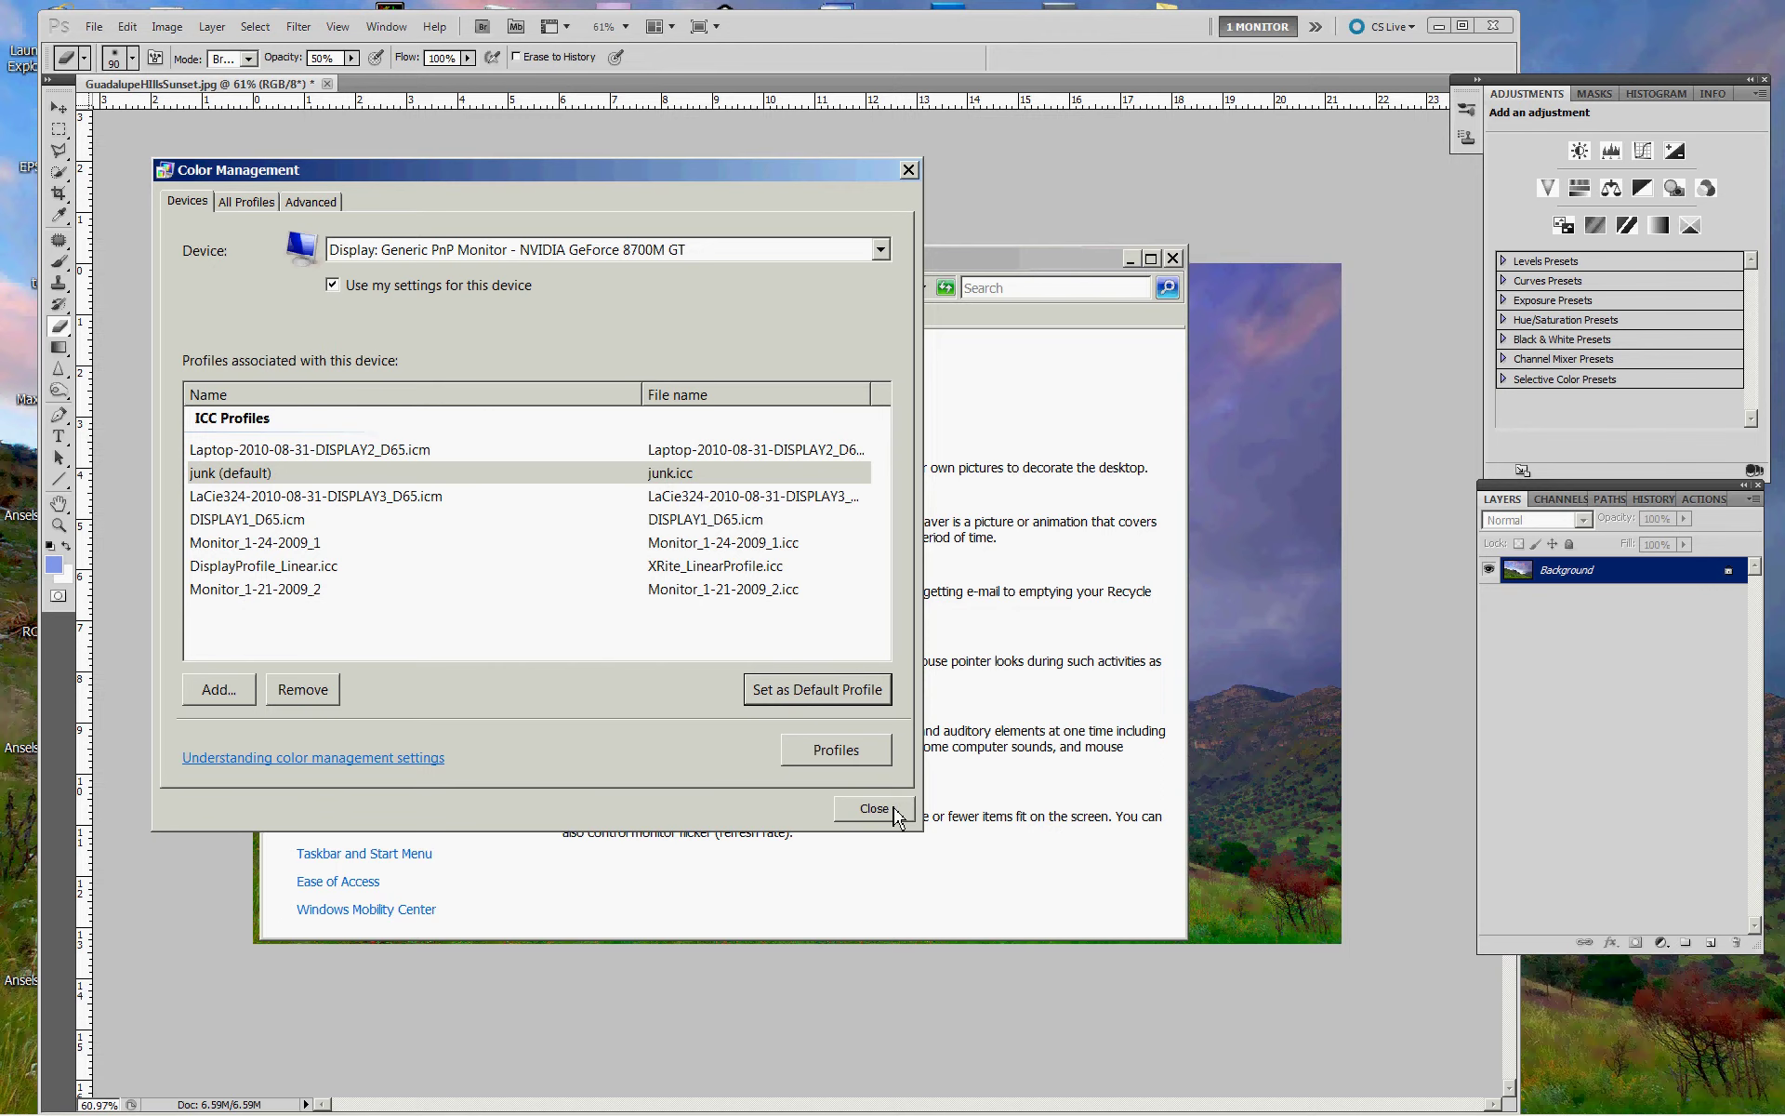
Close Color Management, confirm Properties and Display Settings with OK, and minimize Personalization
{"action": "left_click", "coordinate": [871, 807]}
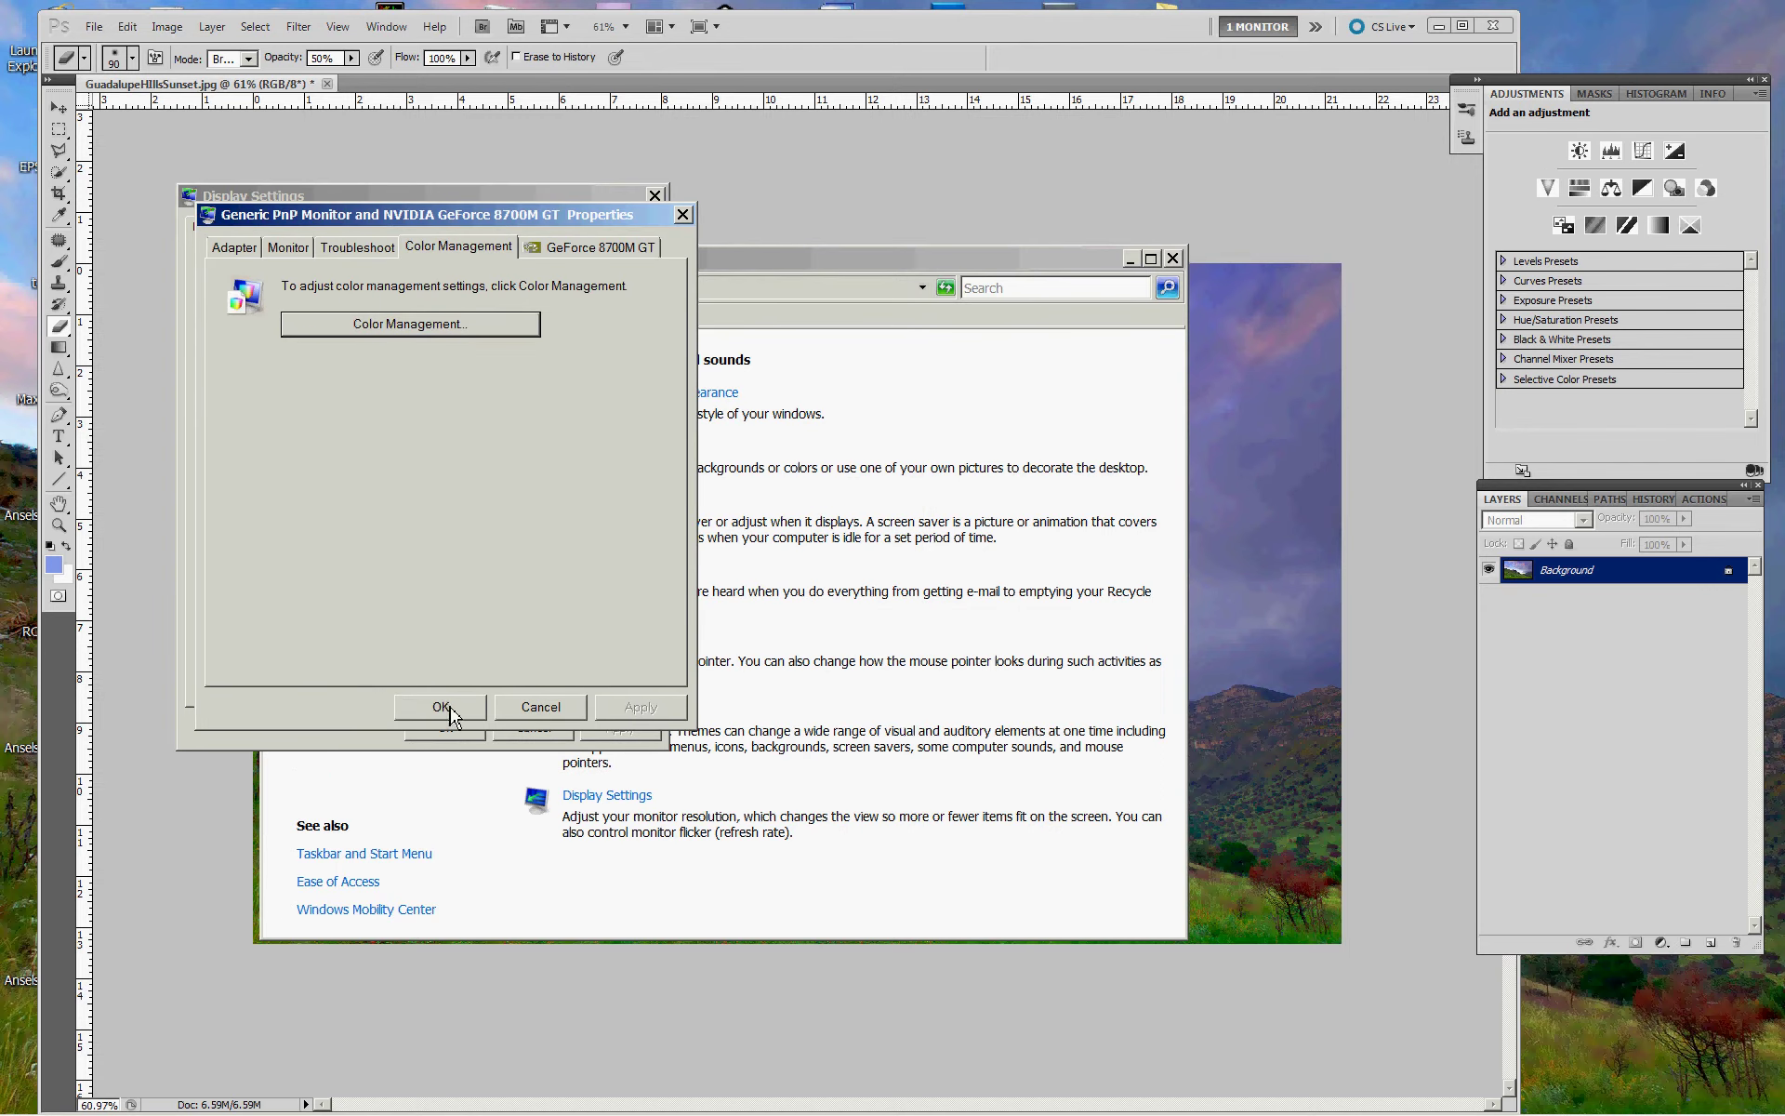
{"action": "left_click", "coordinate": [440, 711]}
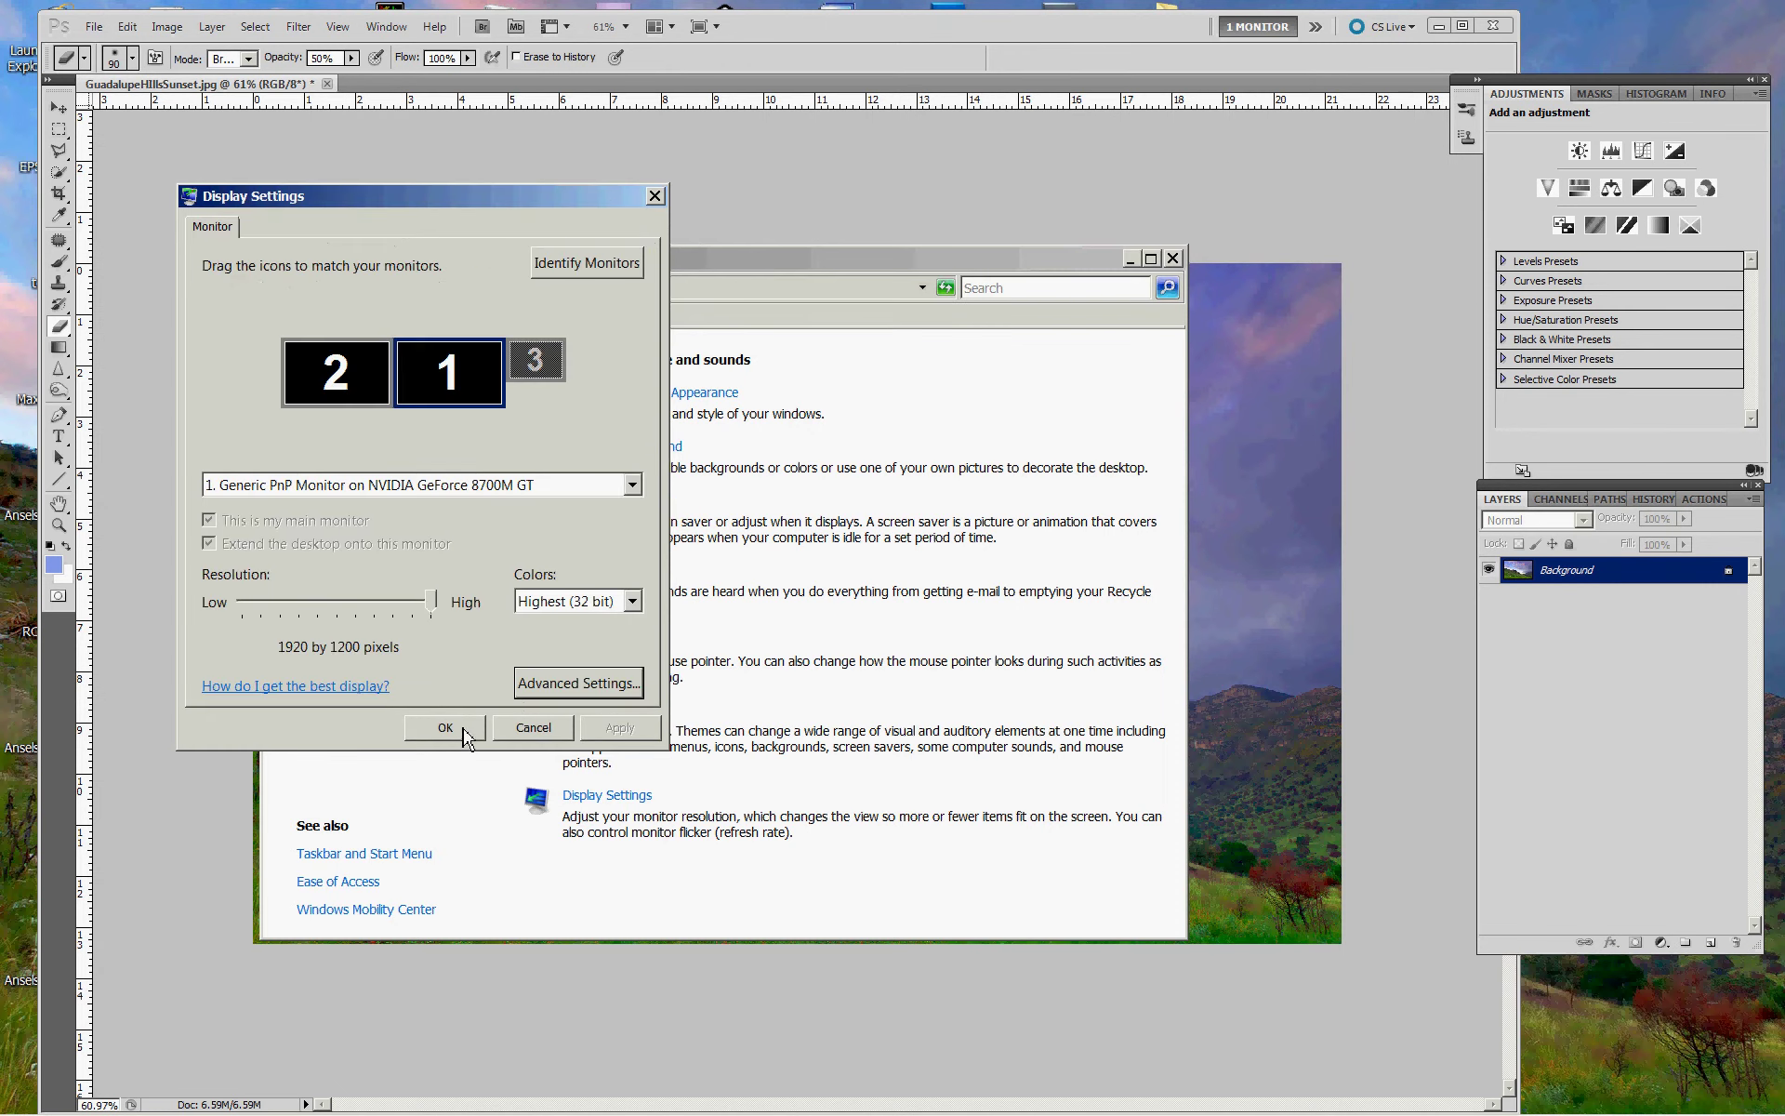
{"action": "left_click", "coordinate": [465, 730]}
{"action": "left_click", "coordinate": [1132, 260]}
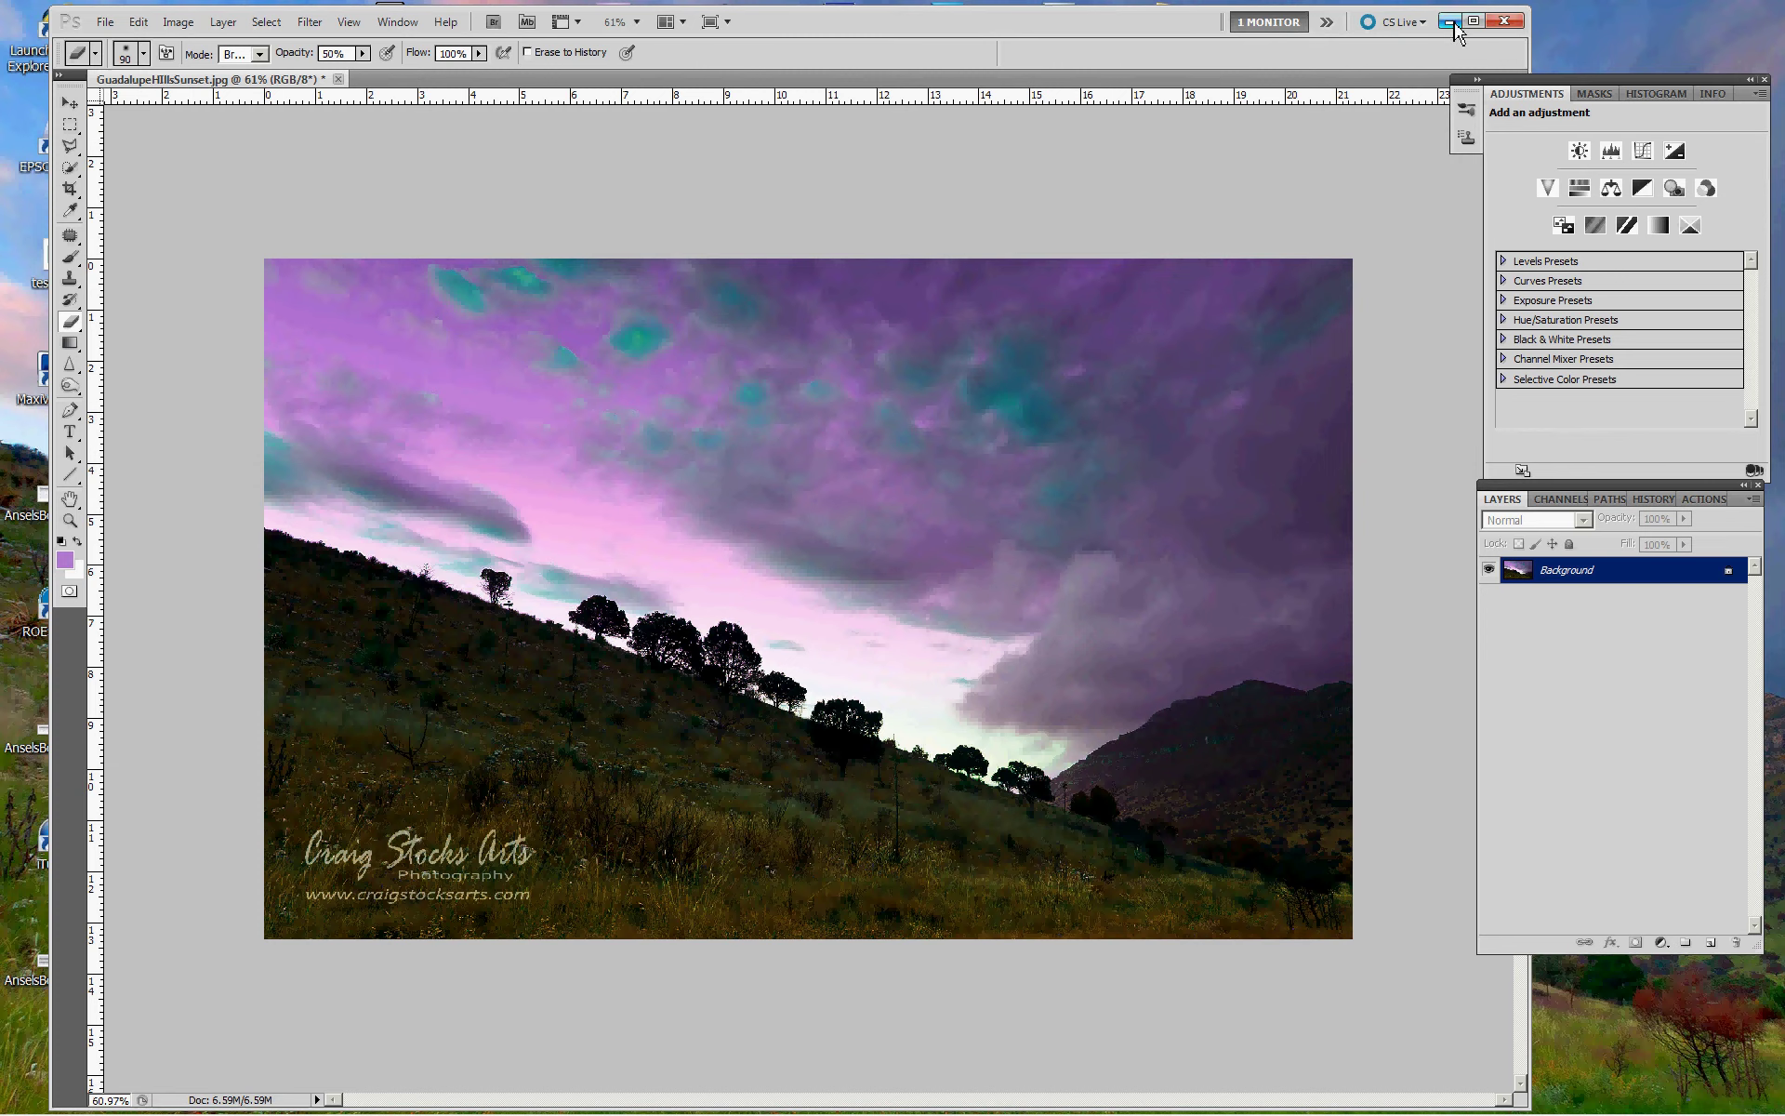
Minimize Photoshop to view the wallpaper, then restore the GuadalupeHillsSunset.jpg window from the taskbar
{"action": "left_click", "coordinate": [1450, 22]}
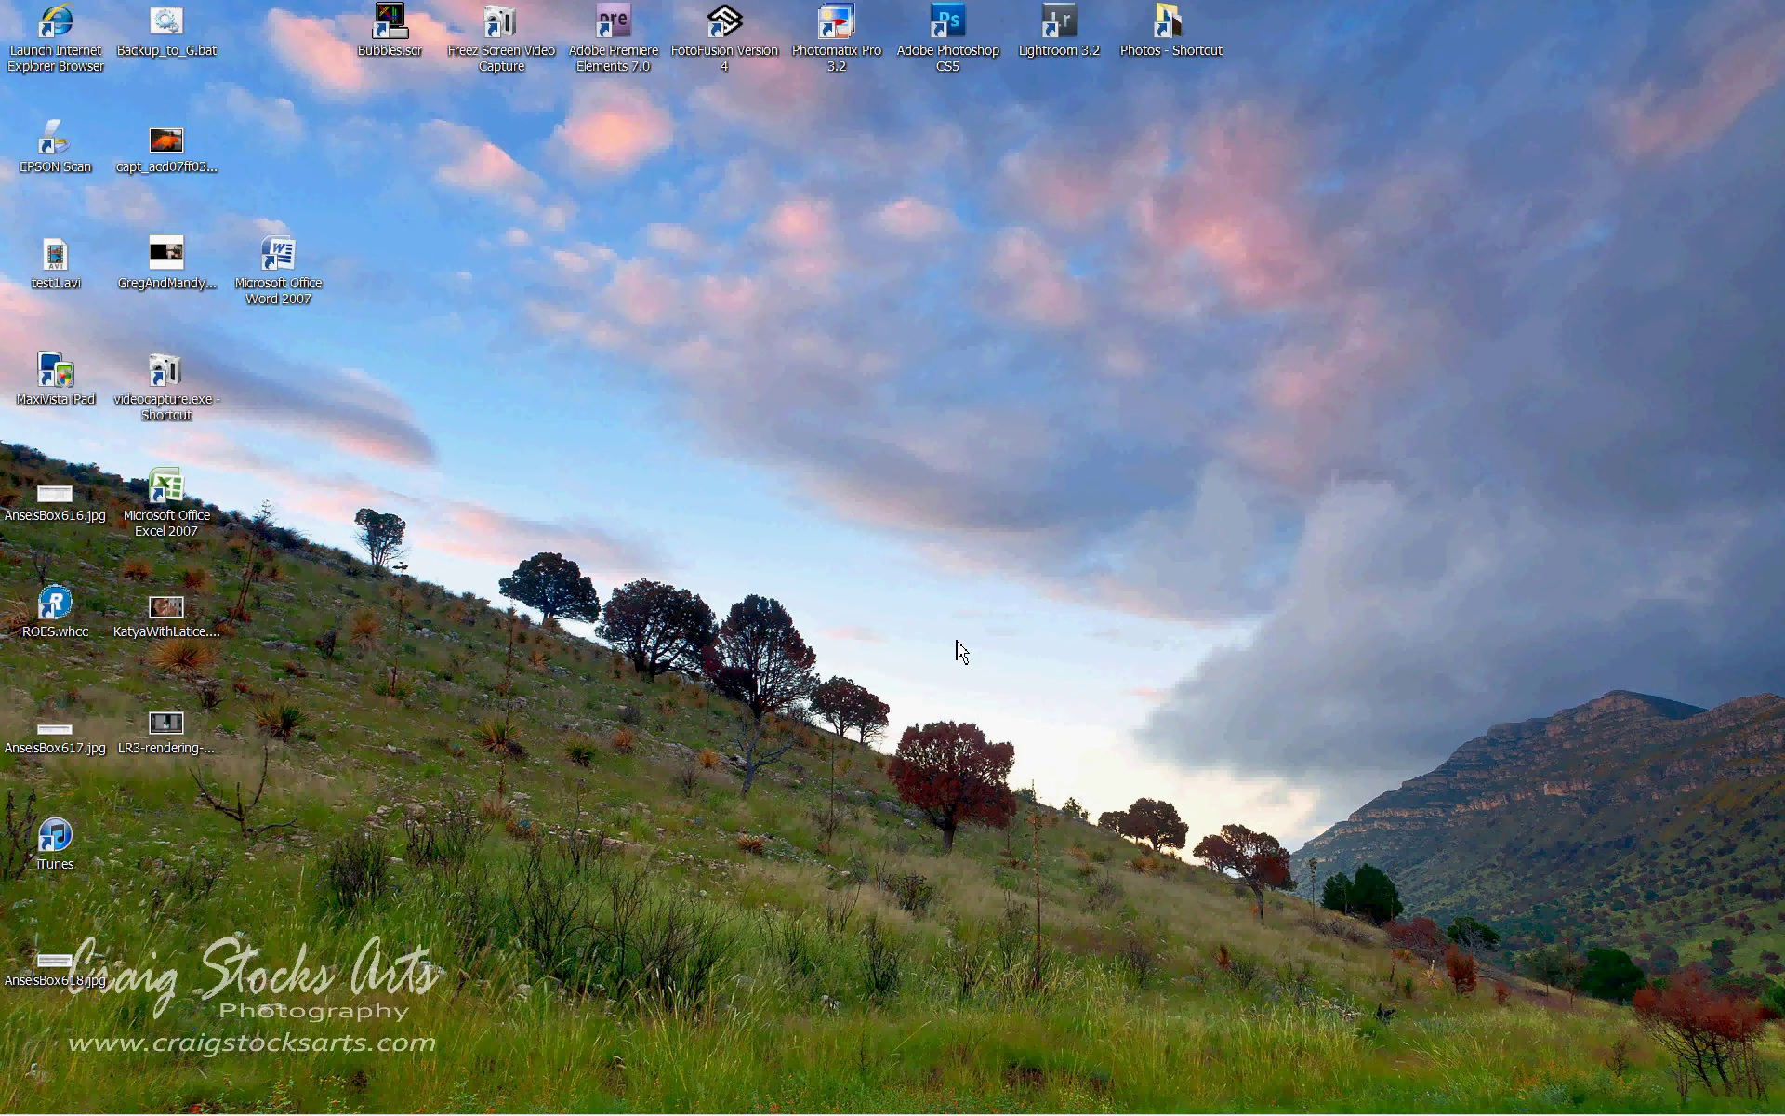
{"action": "mouse_move", "coordinate": [579, 1111]}
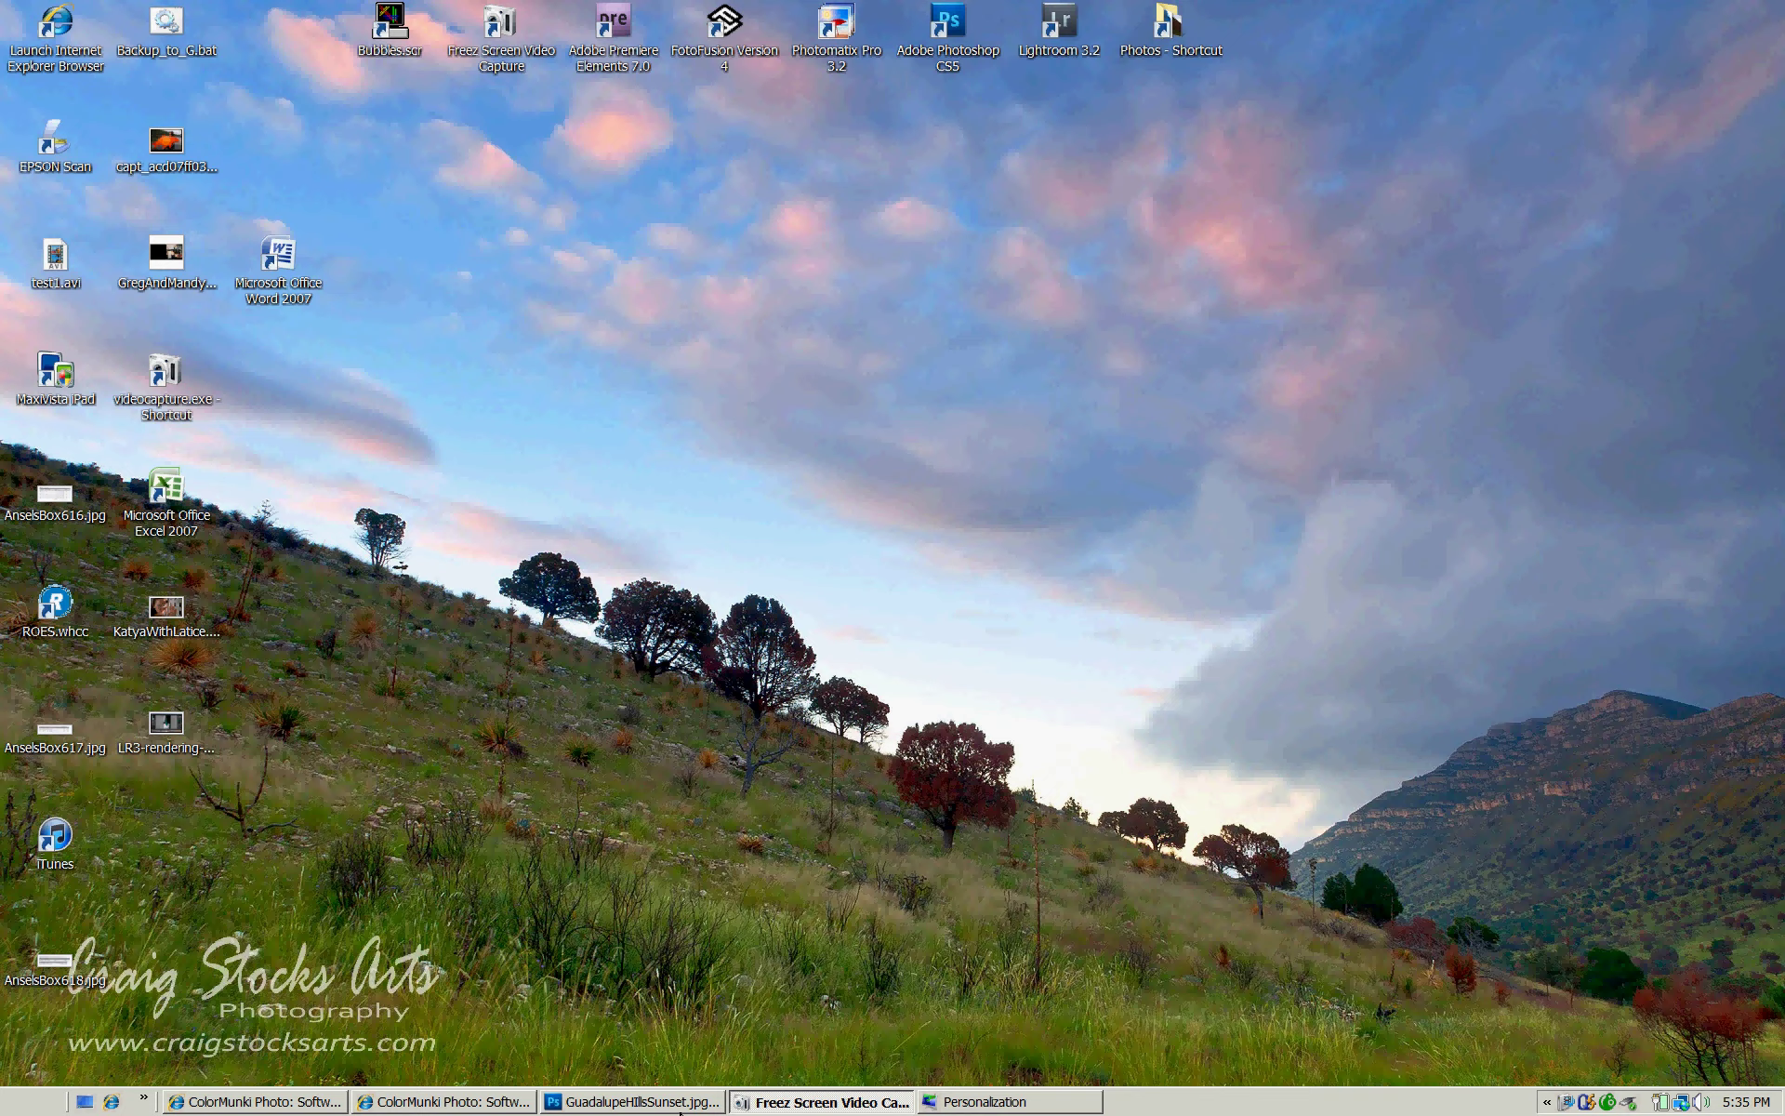
{"action": "left_click", "coordinate": [642, 1106]}
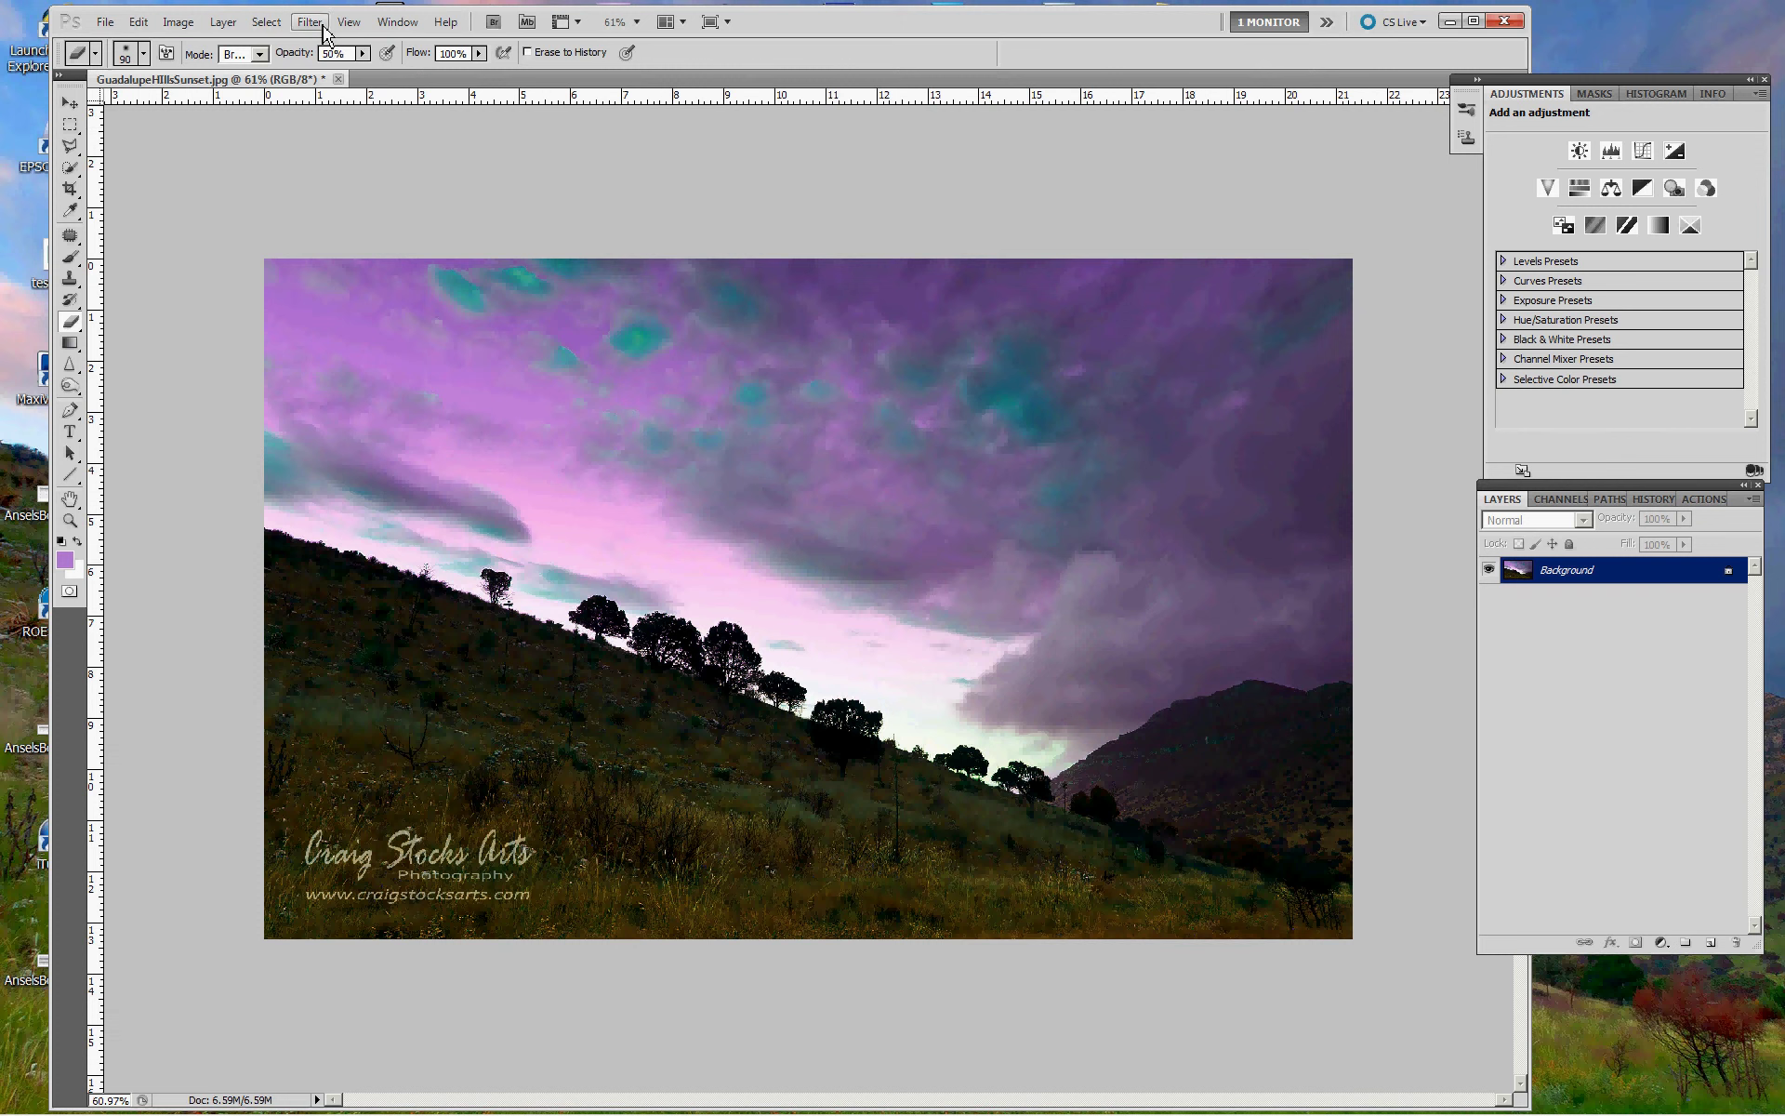
{"action": "left_click", "coordinate": [316, 22]}
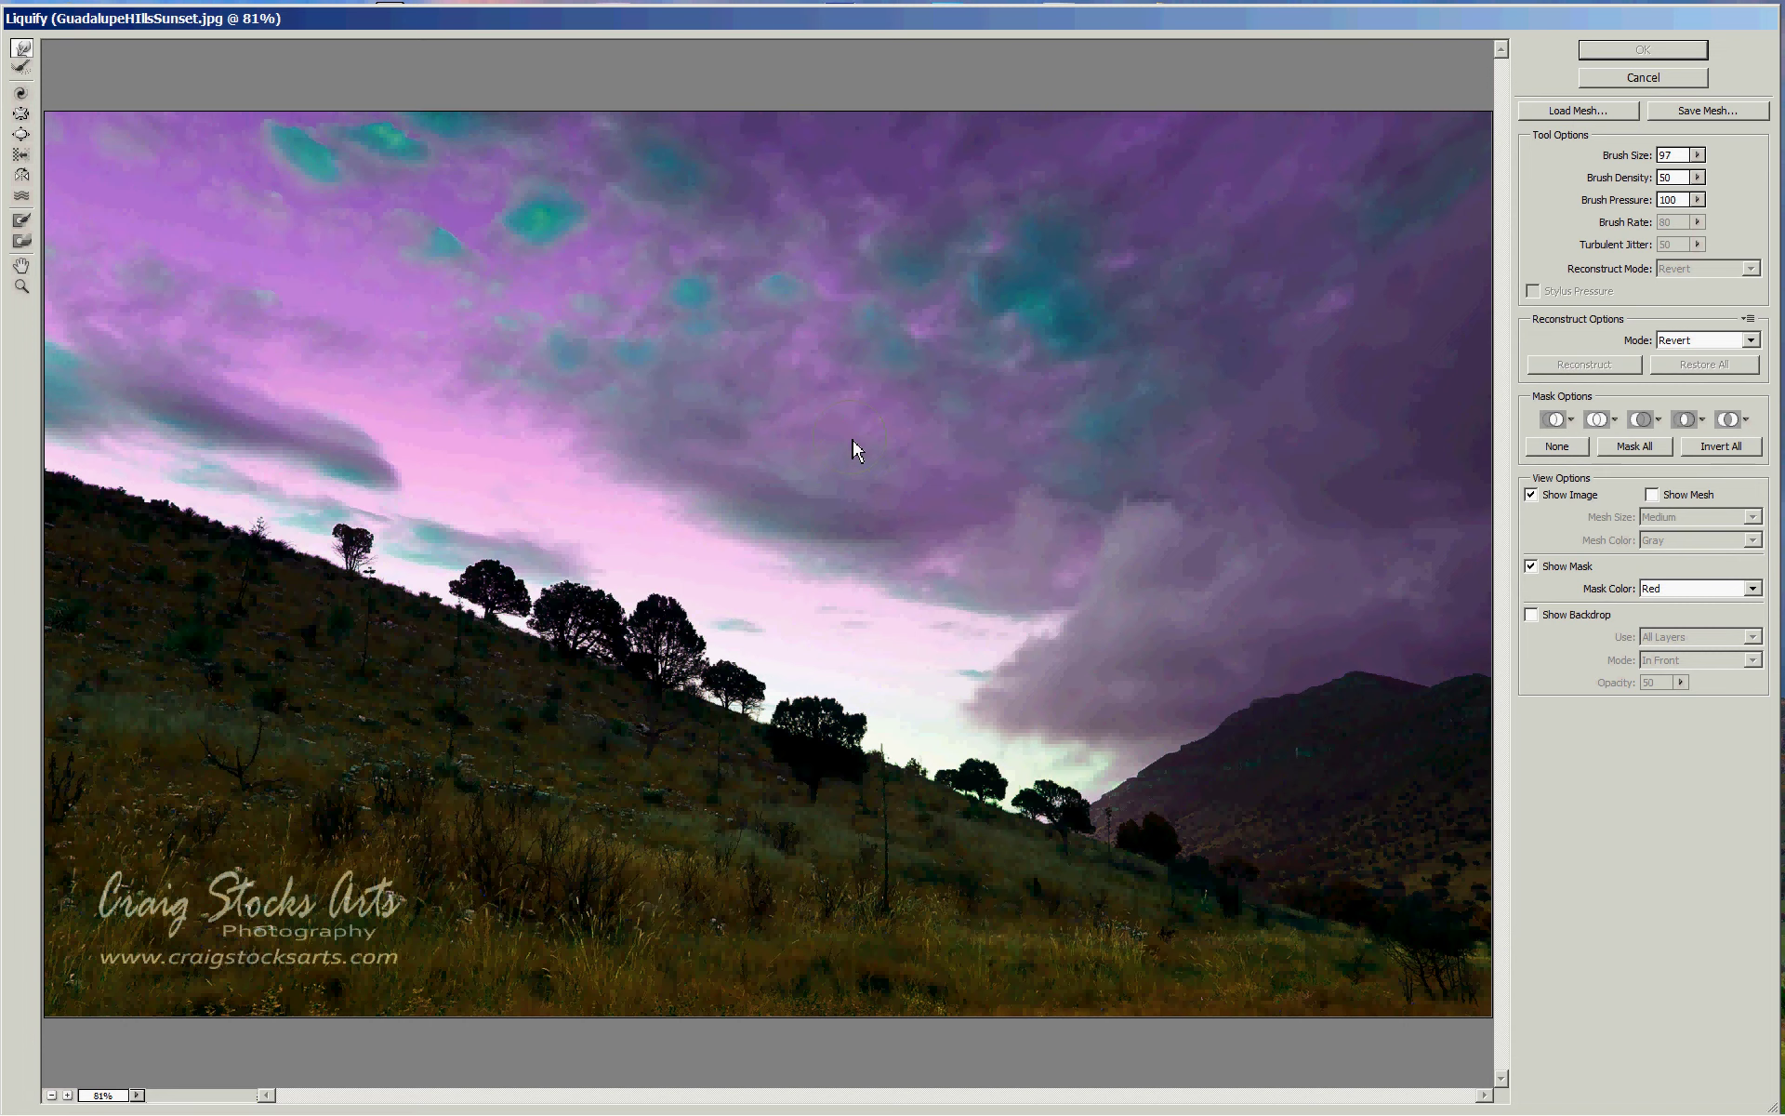
{"action": "left_click", "coordinate": [1622, 84]}
Open Select > Color Range and sample three sky colours, including the pink streak
{"action": "left_click", "coordinate": [272, 23]}
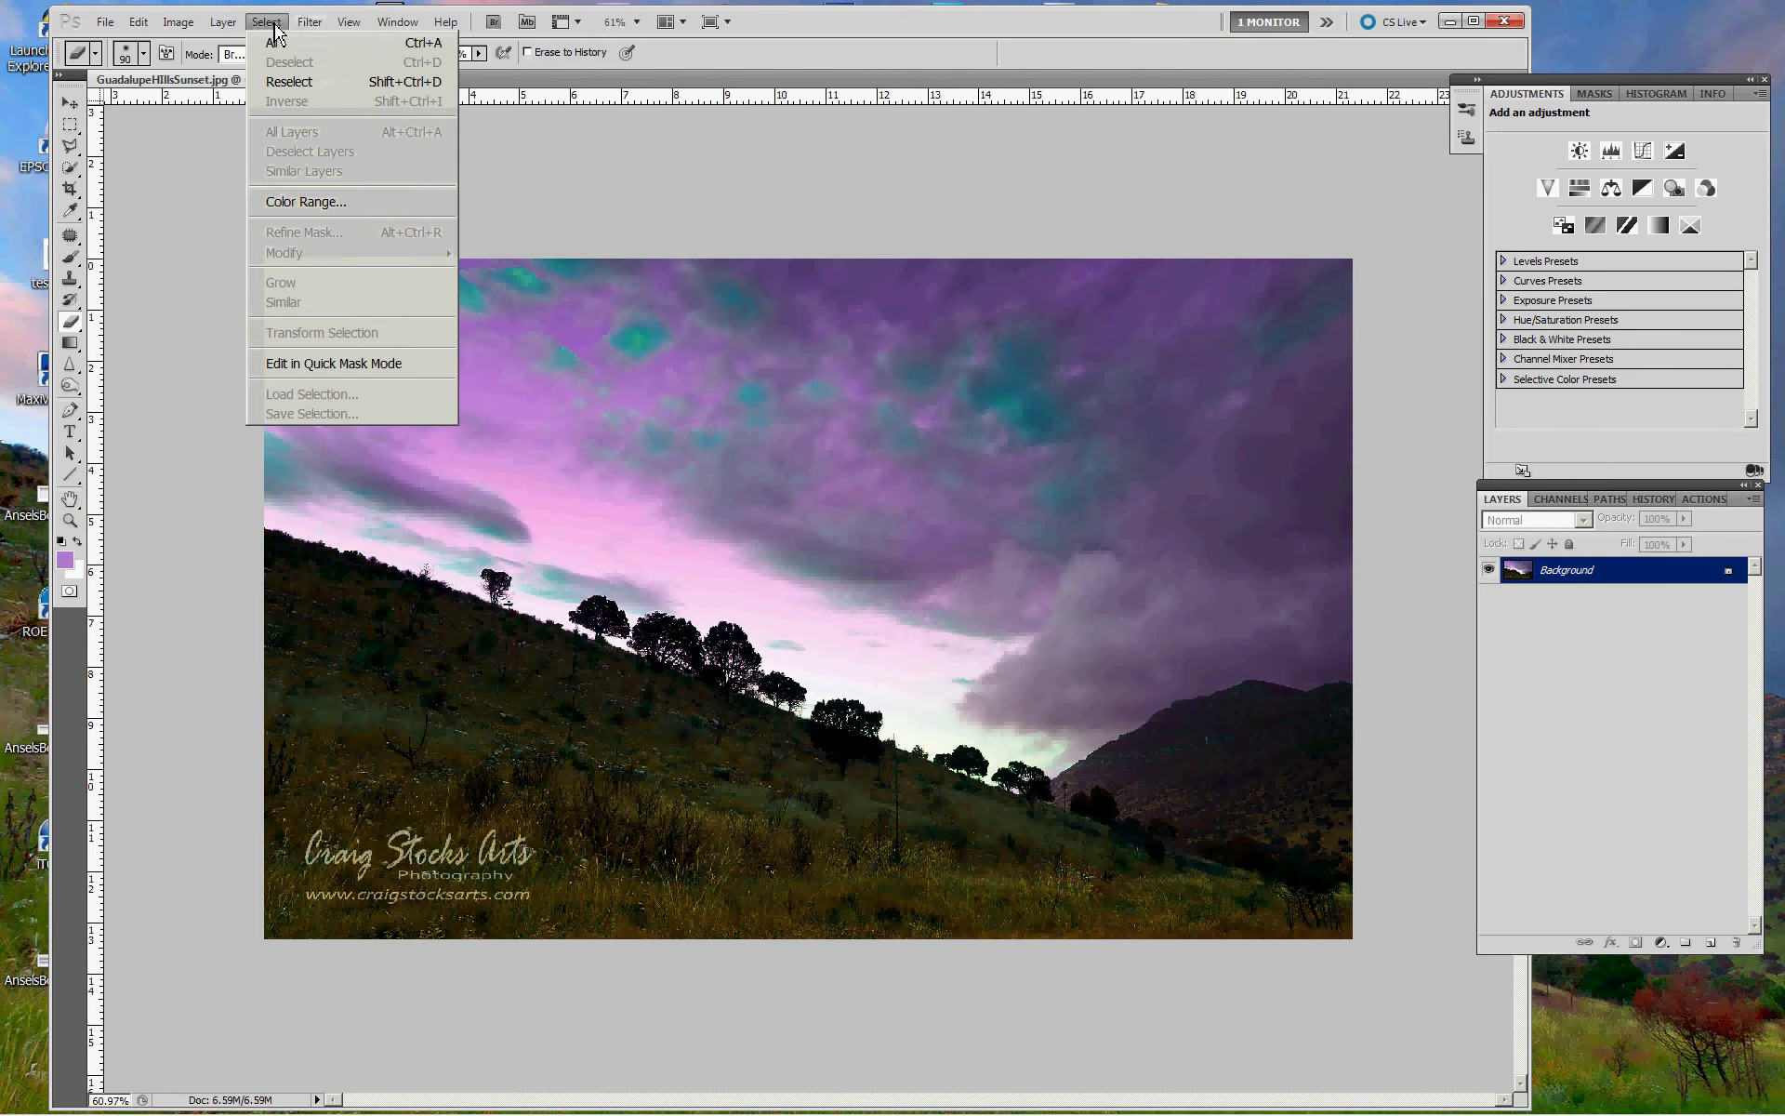
{"action": "left_click", "coordinate": [292, 202]}
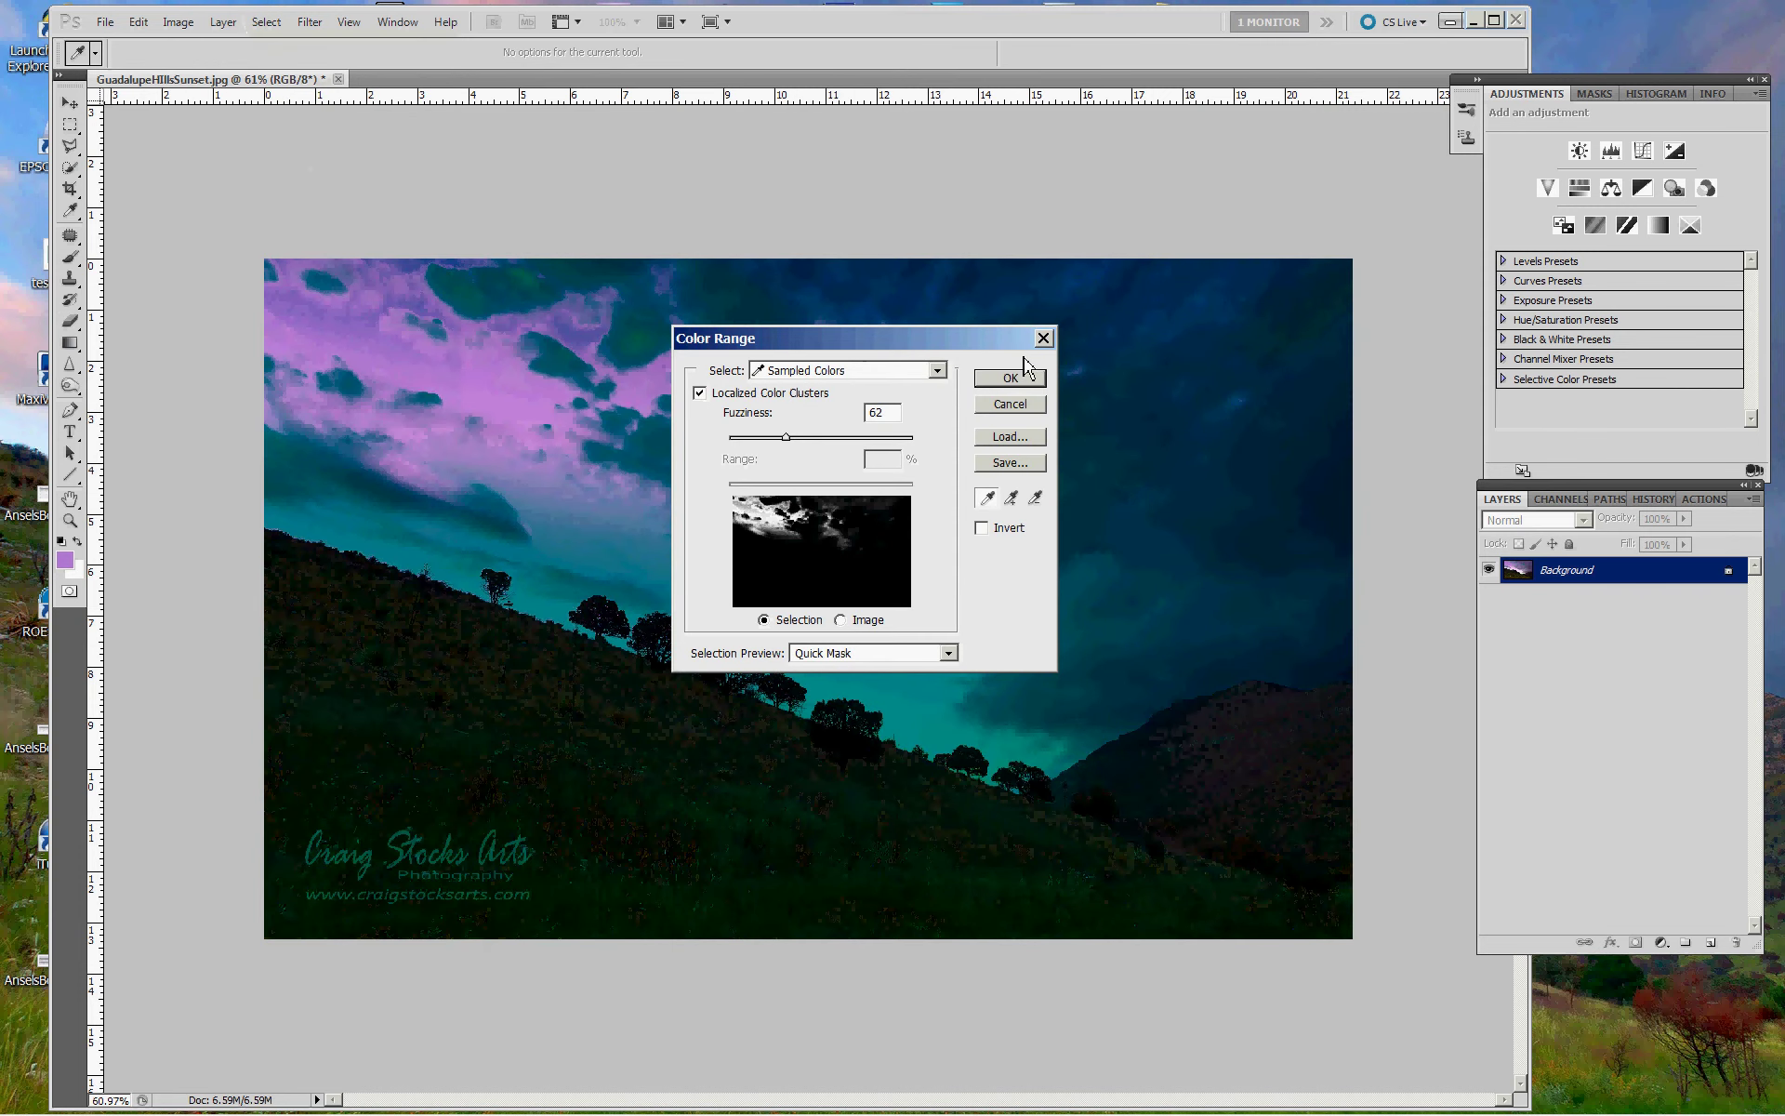
{"action": "left_click_drag", "start_coordinate": [925, 336], "coordinate": [1397, 297]}
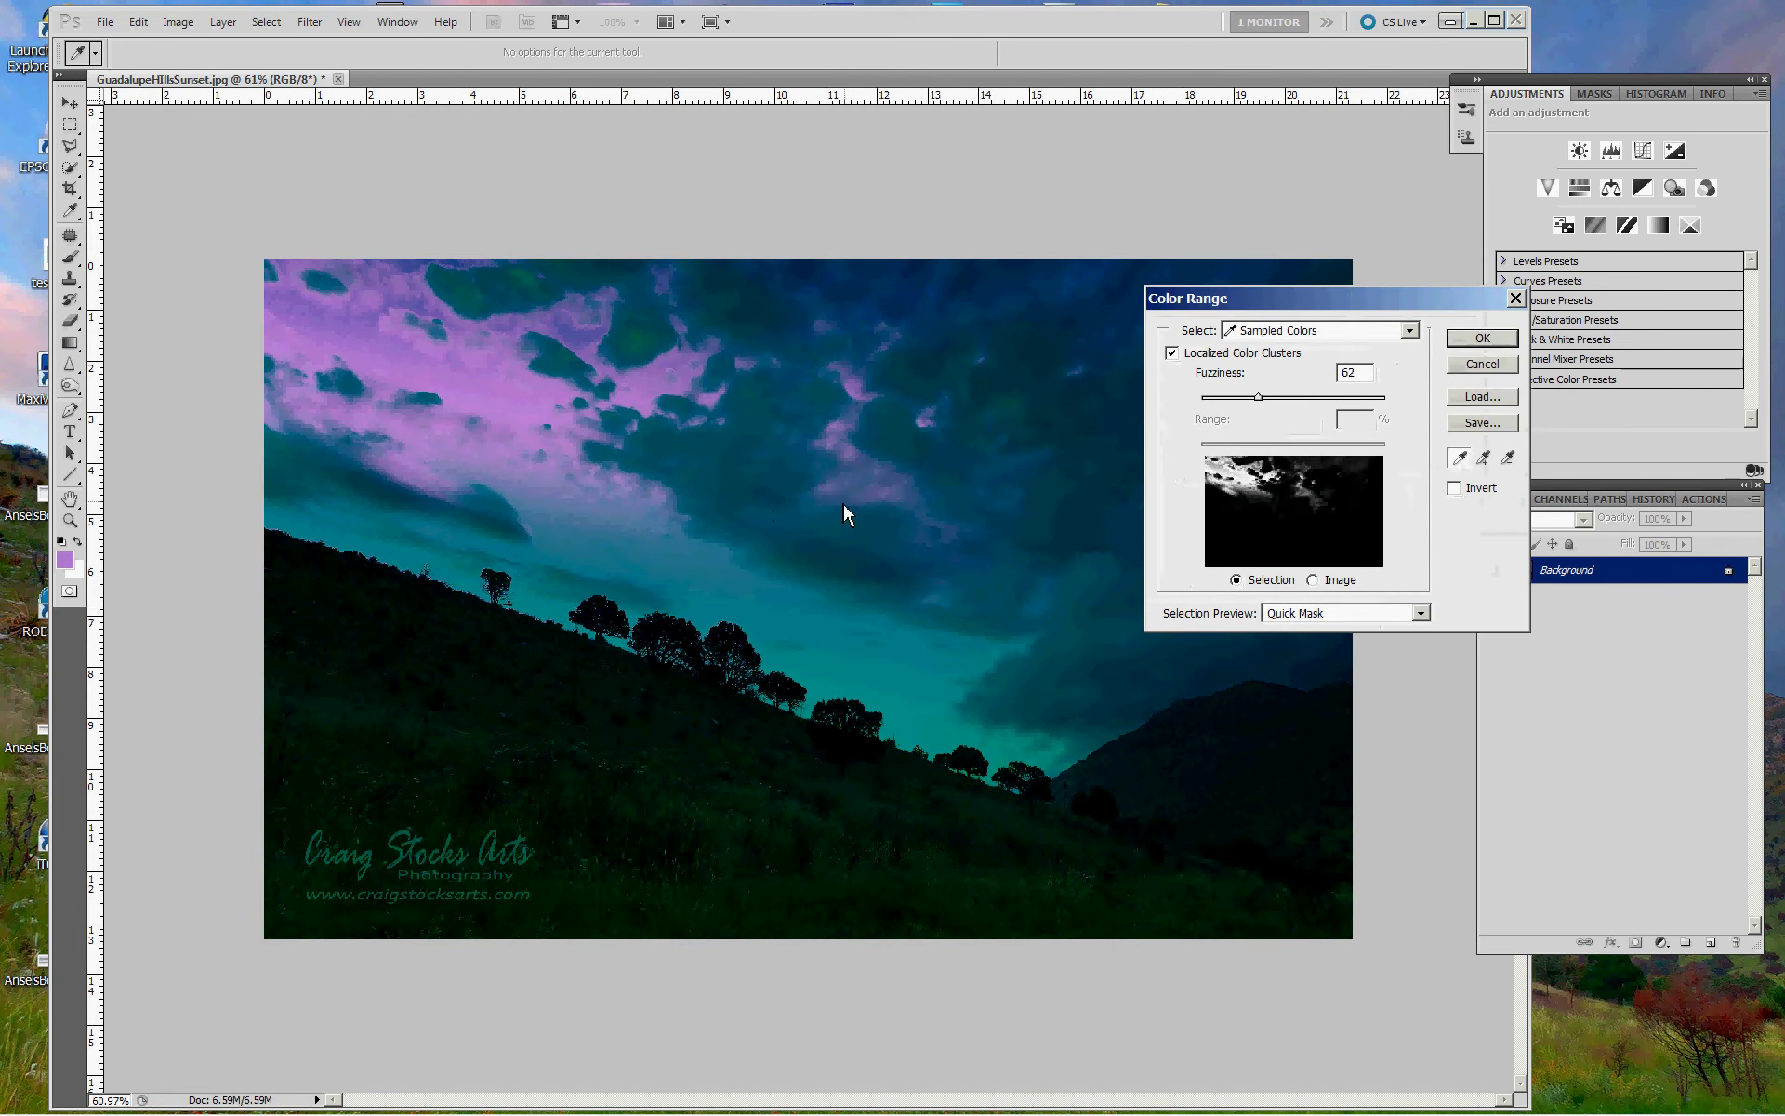
{"action": "left_click", "coordinate": [762, 501]}
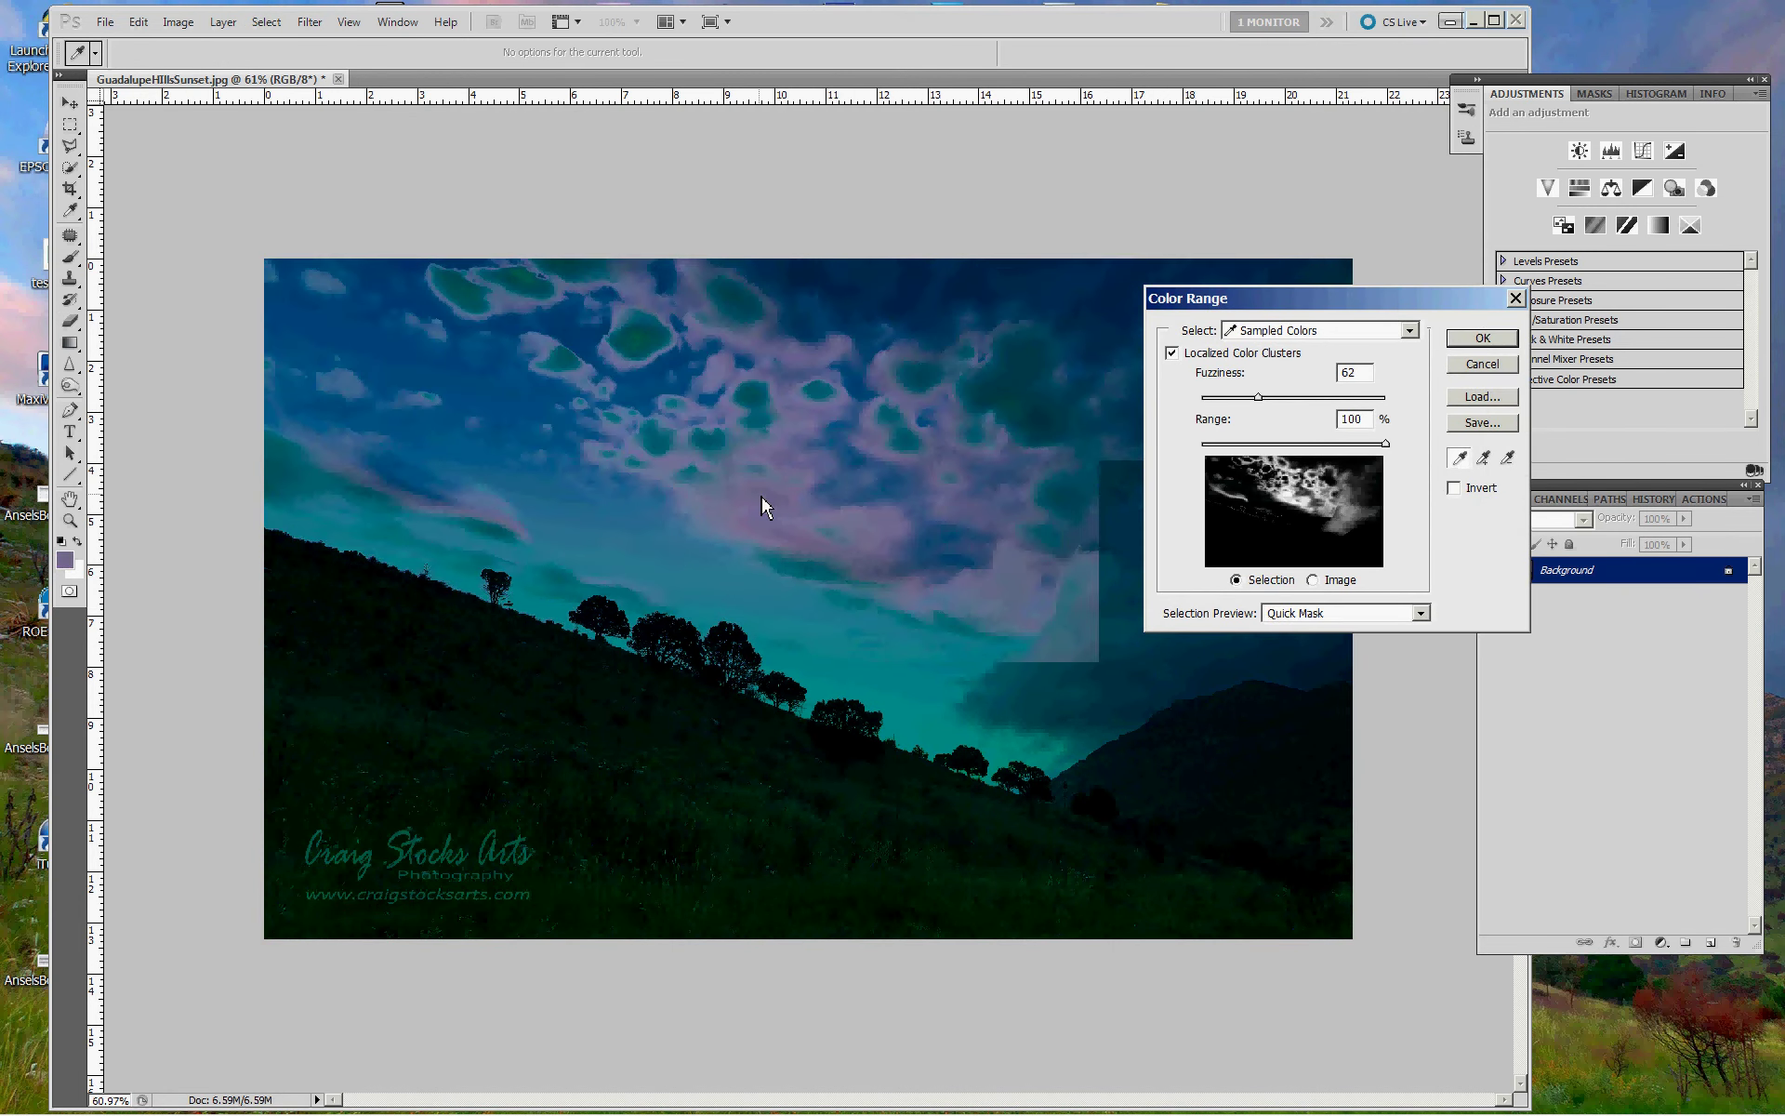
{"action": "left_click", "coordinate": [648, 538]}
{"action": "left_click", "coordinate": [561, 481]}
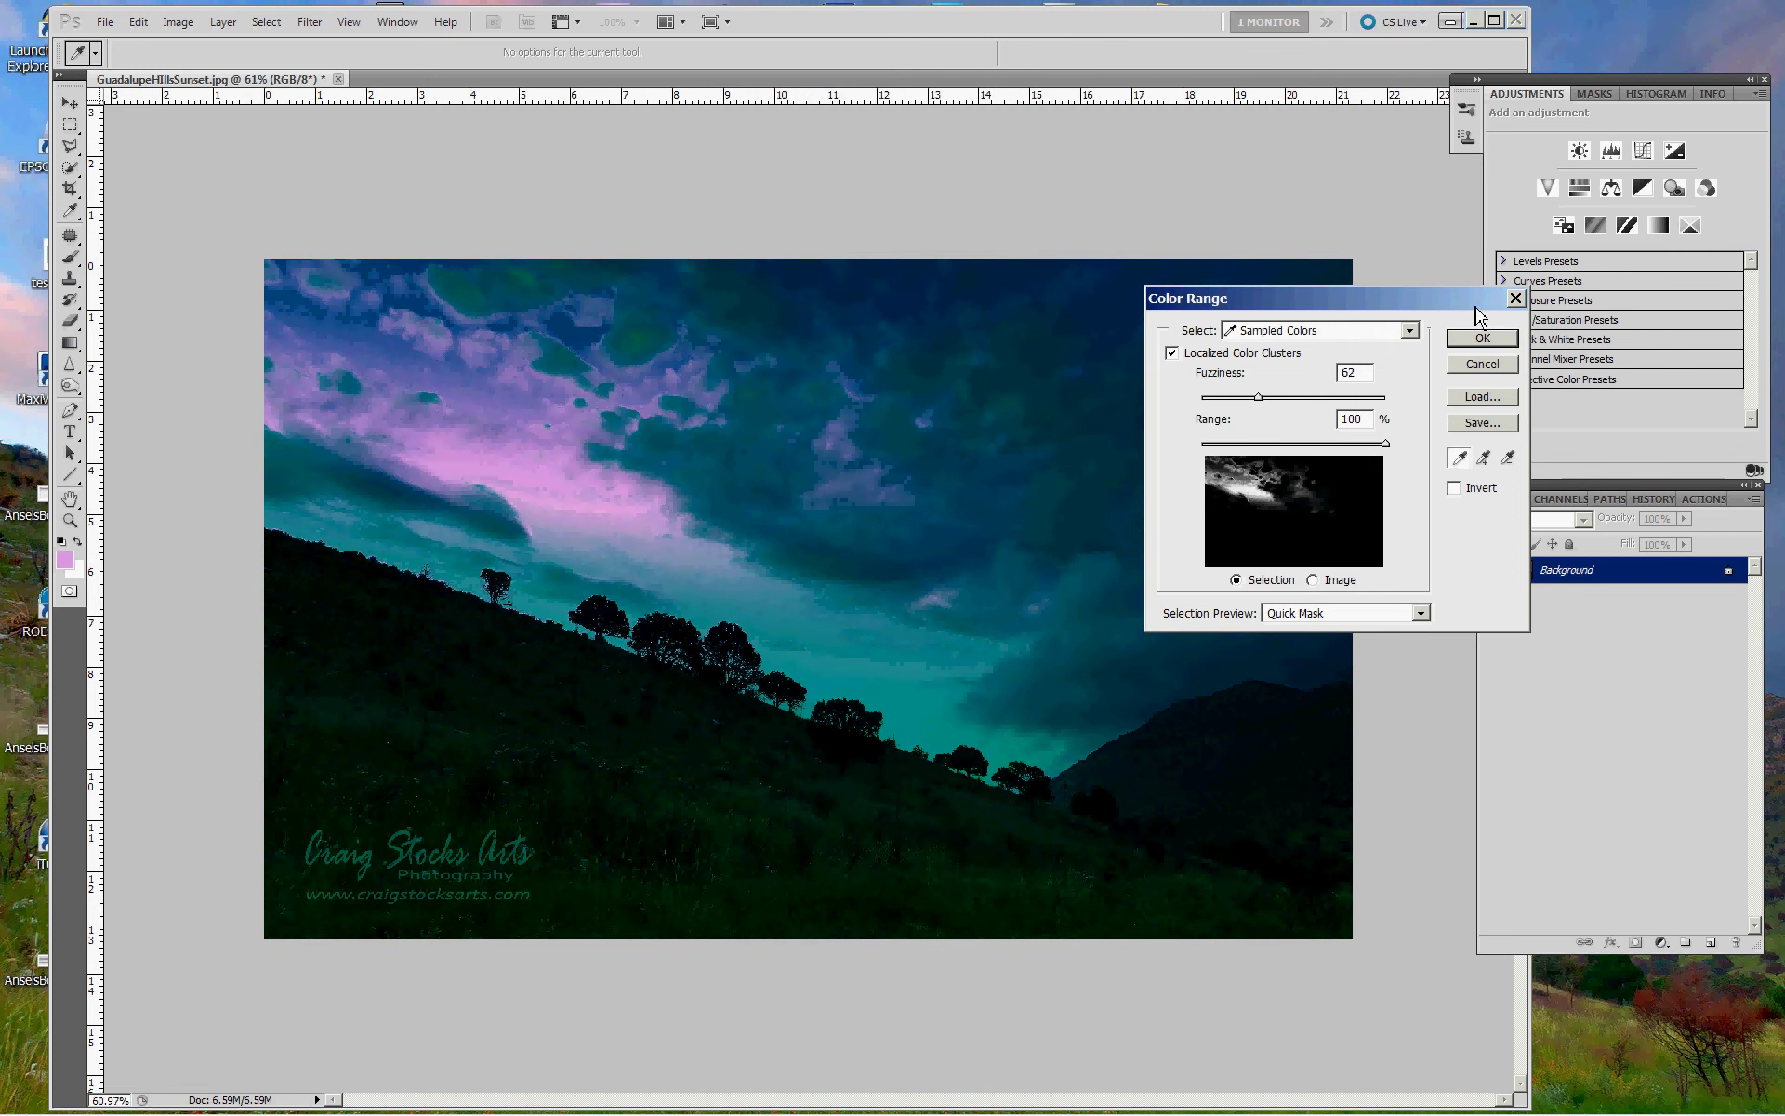
Cancel Color Range, maximize Photoshop, then minimize it to show the desktop
{"action": "left_click", "coordinate": [1482, 363]}
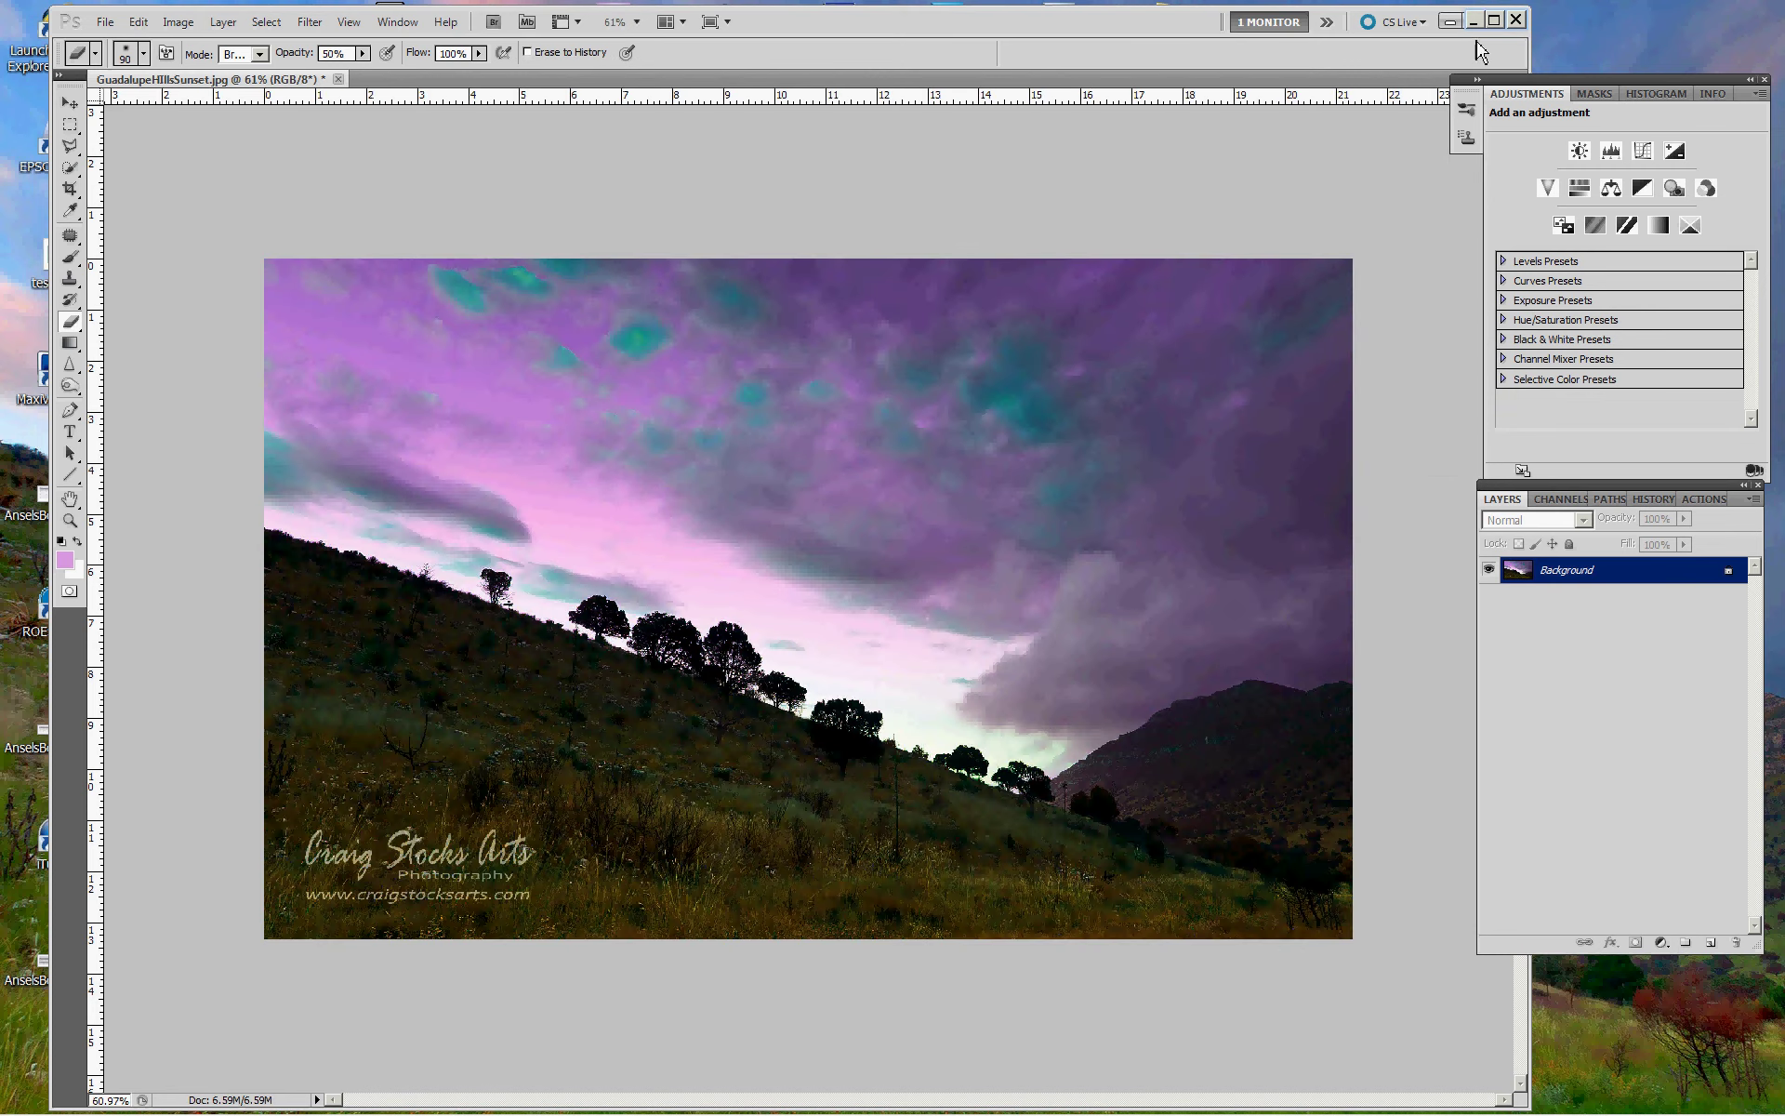
{"action": "left_click", "coordinate": [1493, 20]}
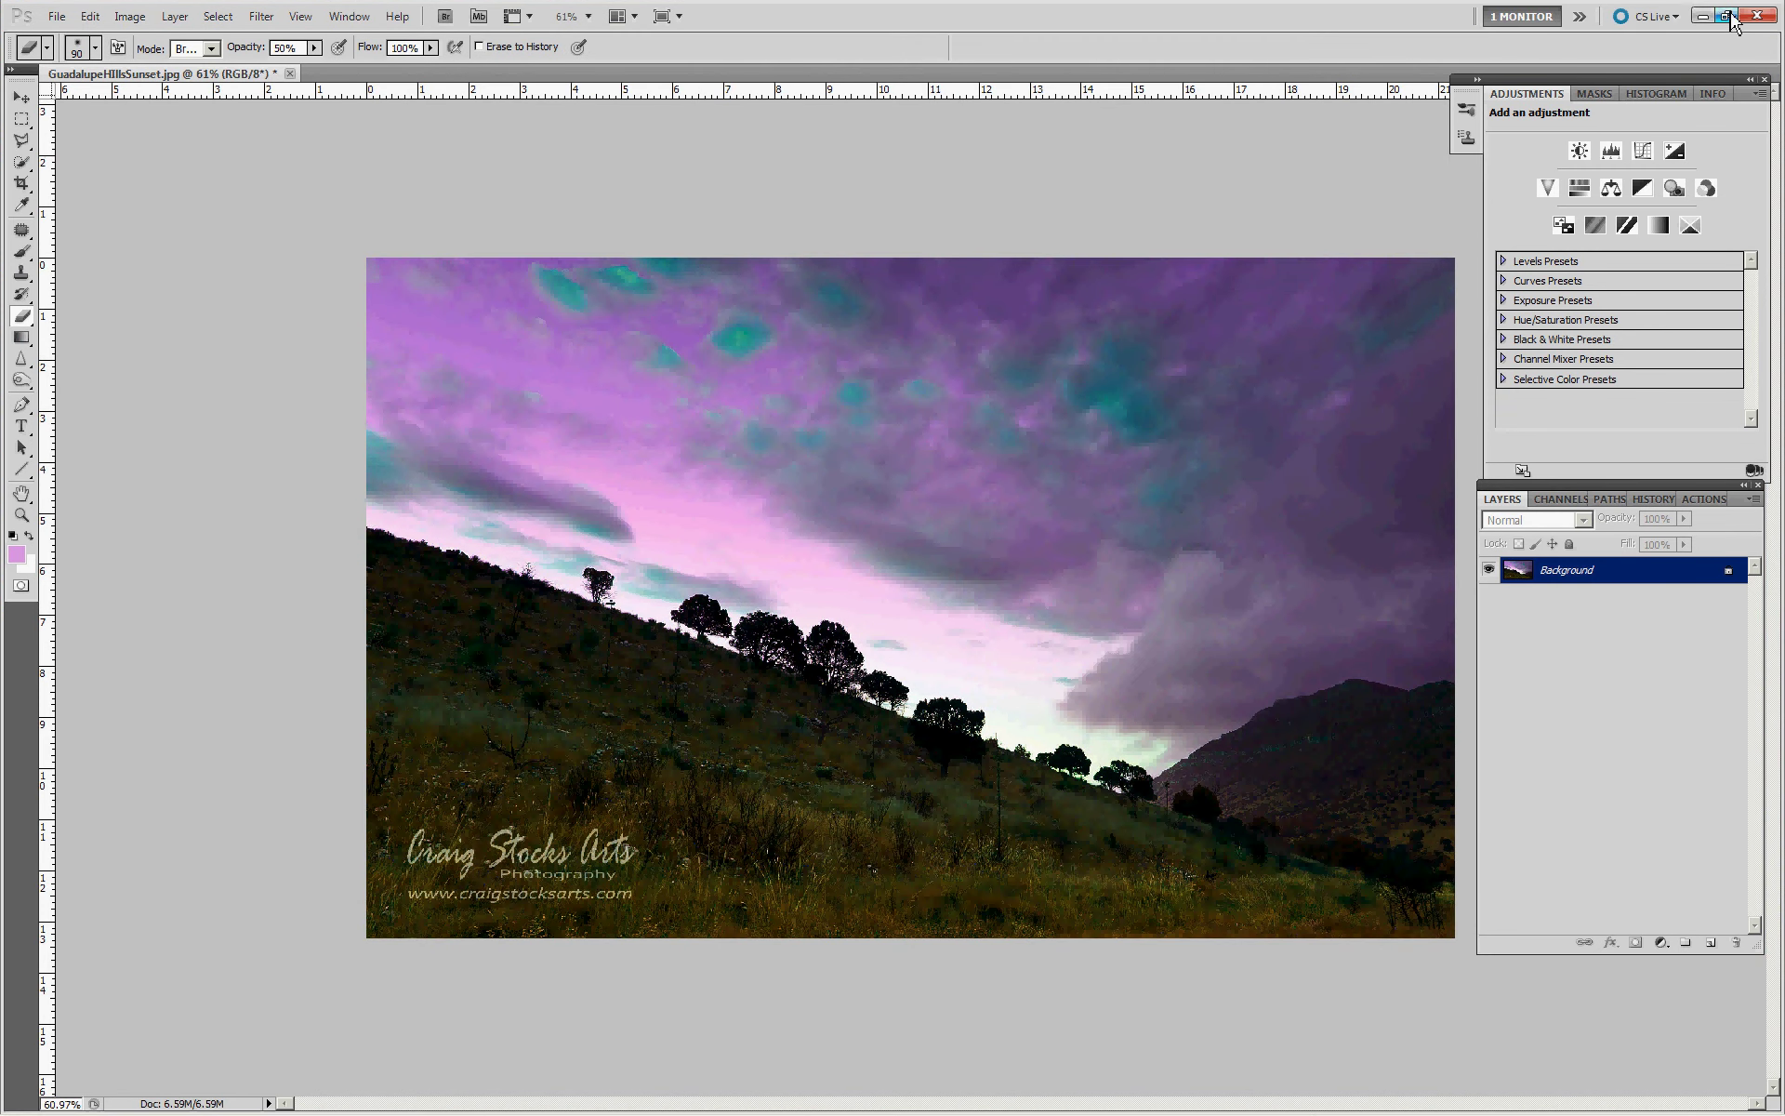
{"action": "left_click", "coordinate": [1703, 15]}
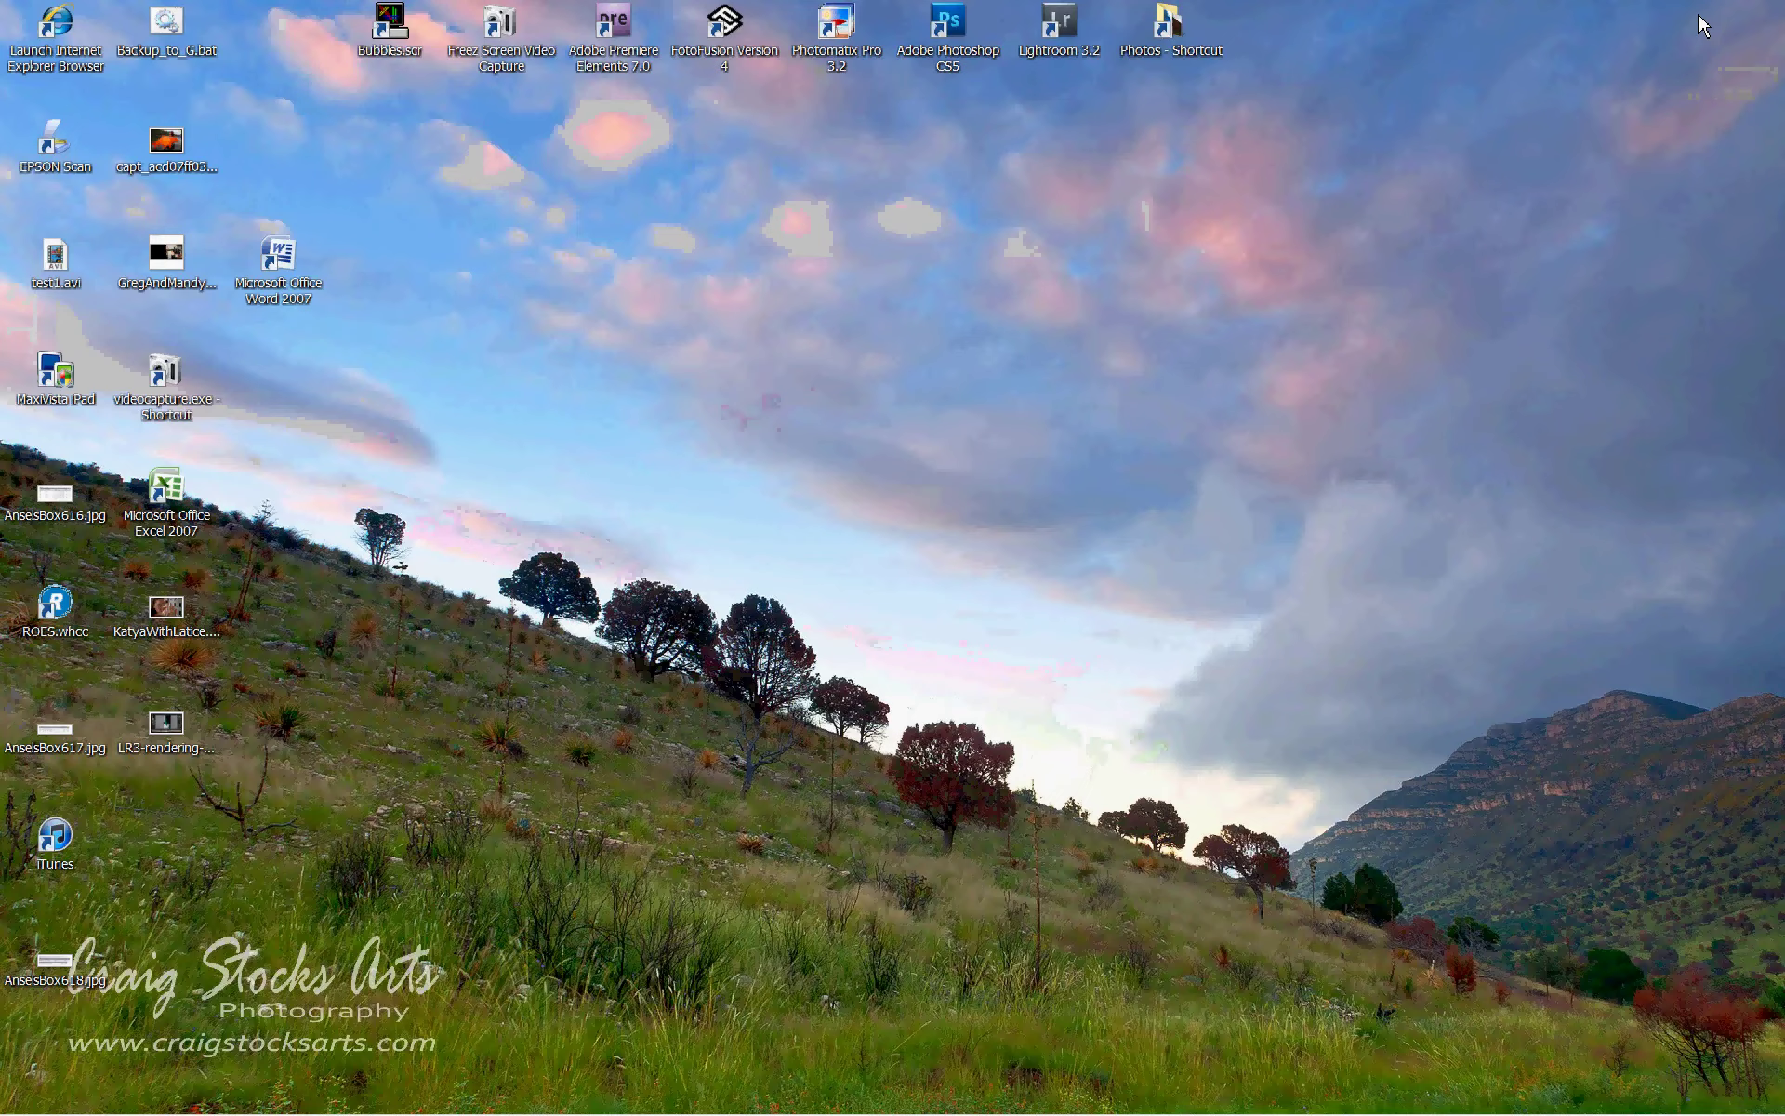
{"action": "left_click", "coordinate": [1064, 49]}
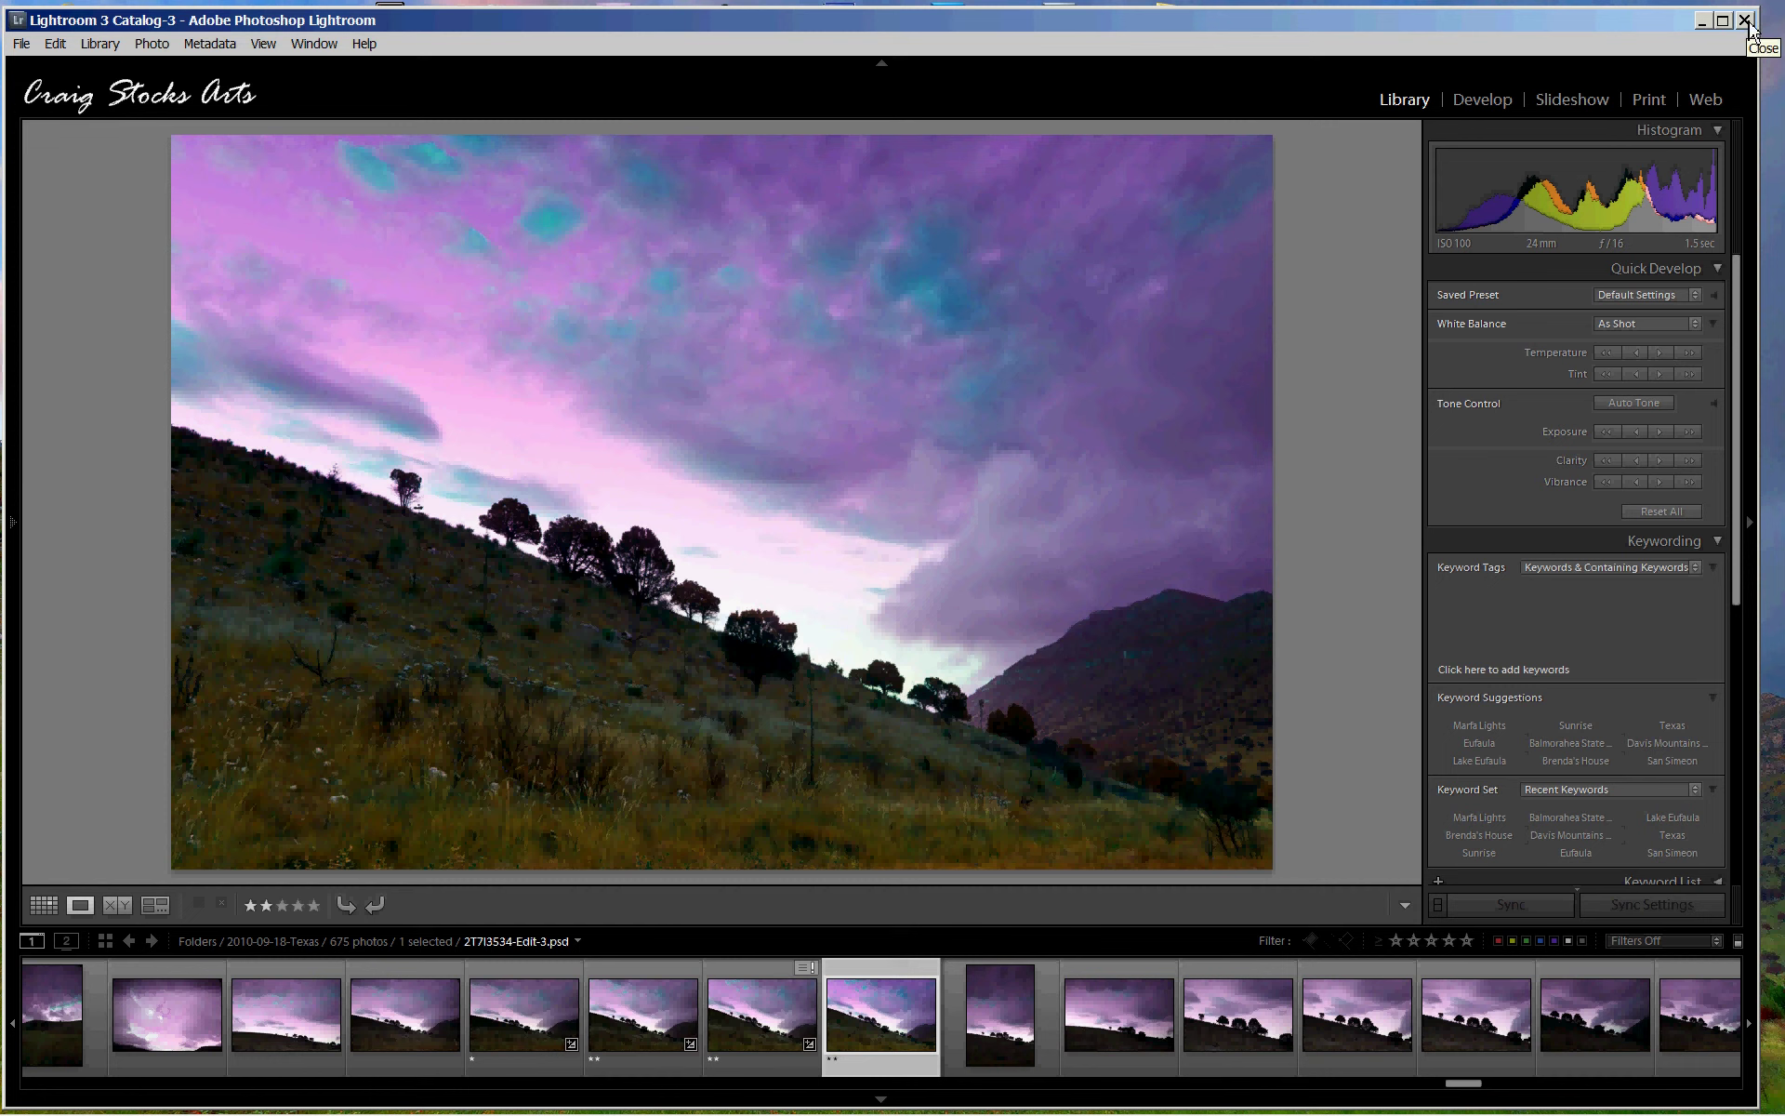
{"action": "left_click", "coordinate": [1748, 20]}
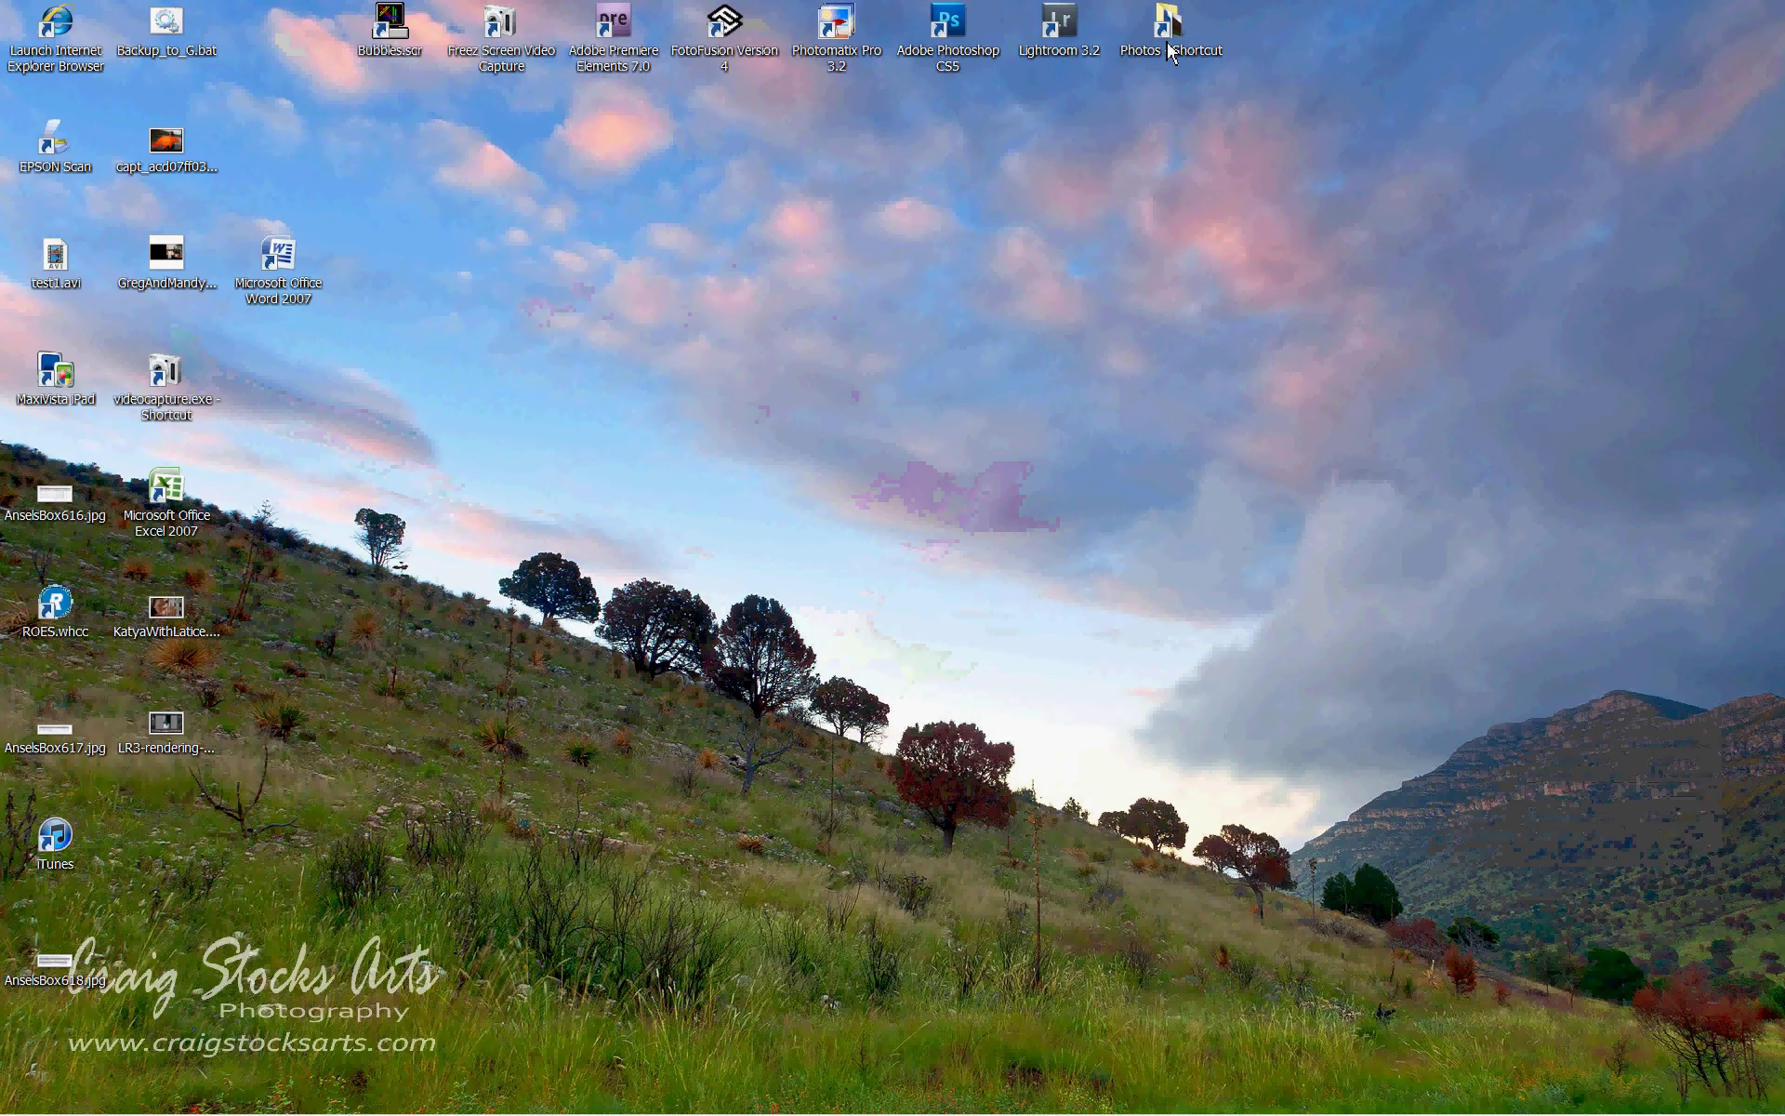
Open GuadalupeHillsSunset.jpg from Photos > Wallpaper in Windows Photo Gallery
{"action": "double_click", "coordinate": [1170, 42]}
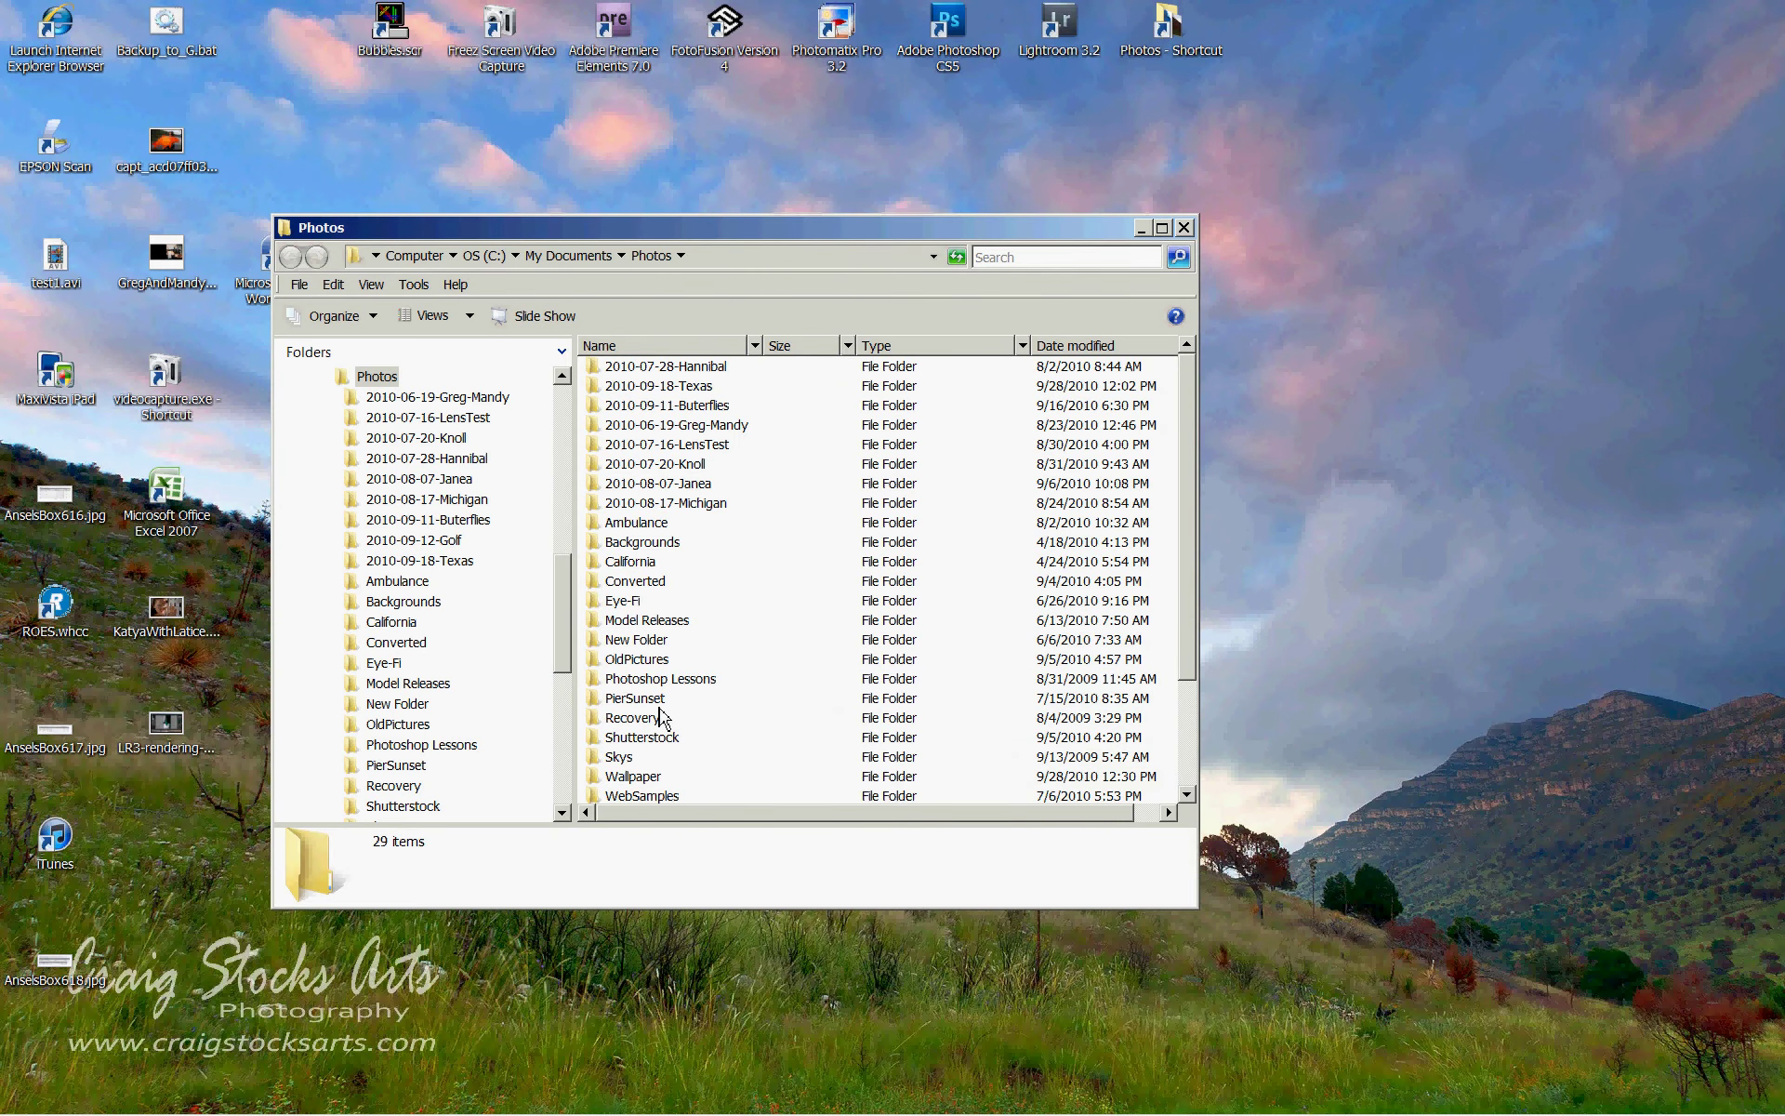
{"action": "double_click", "coordinate": [651, 775]}
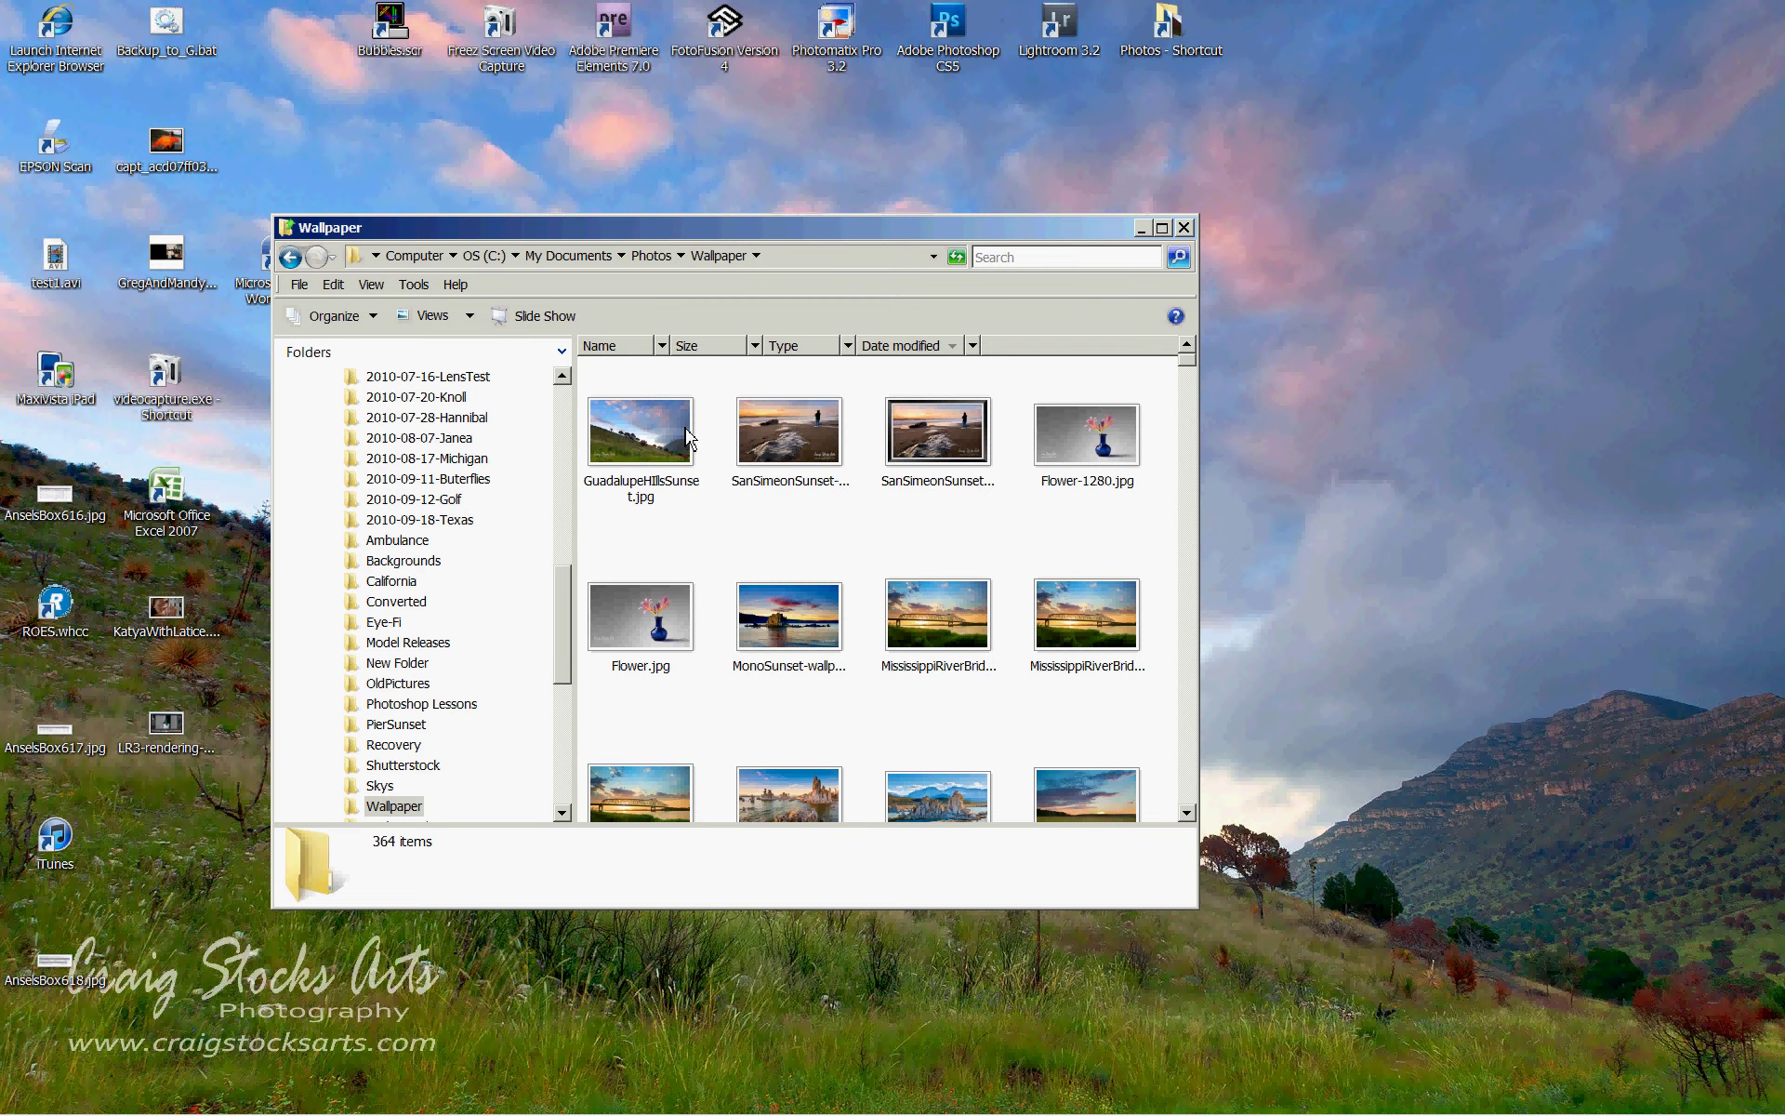
{"action": "double_click", "coordinate": [667, 444]}
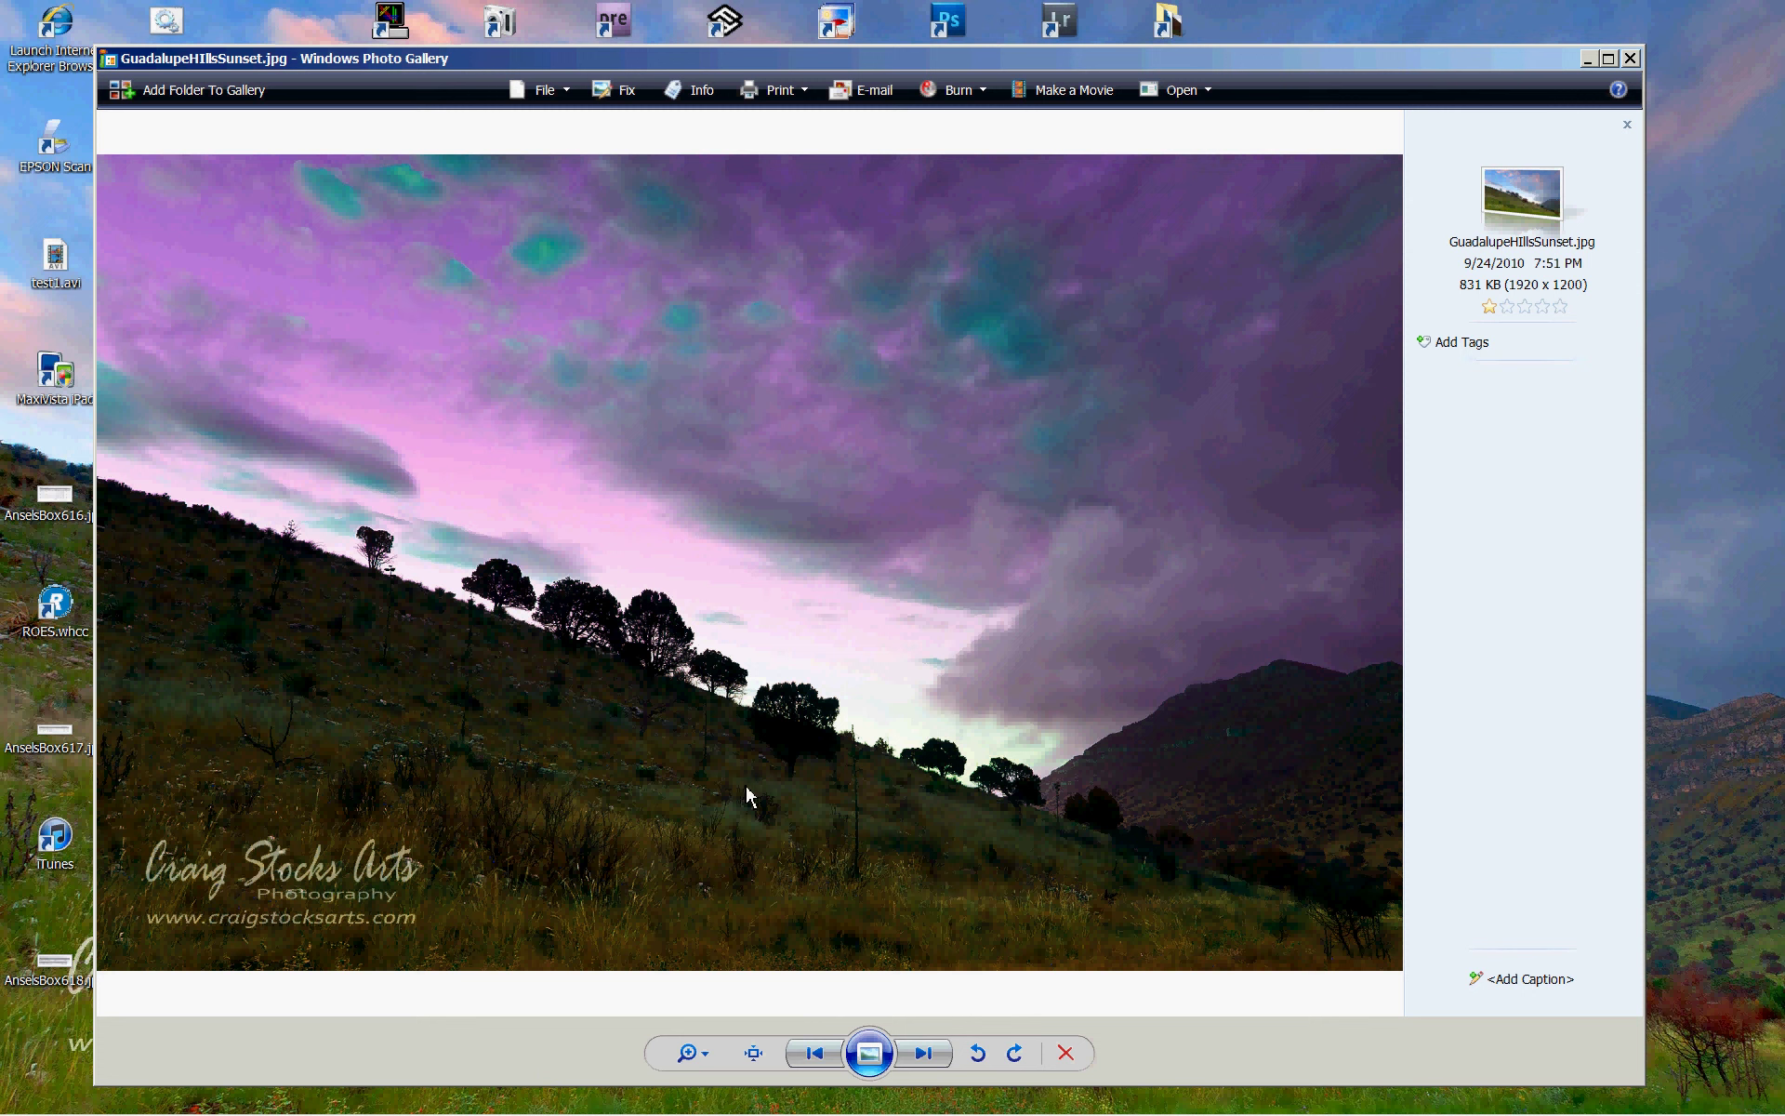
{"action": "left_click", "coordinate": [1632, 58]}
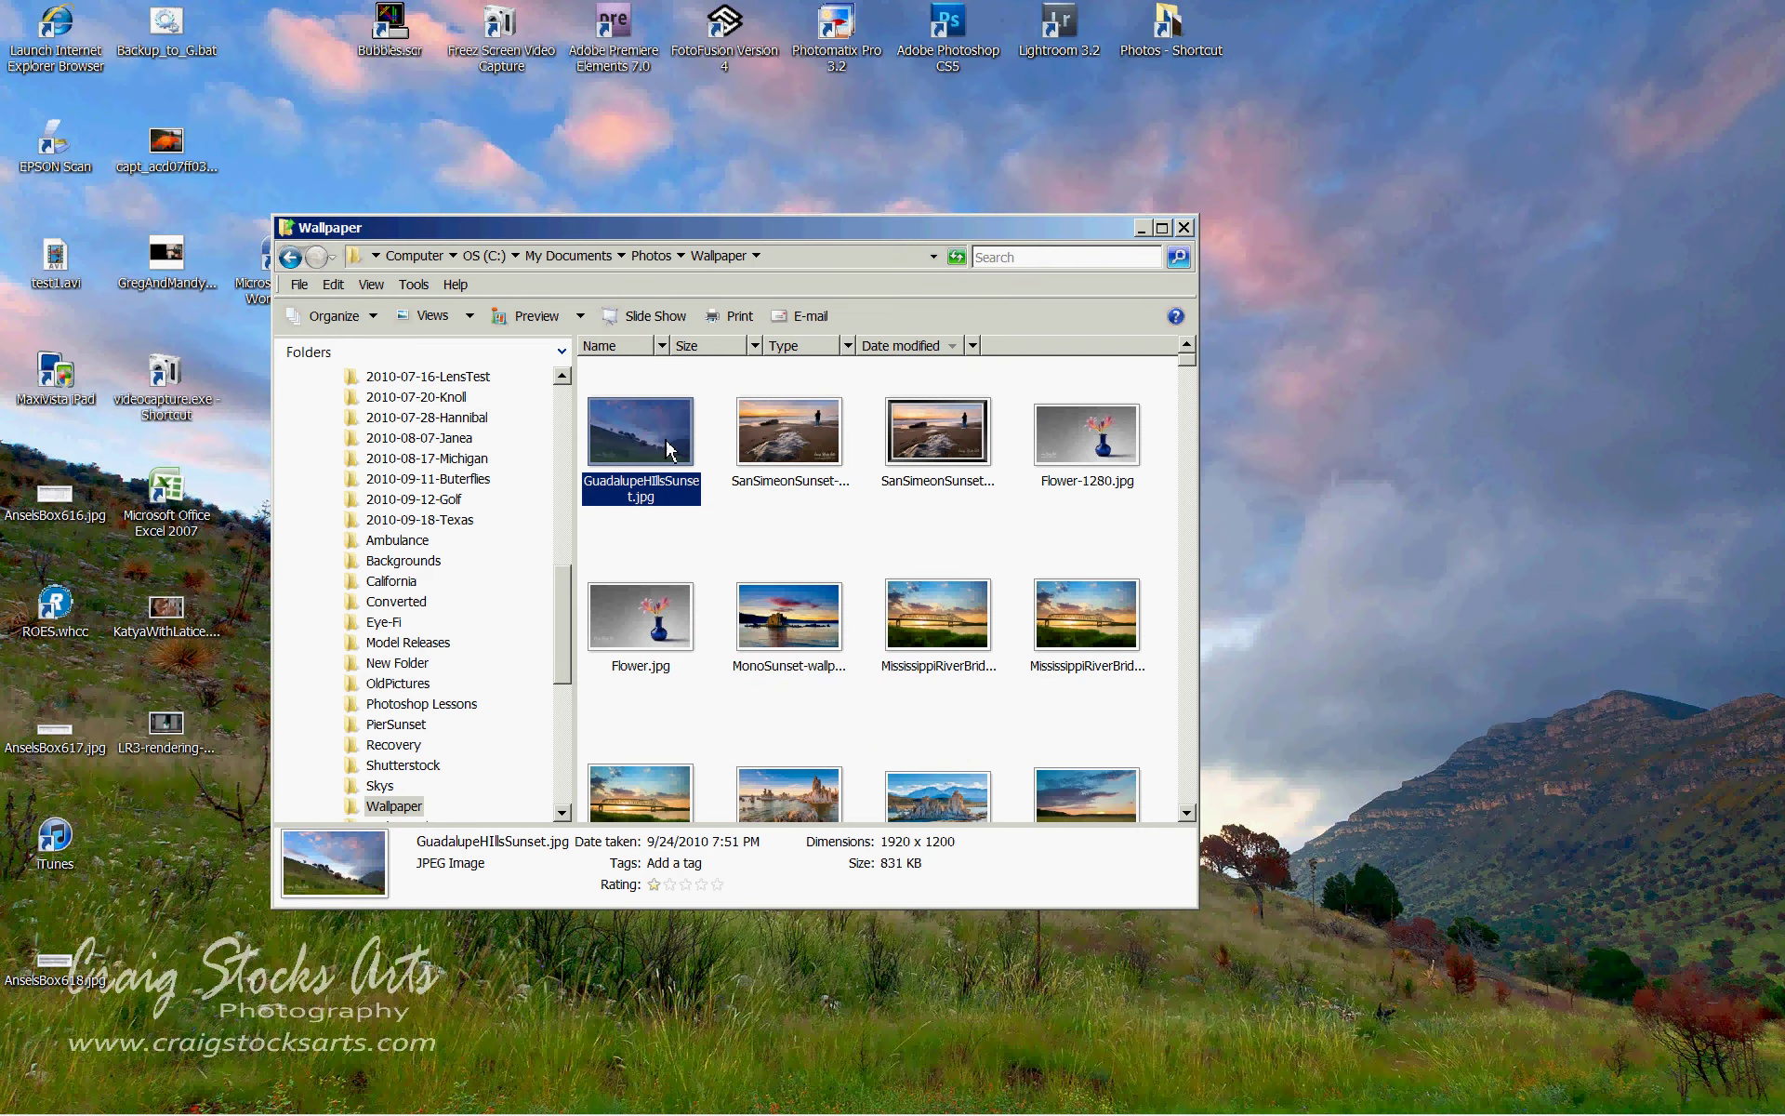
{"action": "left_click", "coordinate": [53, 133]}
{"action": "left_click", "coordinate": [62, 63]}
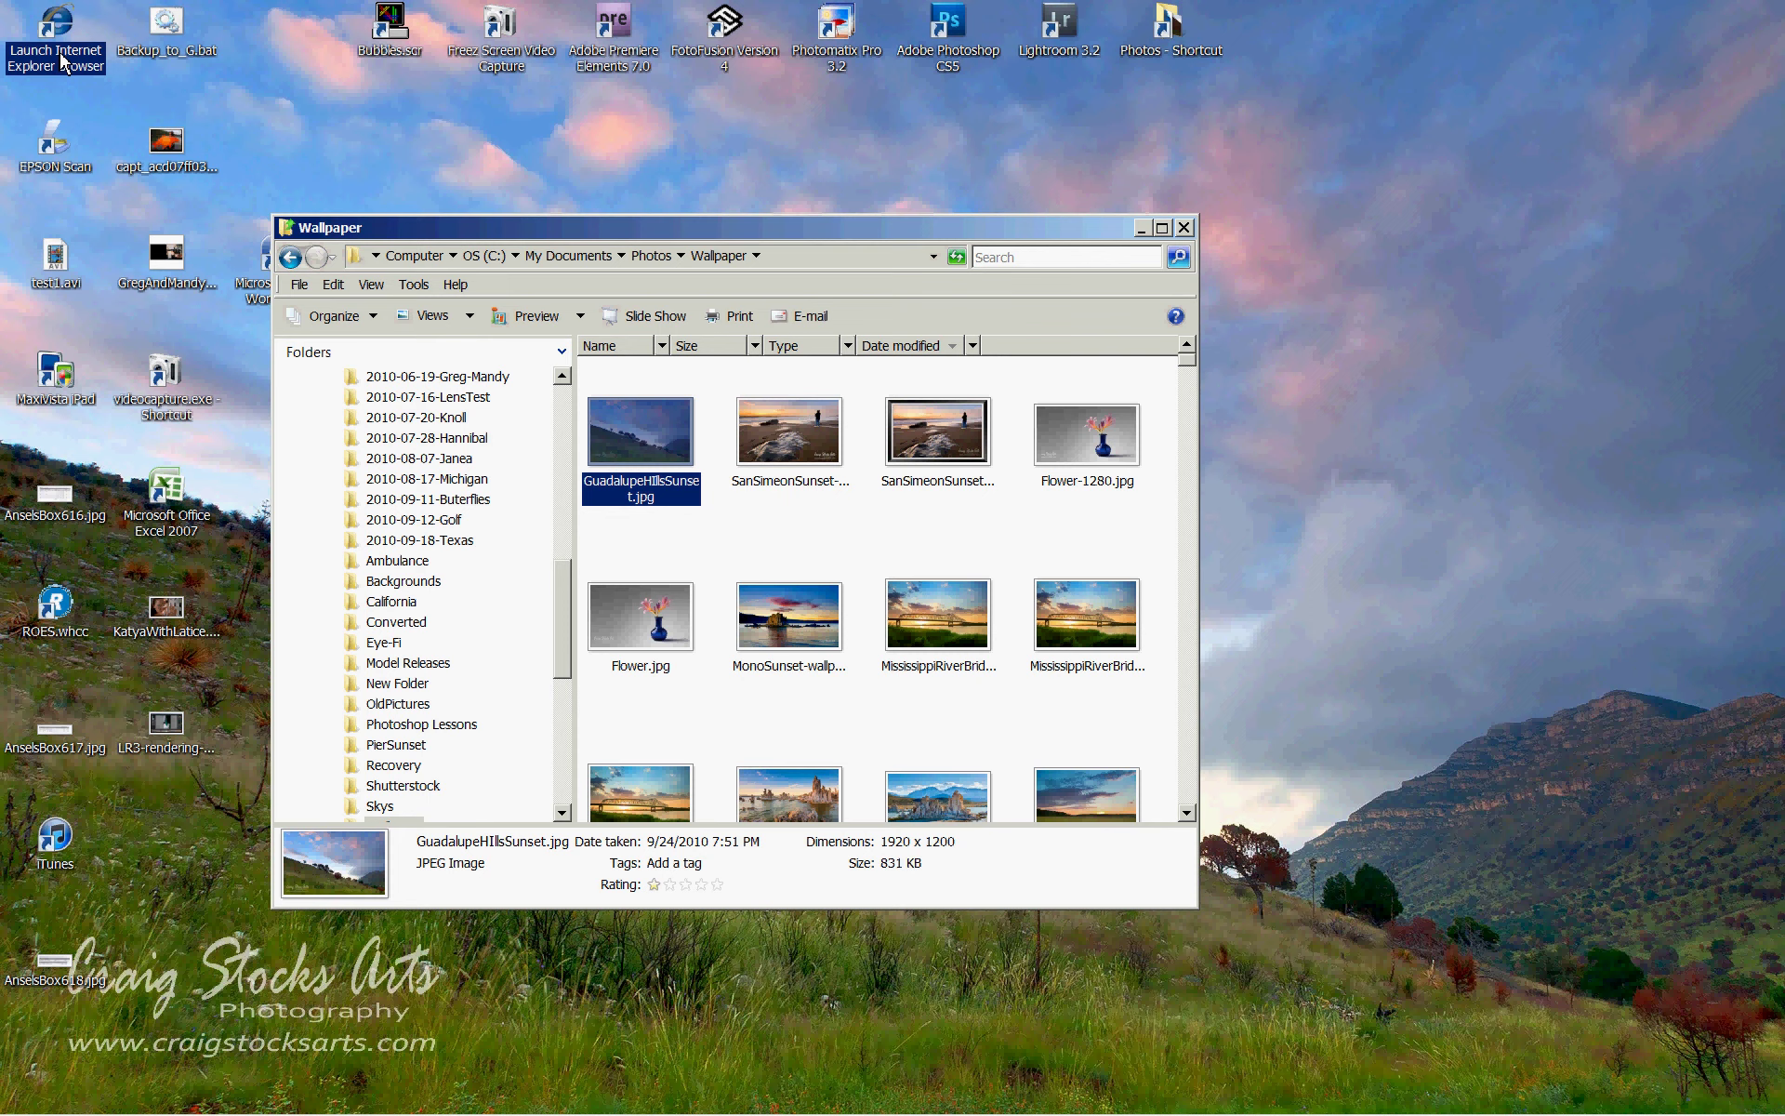
{"action": "double_click", "coordinate": [63, 63]}
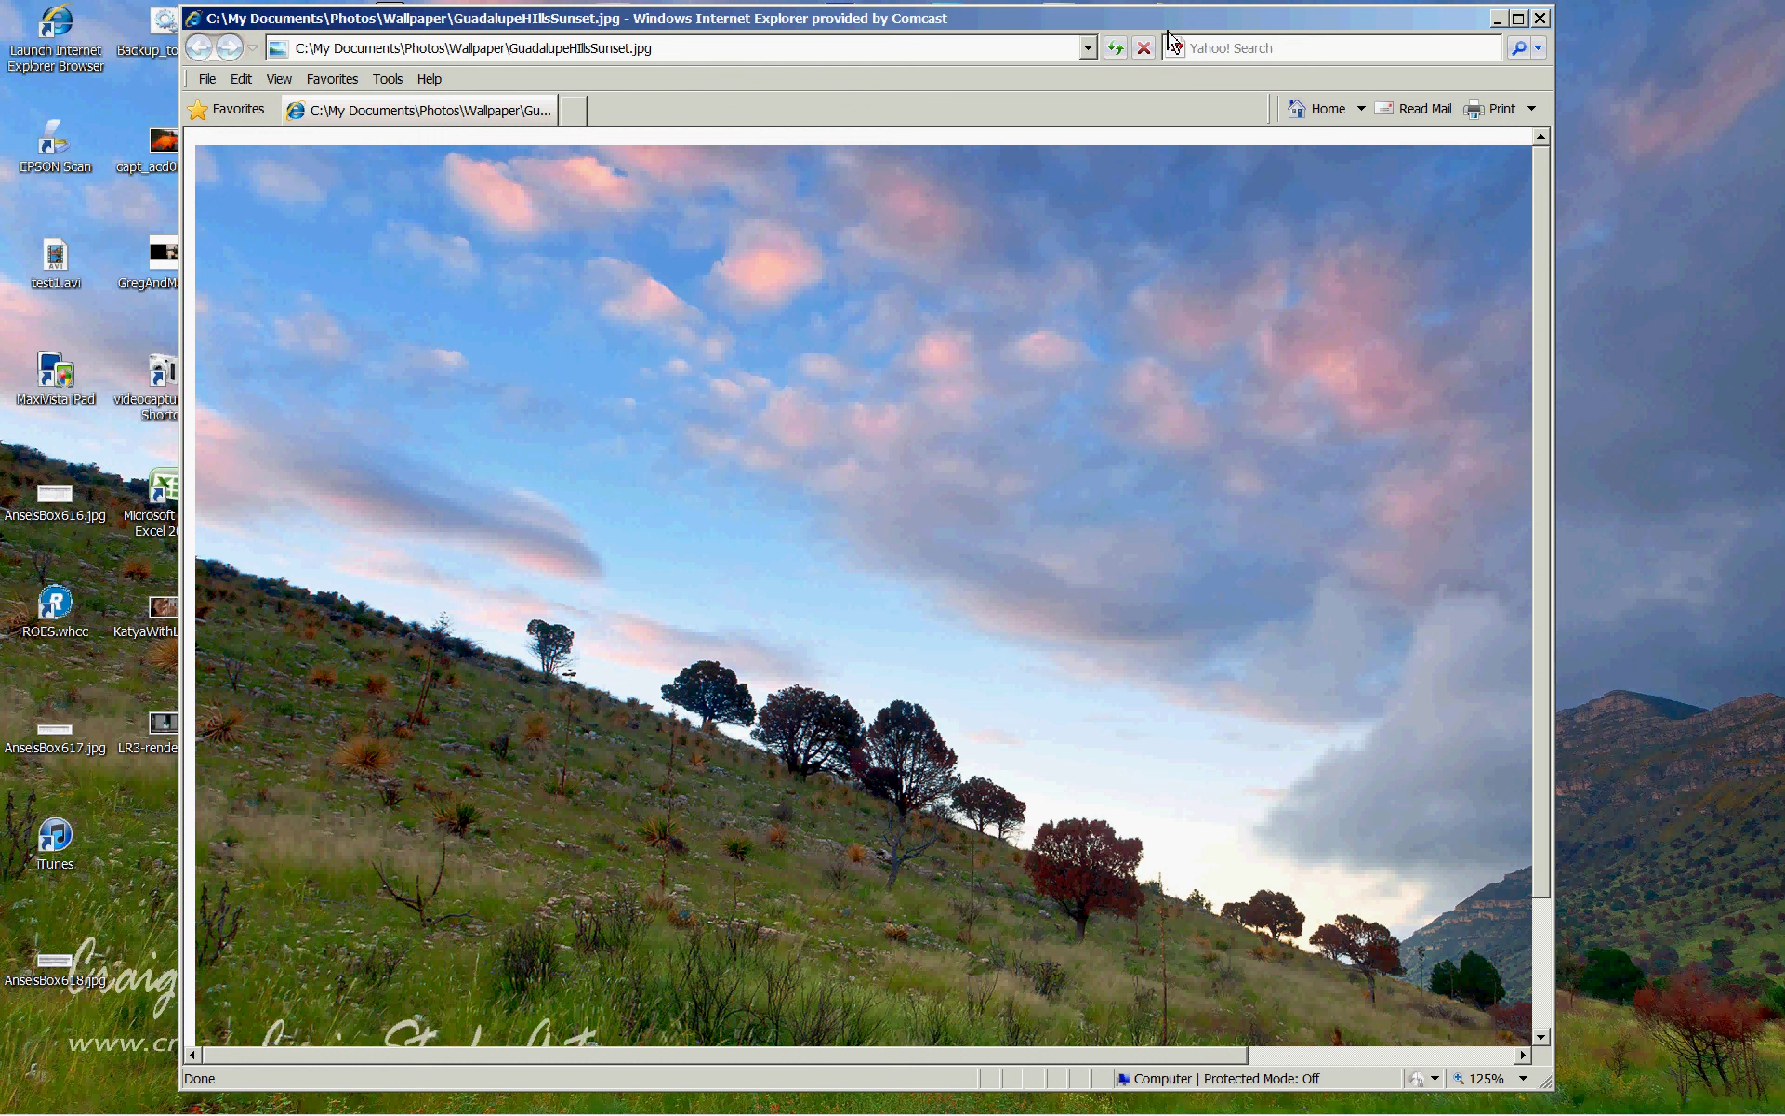
{"action": "left_click_drag", "start_coordinate": [1160, 21], "coordinate": [1165, 31]}
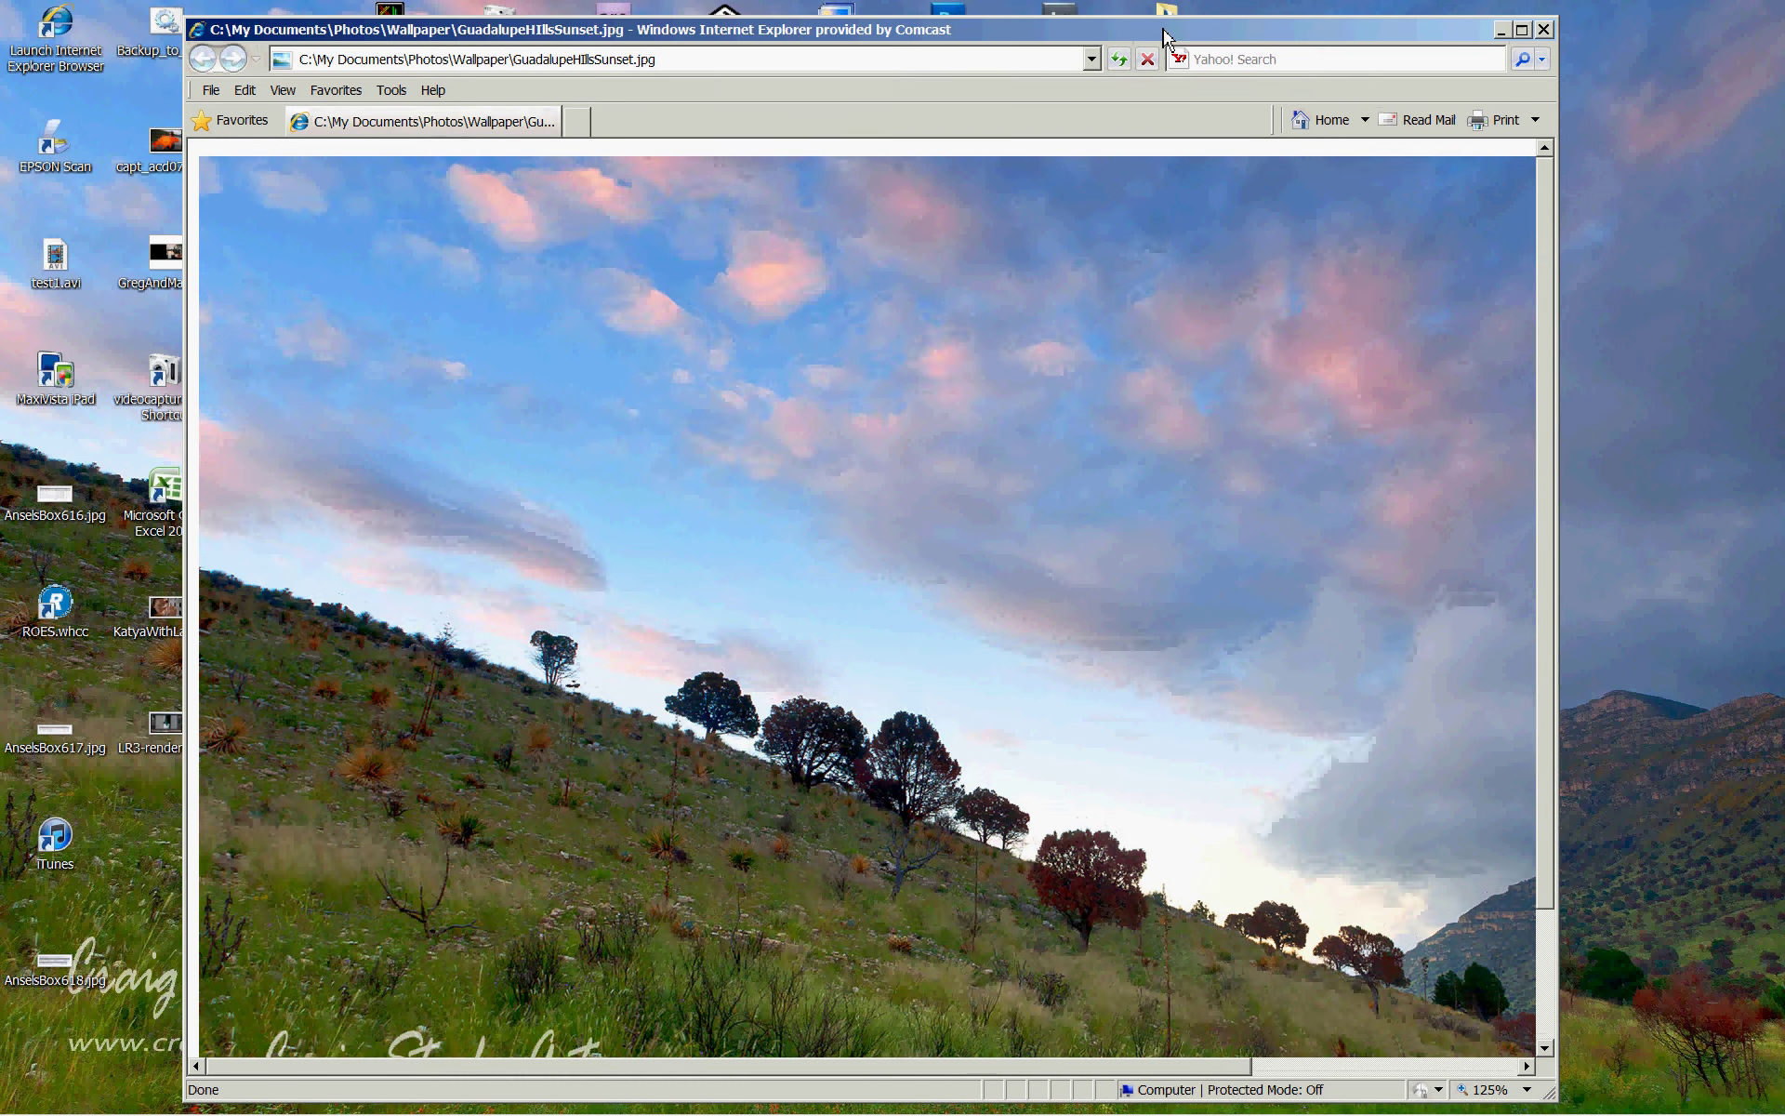
{"action": "left_click", "coordinate": [1545, 31]}
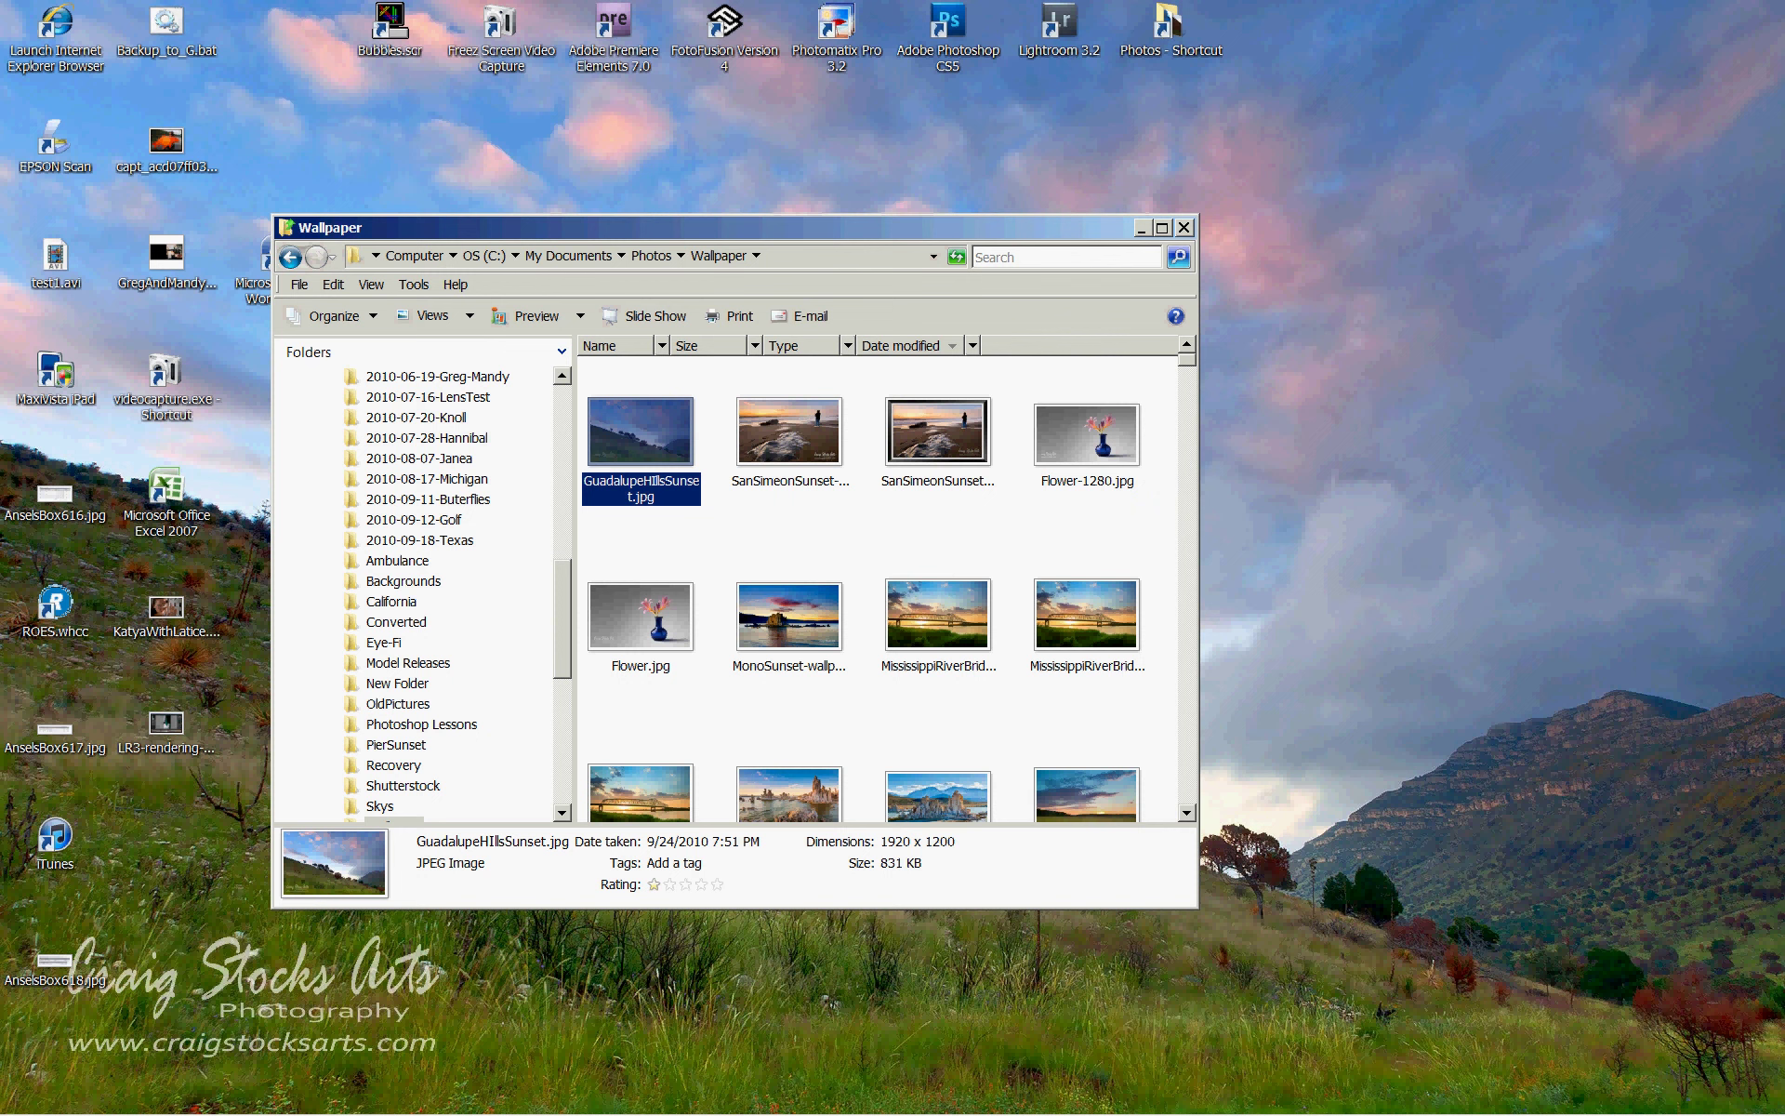
Reopen the display's Color Management window from Personalization's Display Settings advanced properties
{"action": "mouse_move", "coordinate": [654, 1107]}
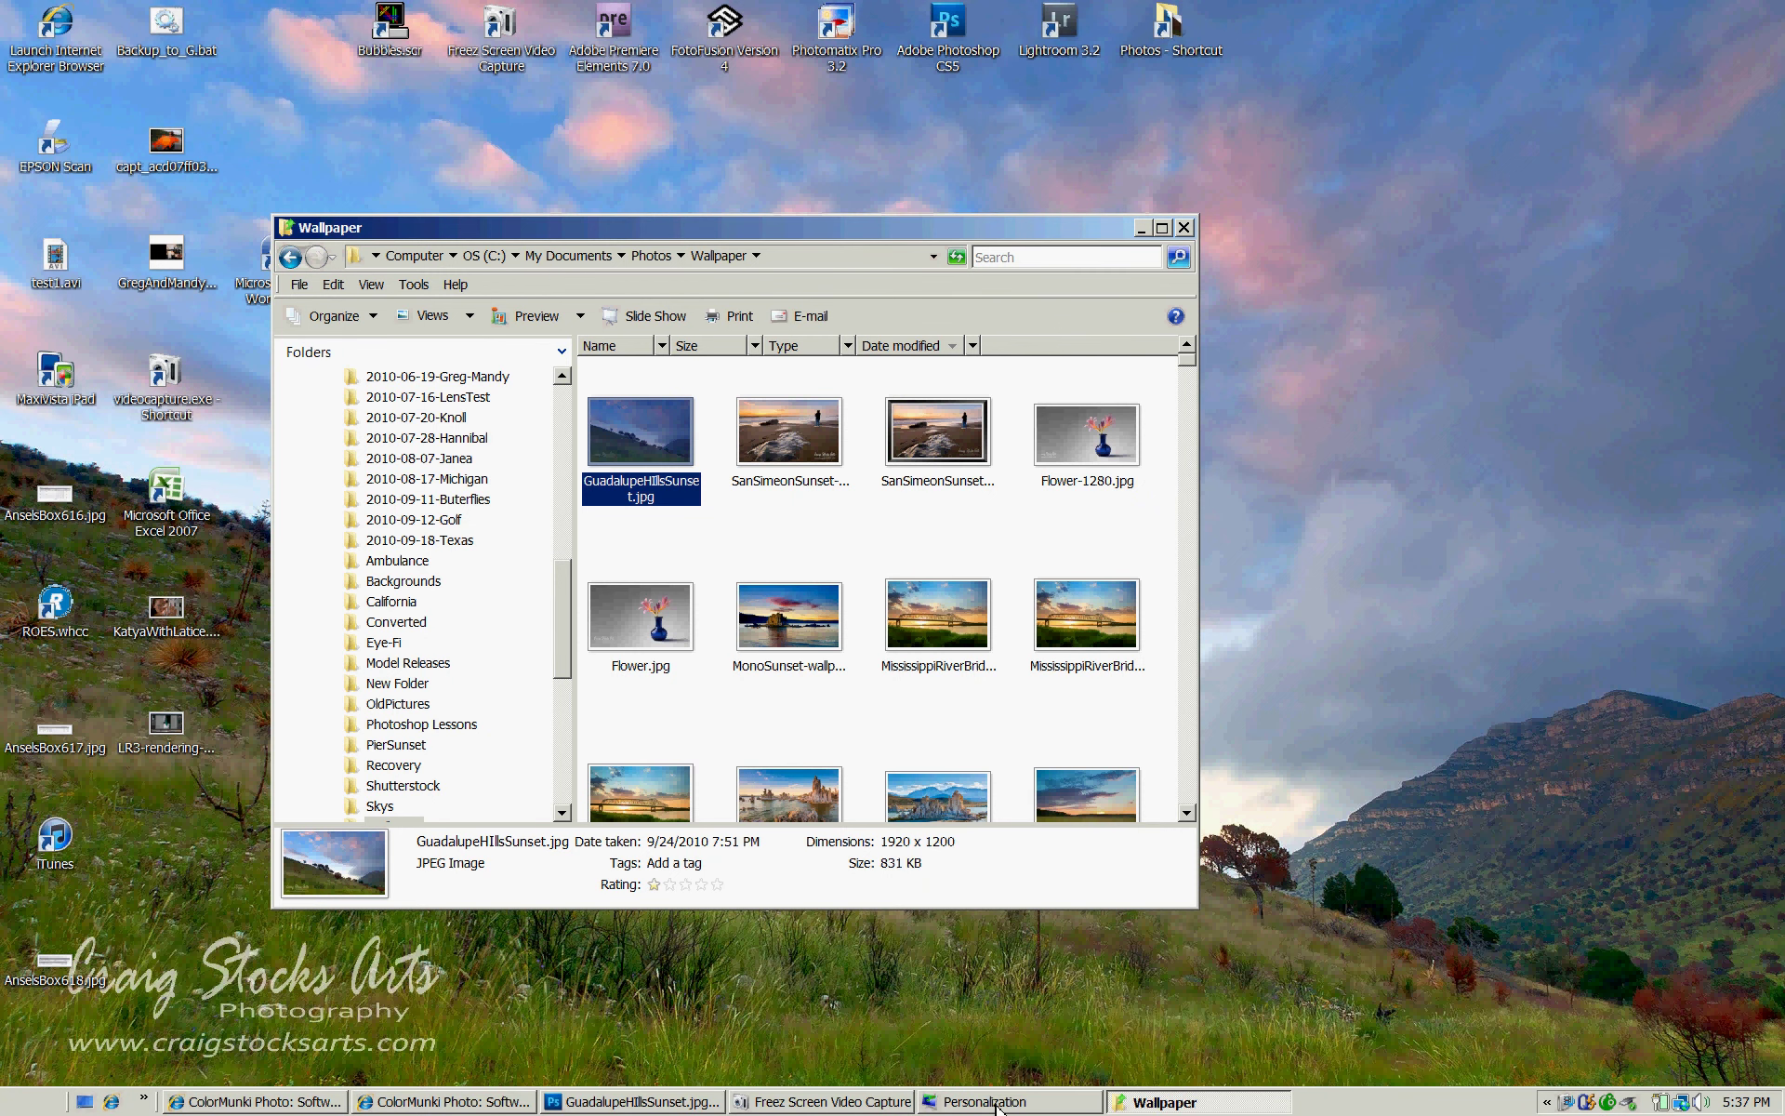
{"action": "left_click", "coordinate": [1002, 1107]}
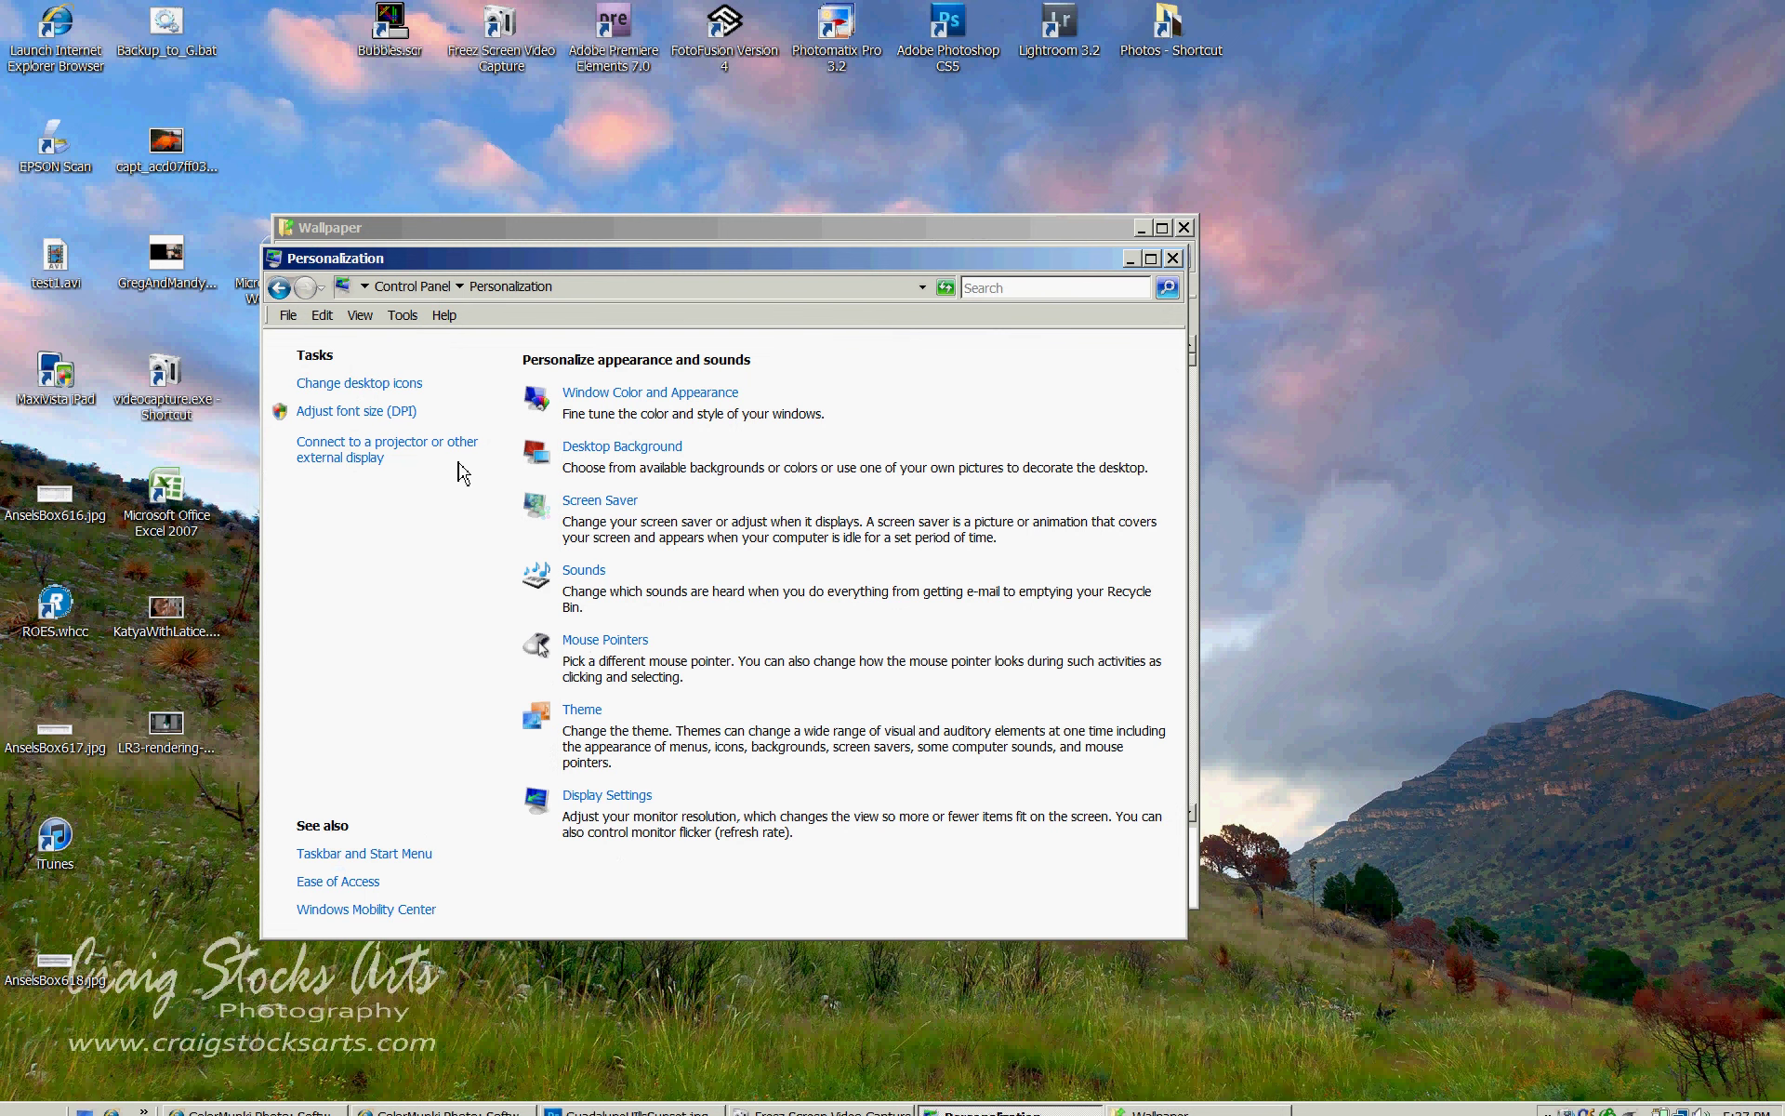
{"action": "left_click", "coordinate": [616, 798]}
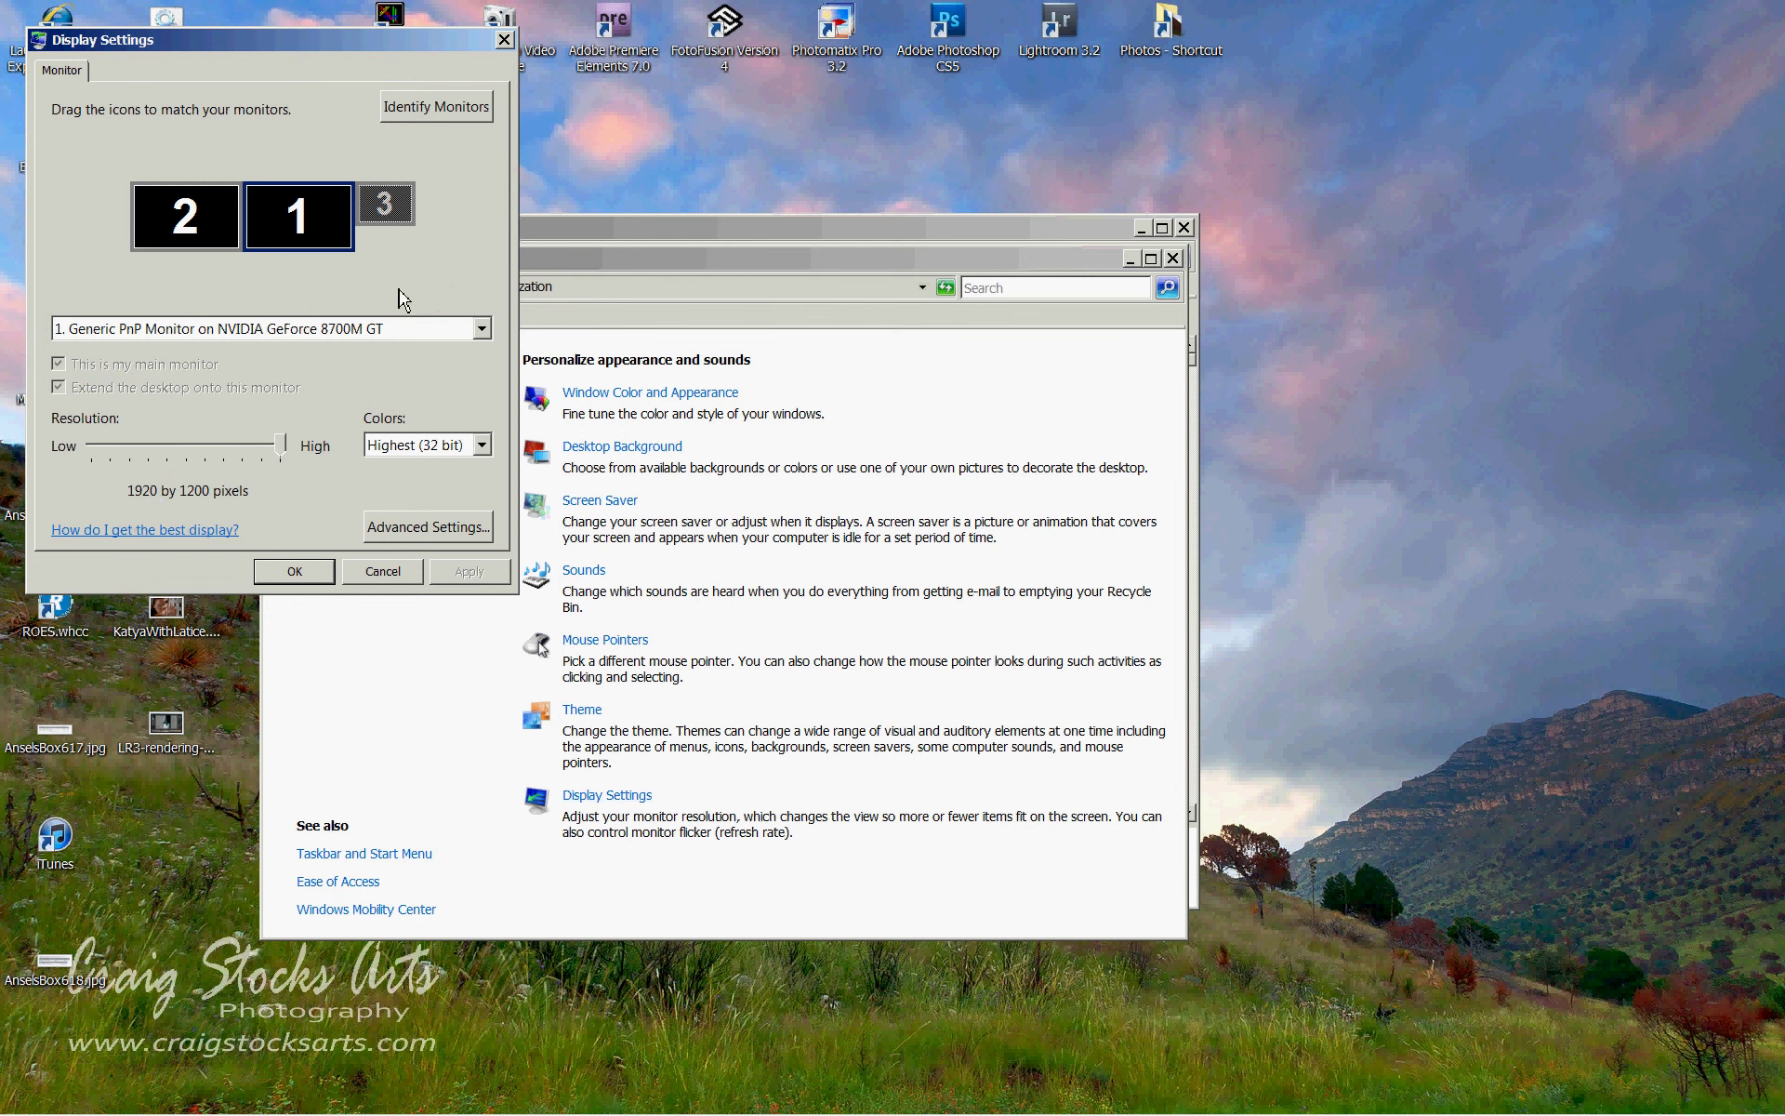
{"action": "left_click", "coordinate": [476, 538]}
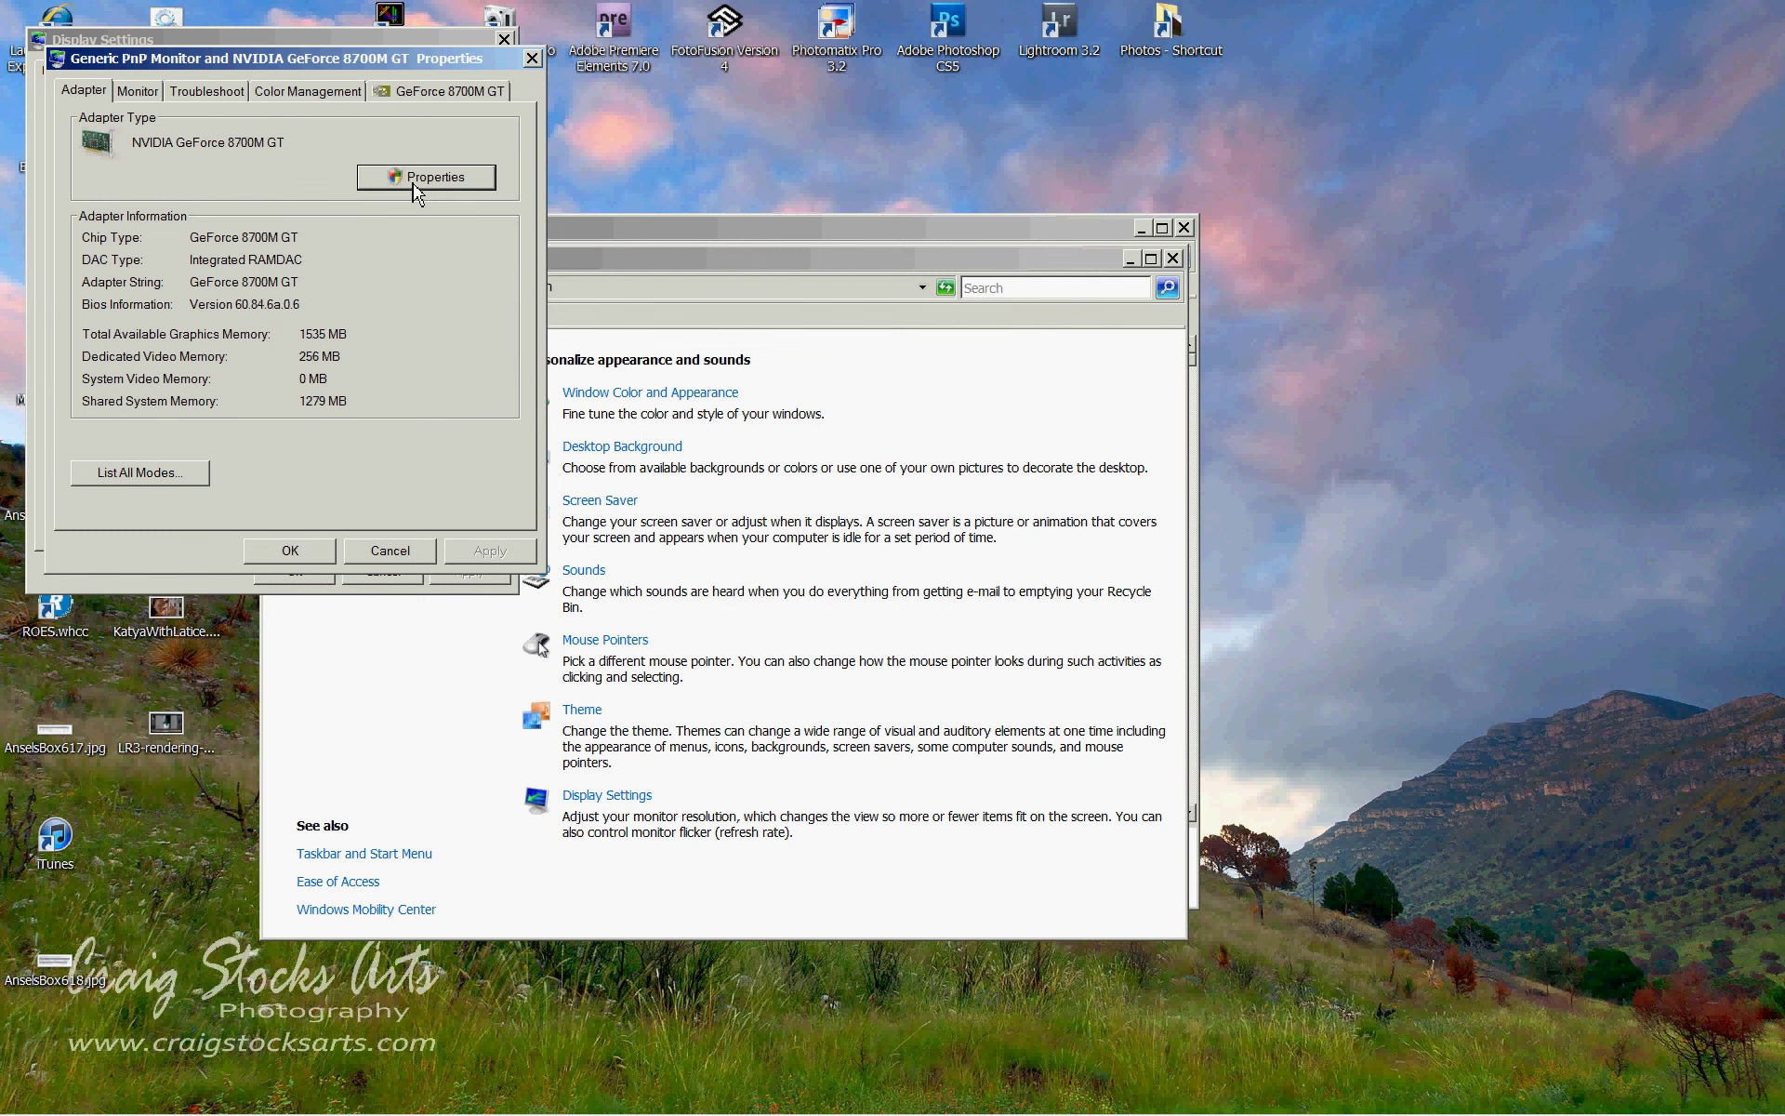
{"action": "left_click", "coordinate": [343, 91]}
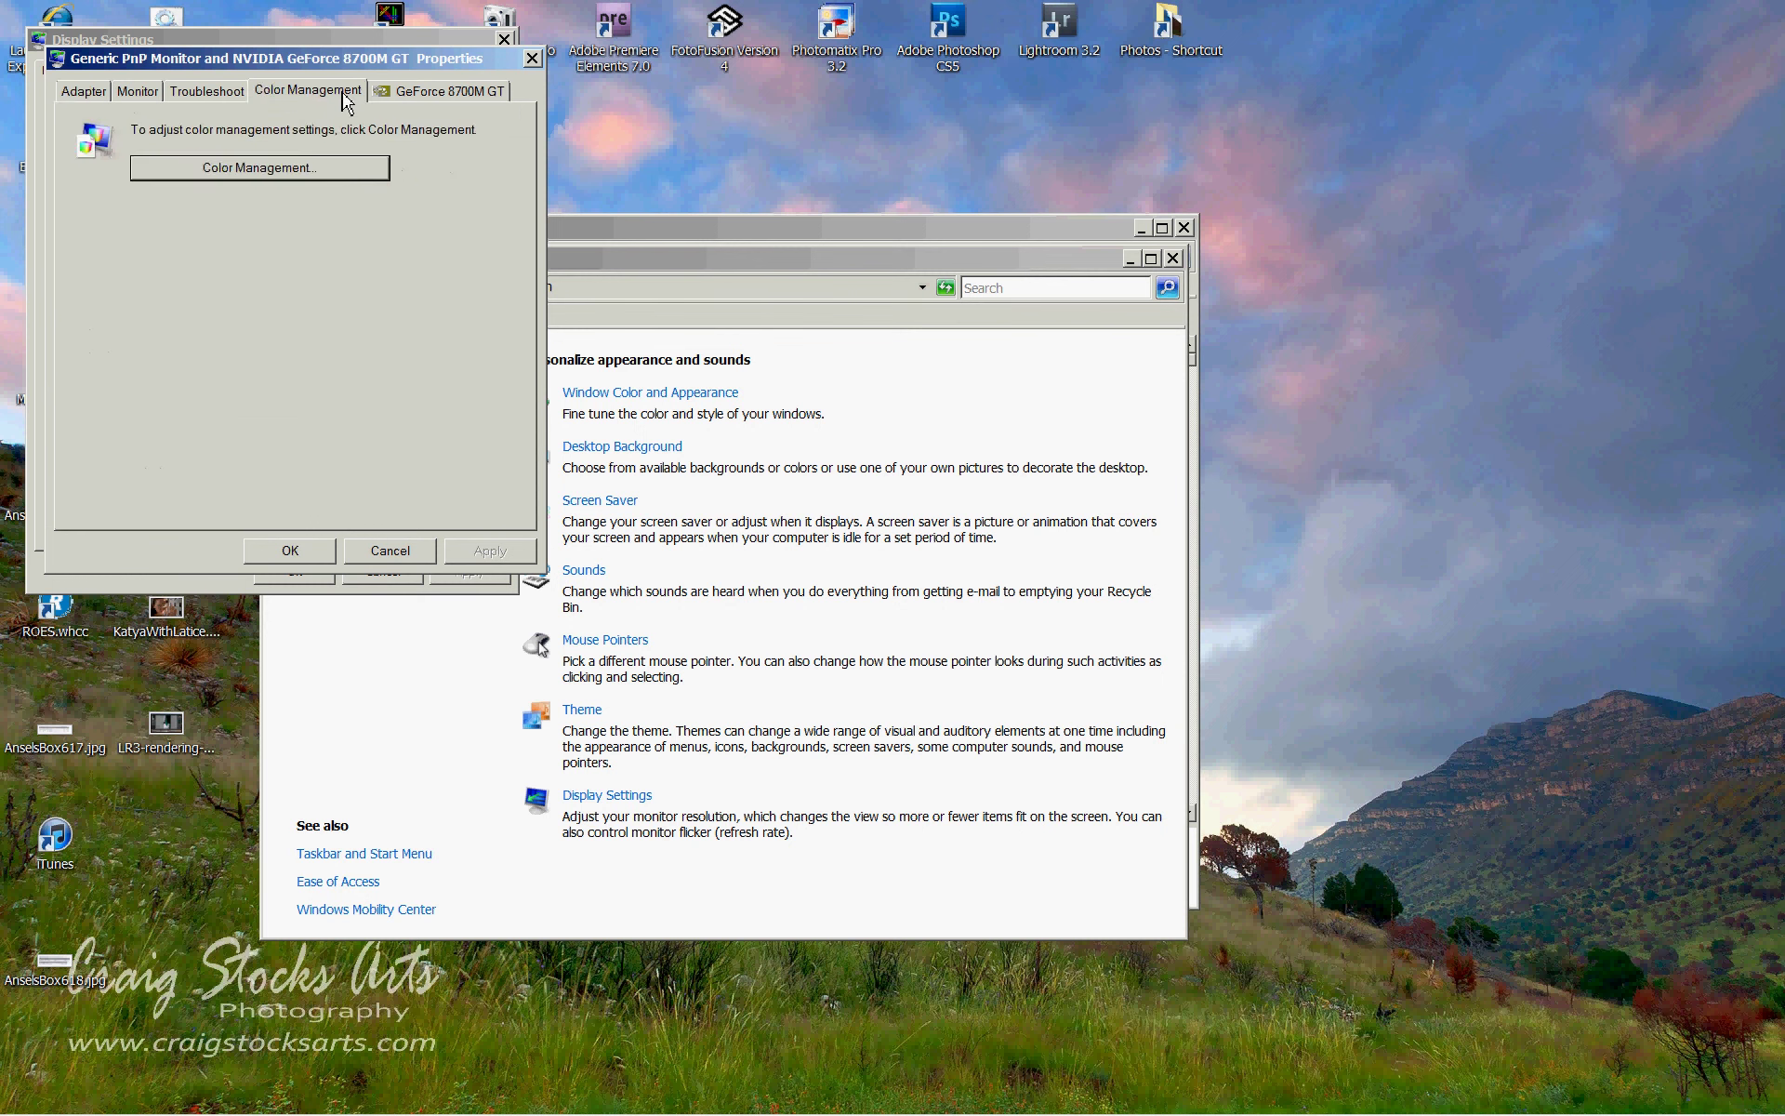
{"action": "left_click", "coordinate": [283, 169]}
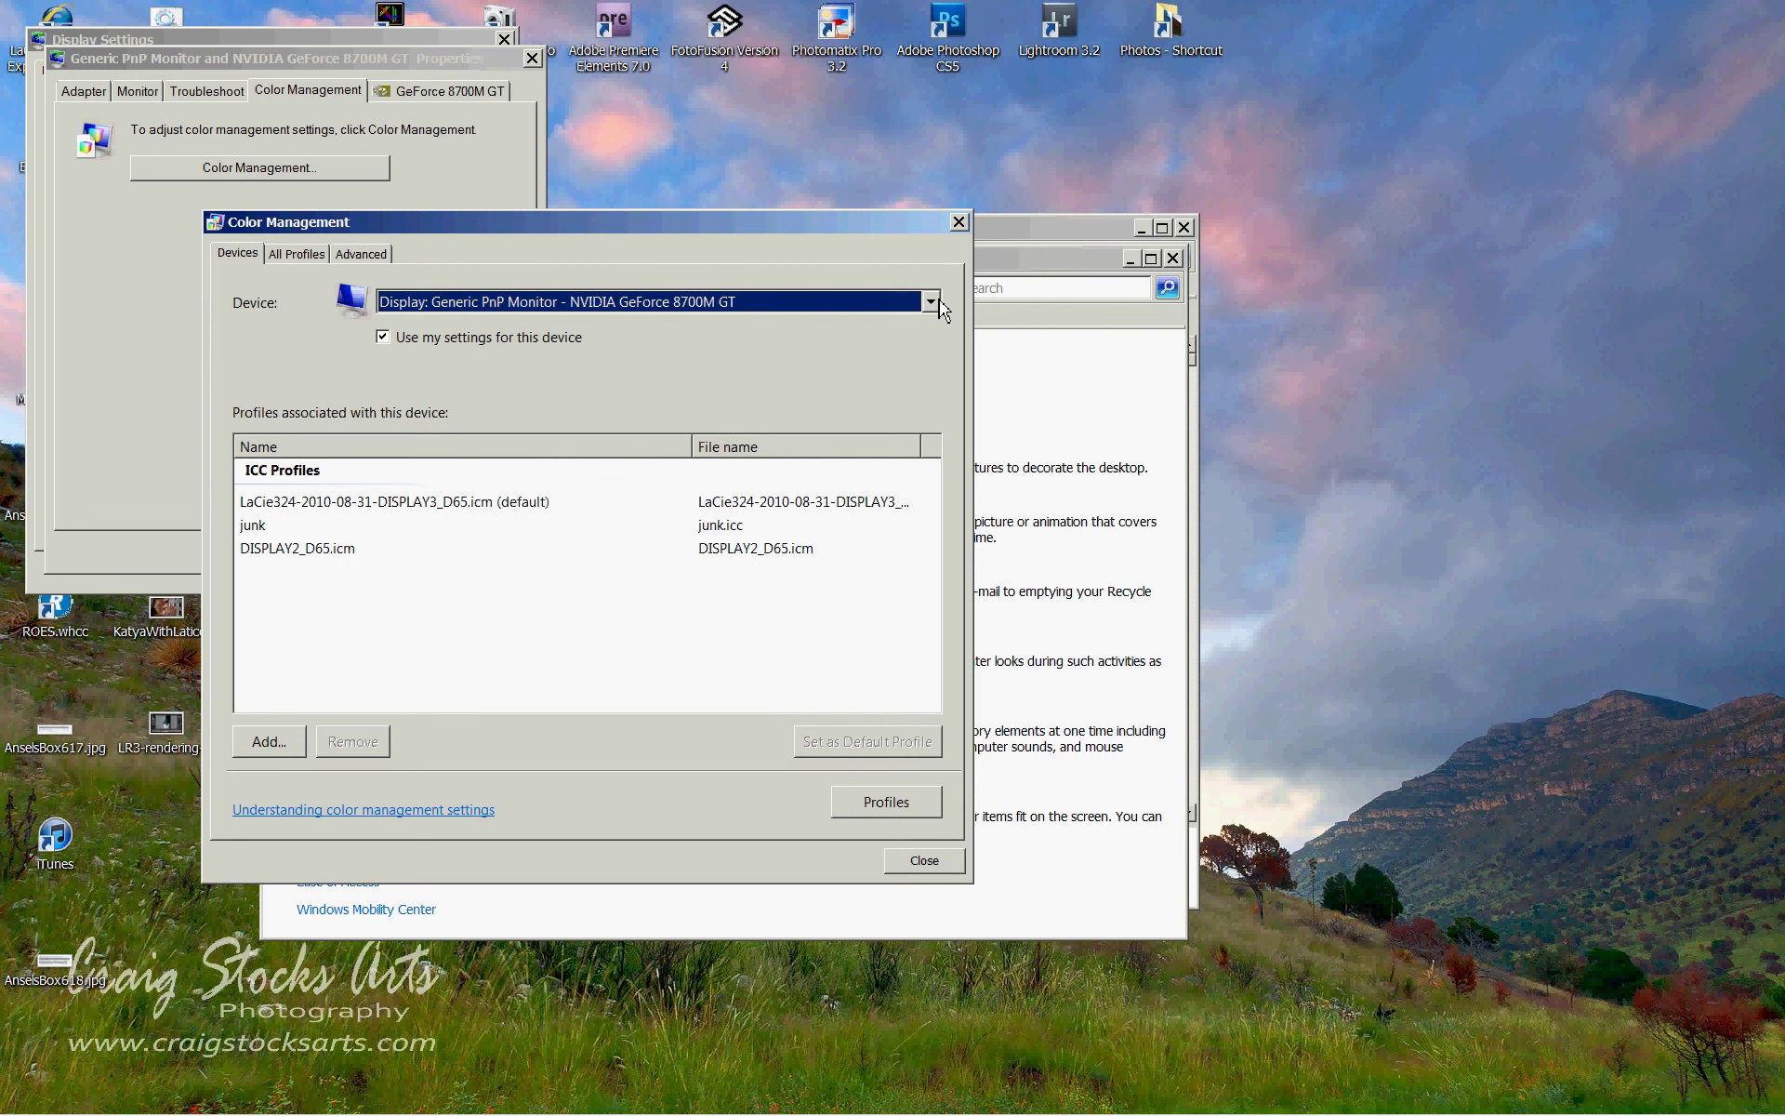
Make Laptop-2010-08-31-DISPLAY2_D65.icm the display's default profile and close the dialogs
{"action": "left_click", "coordinate": [930, 302]}
{"action": "left_click", "coordinate": [750, 345]}
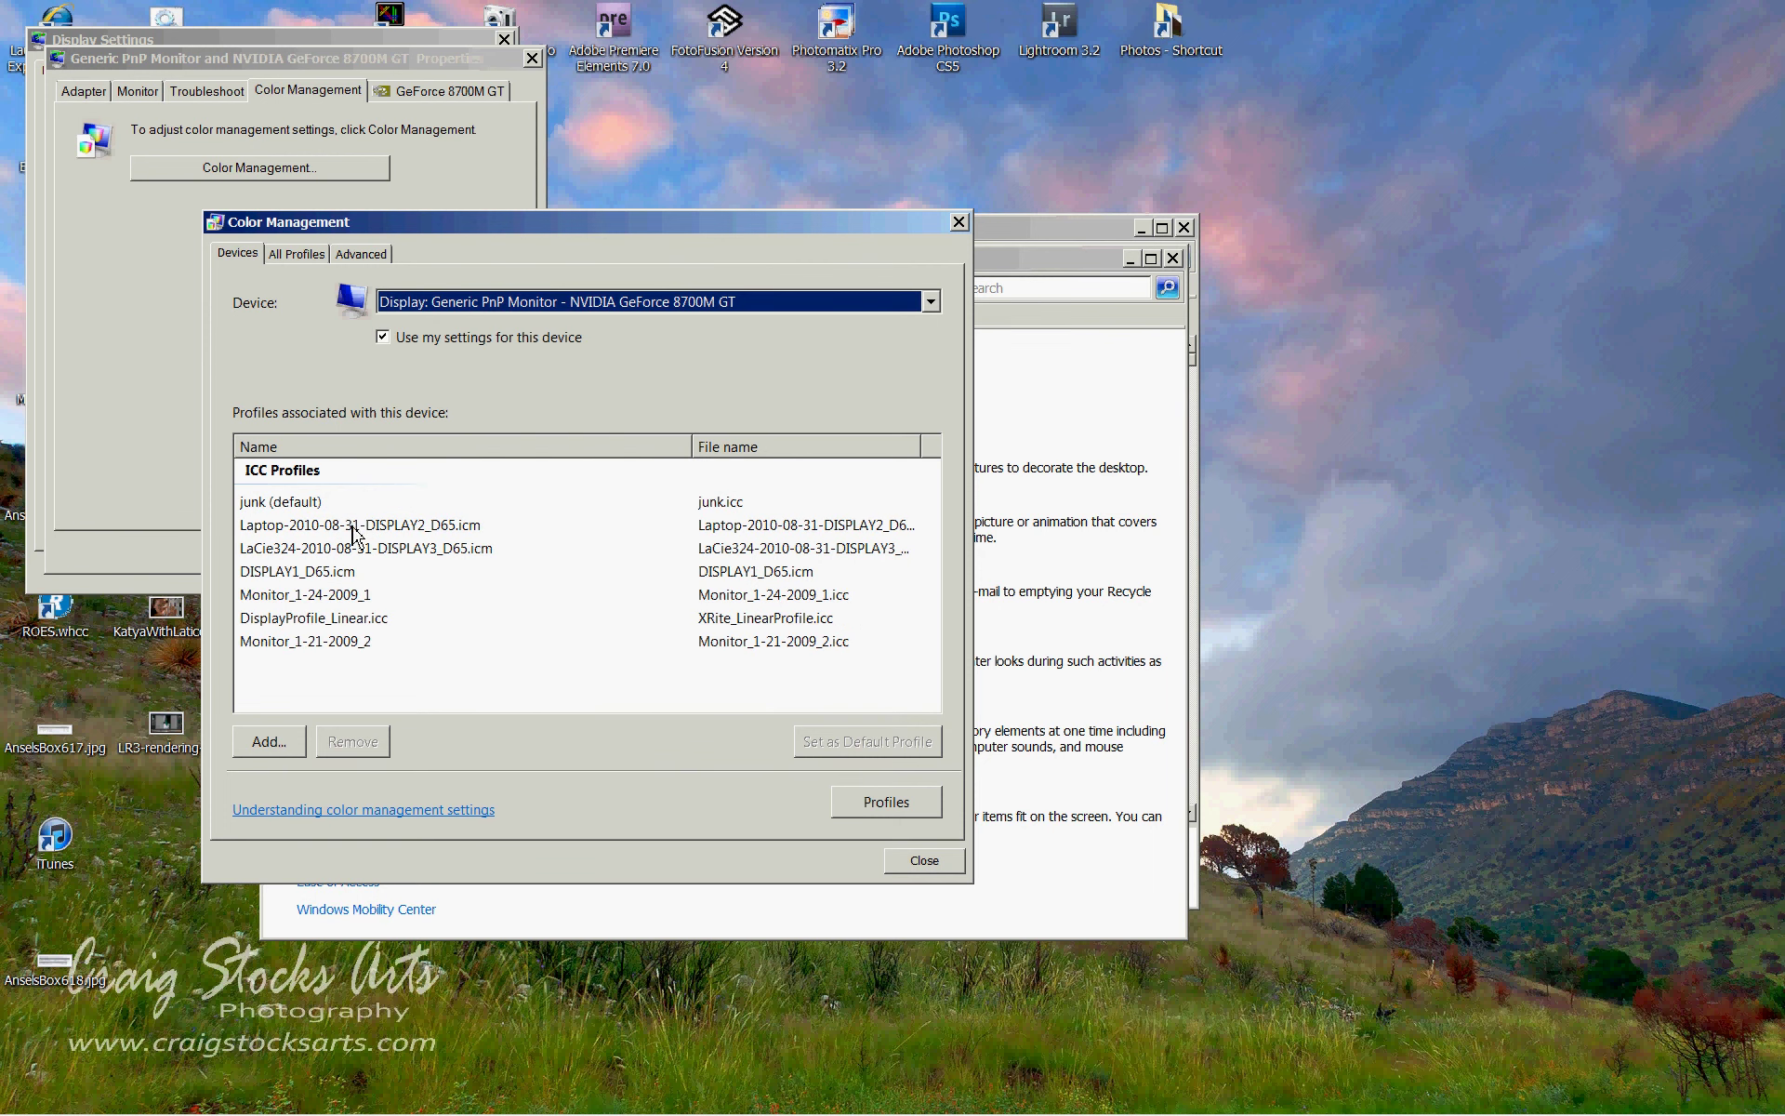
{"action": "left_click", "coordinate": [362, 526]}
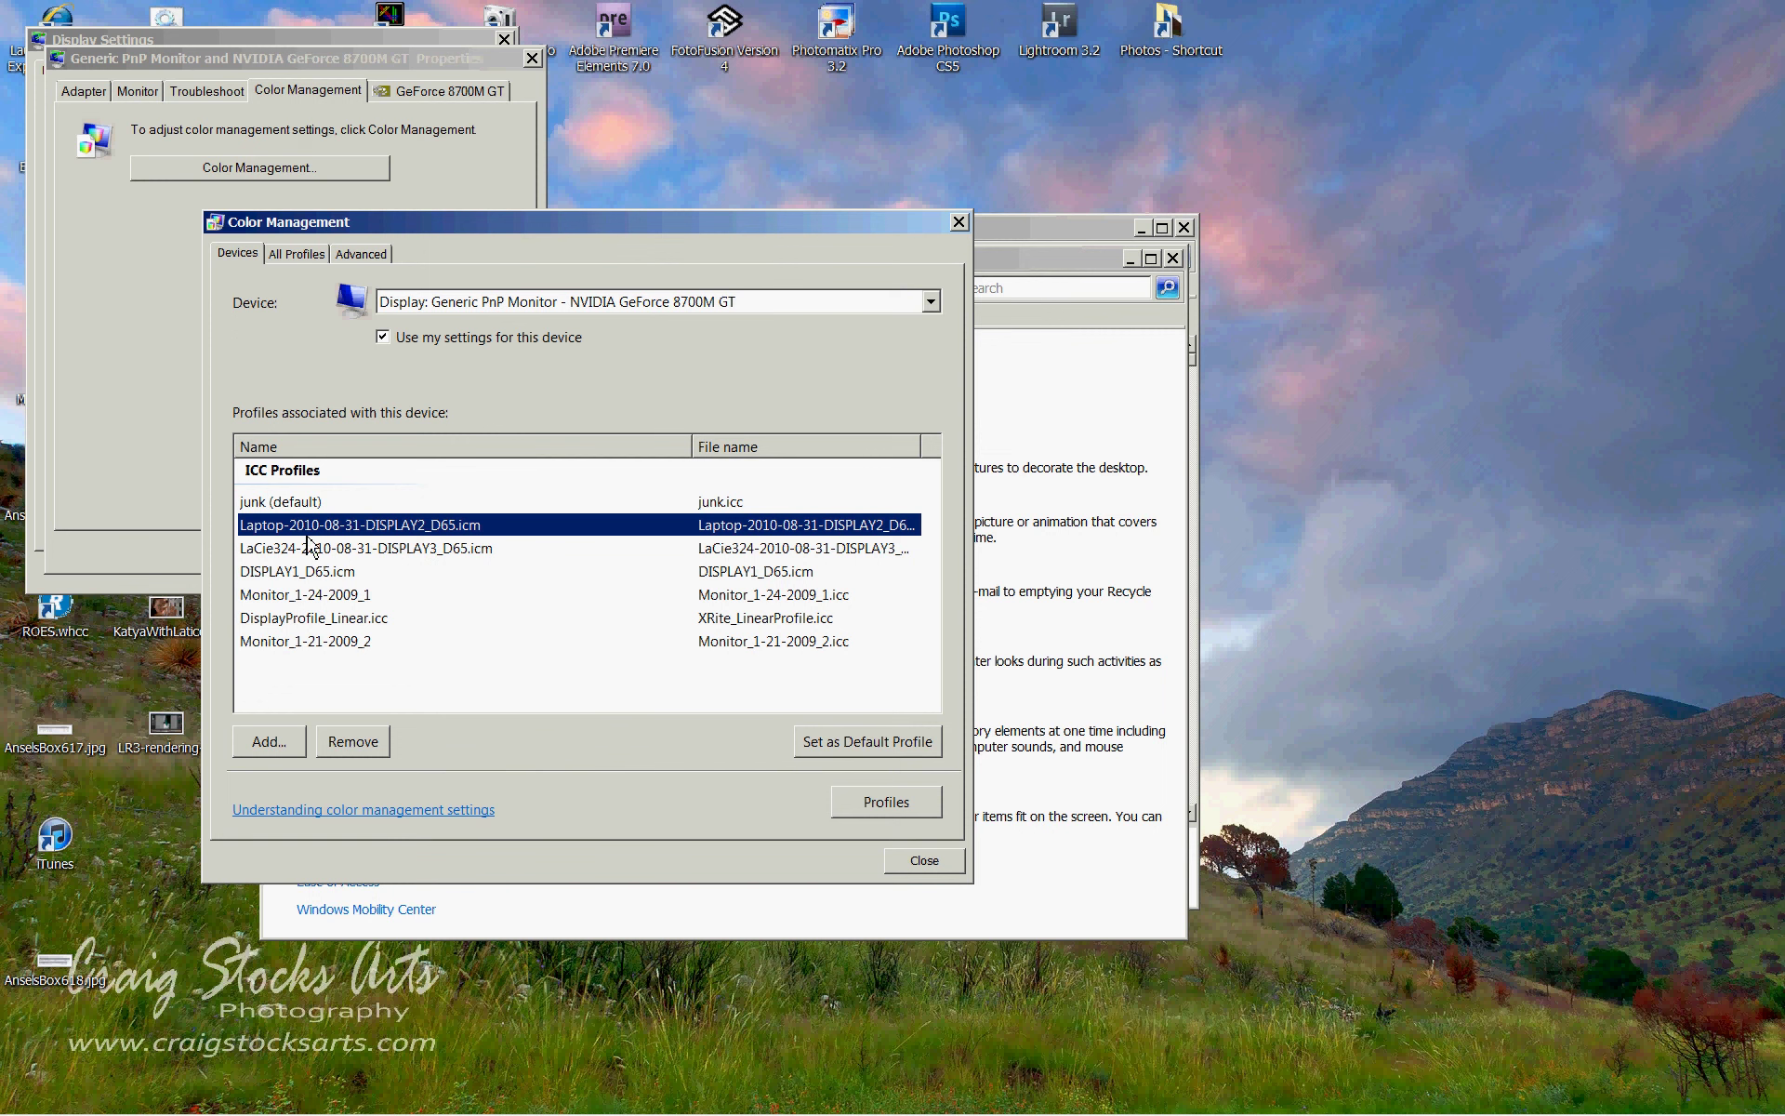
{"action": "left_click", "coordinate": [844, 745]}
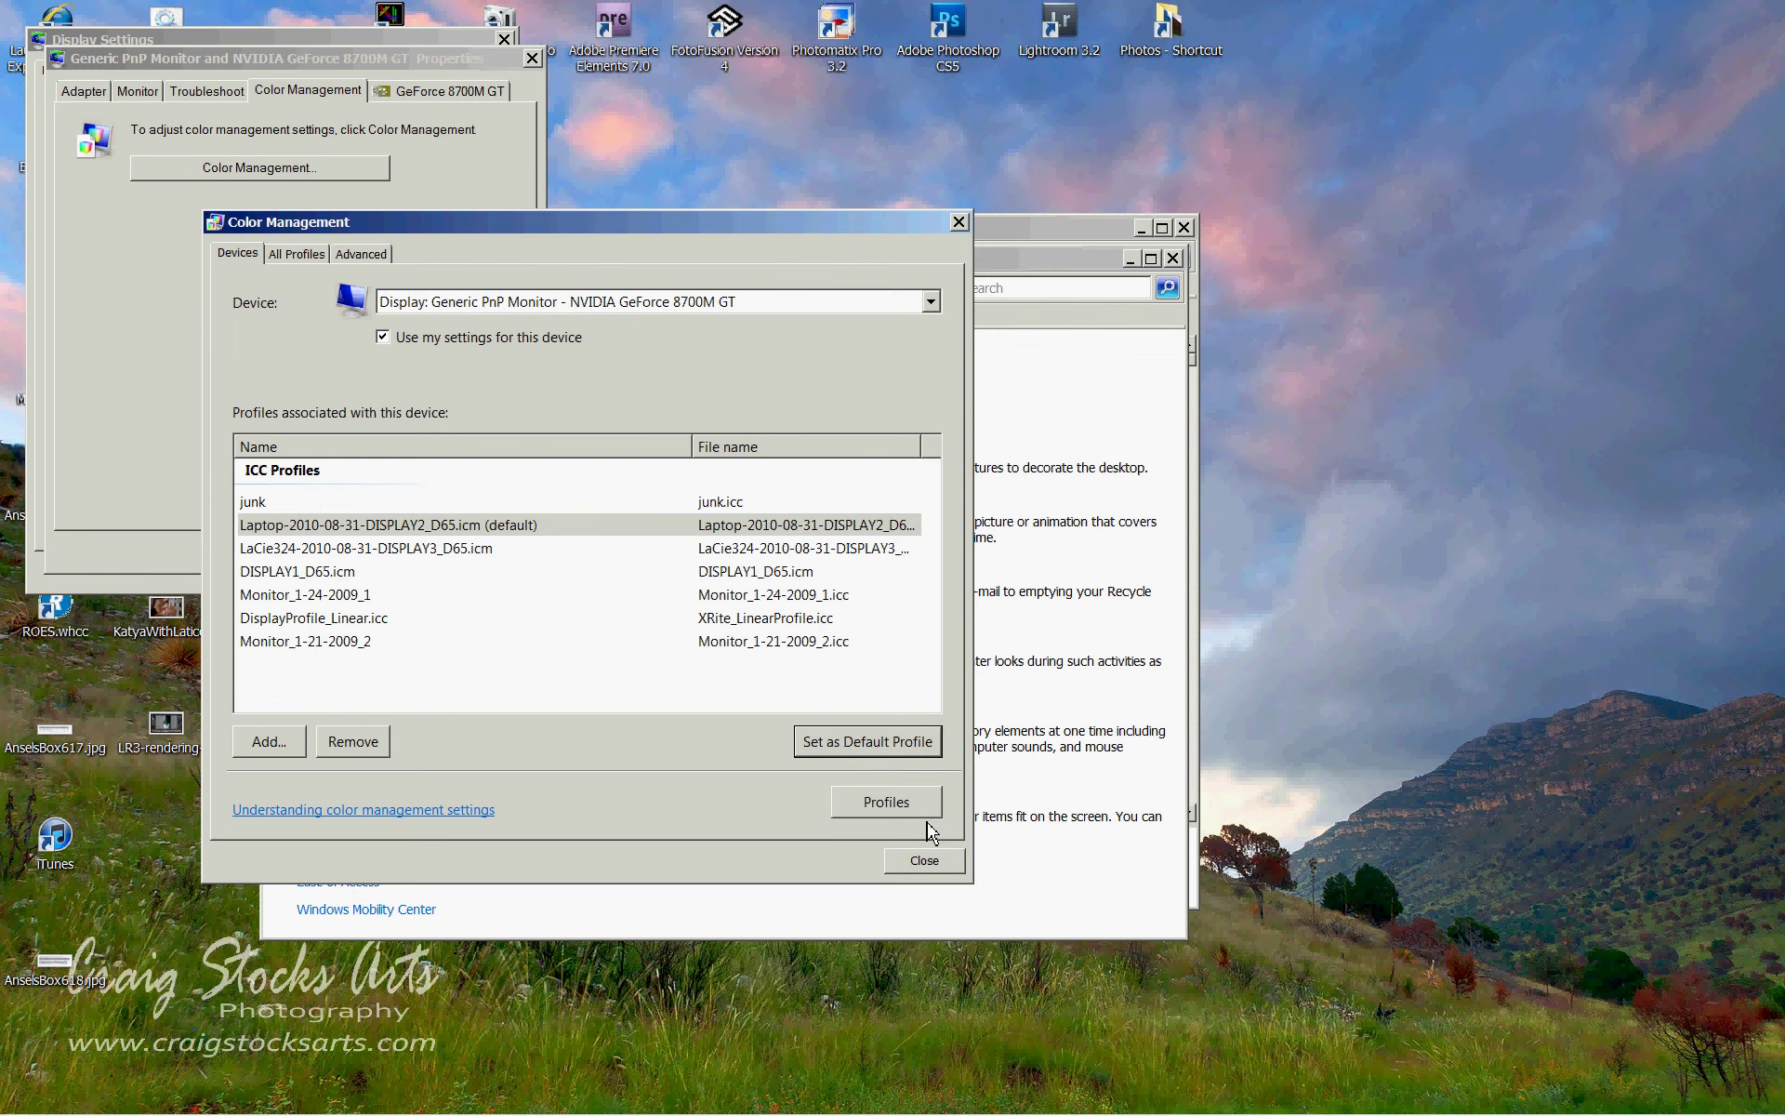
{"action": "left_click", "coordinate": [938, 860]}
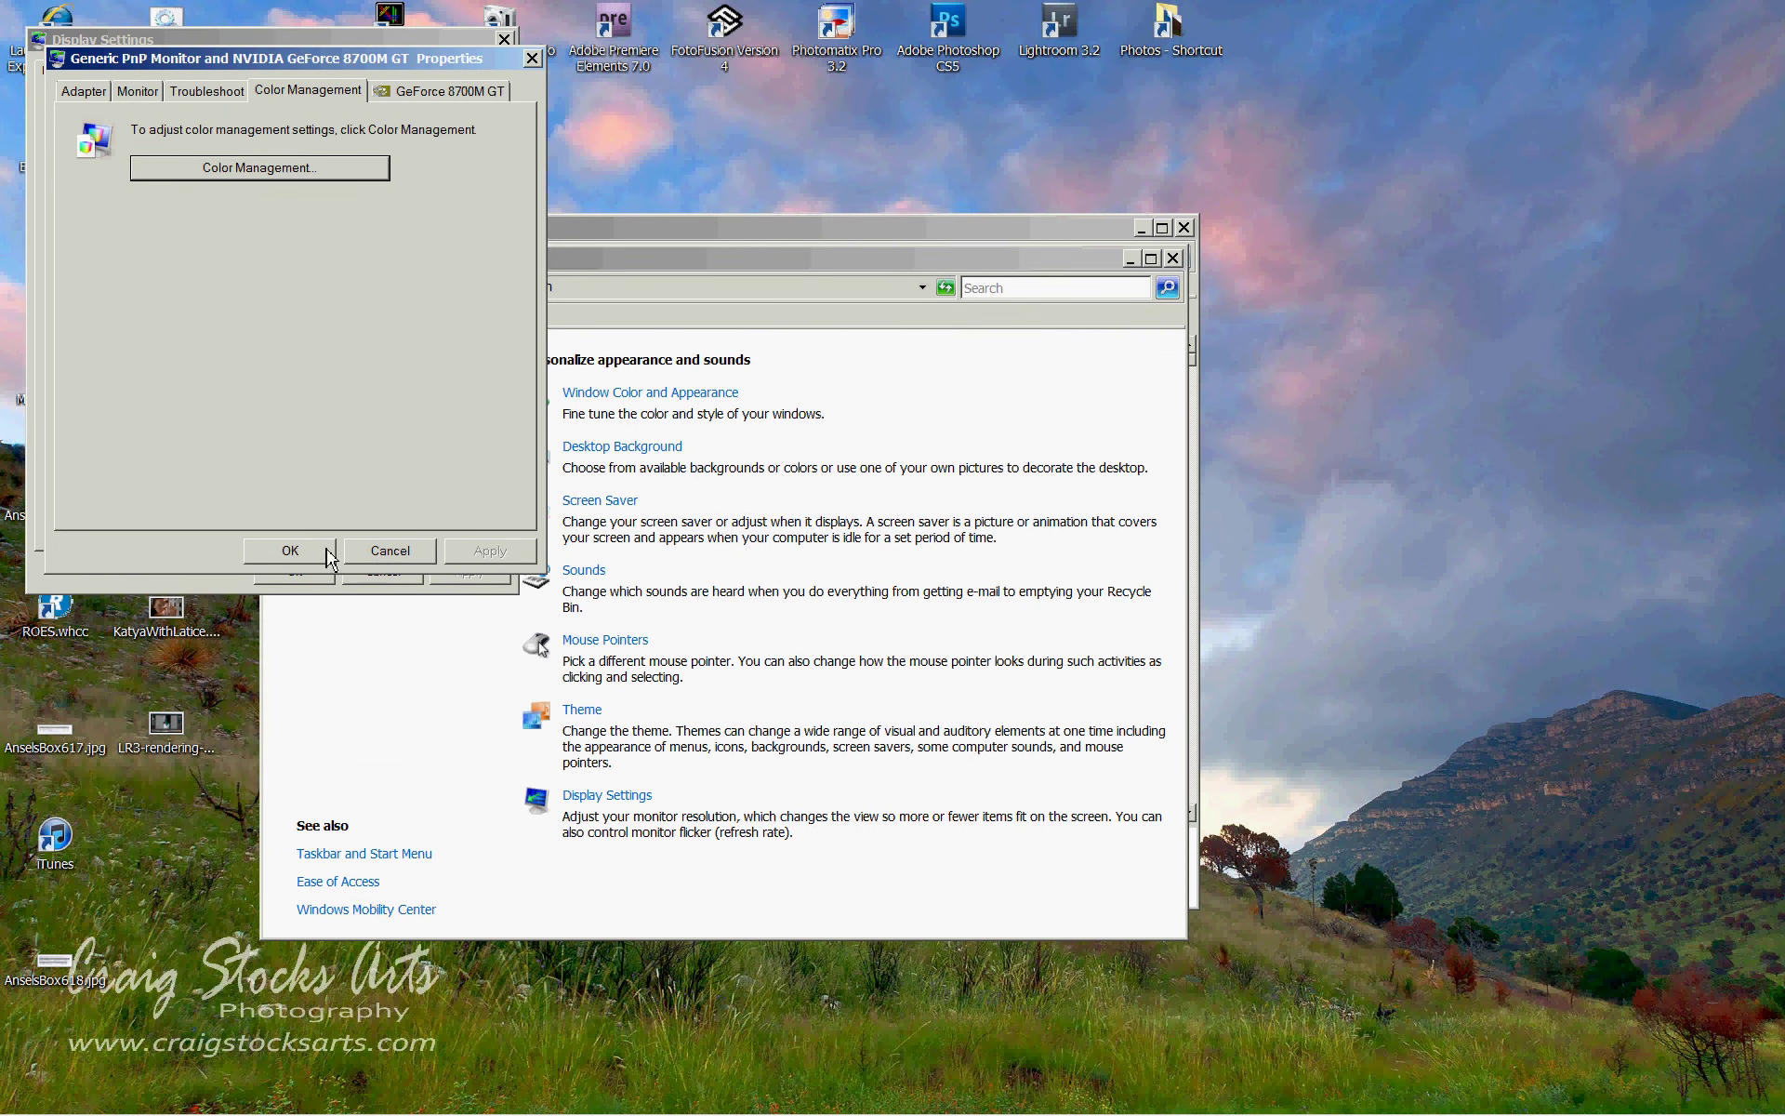
{"action": "left_click", "coordinate": [315, 555]}
Close Display Settings and Personalization, then return to the naturally coloured sunset photo in Photoshop
{"action": "left_click", "coordinate": [307, 578]}
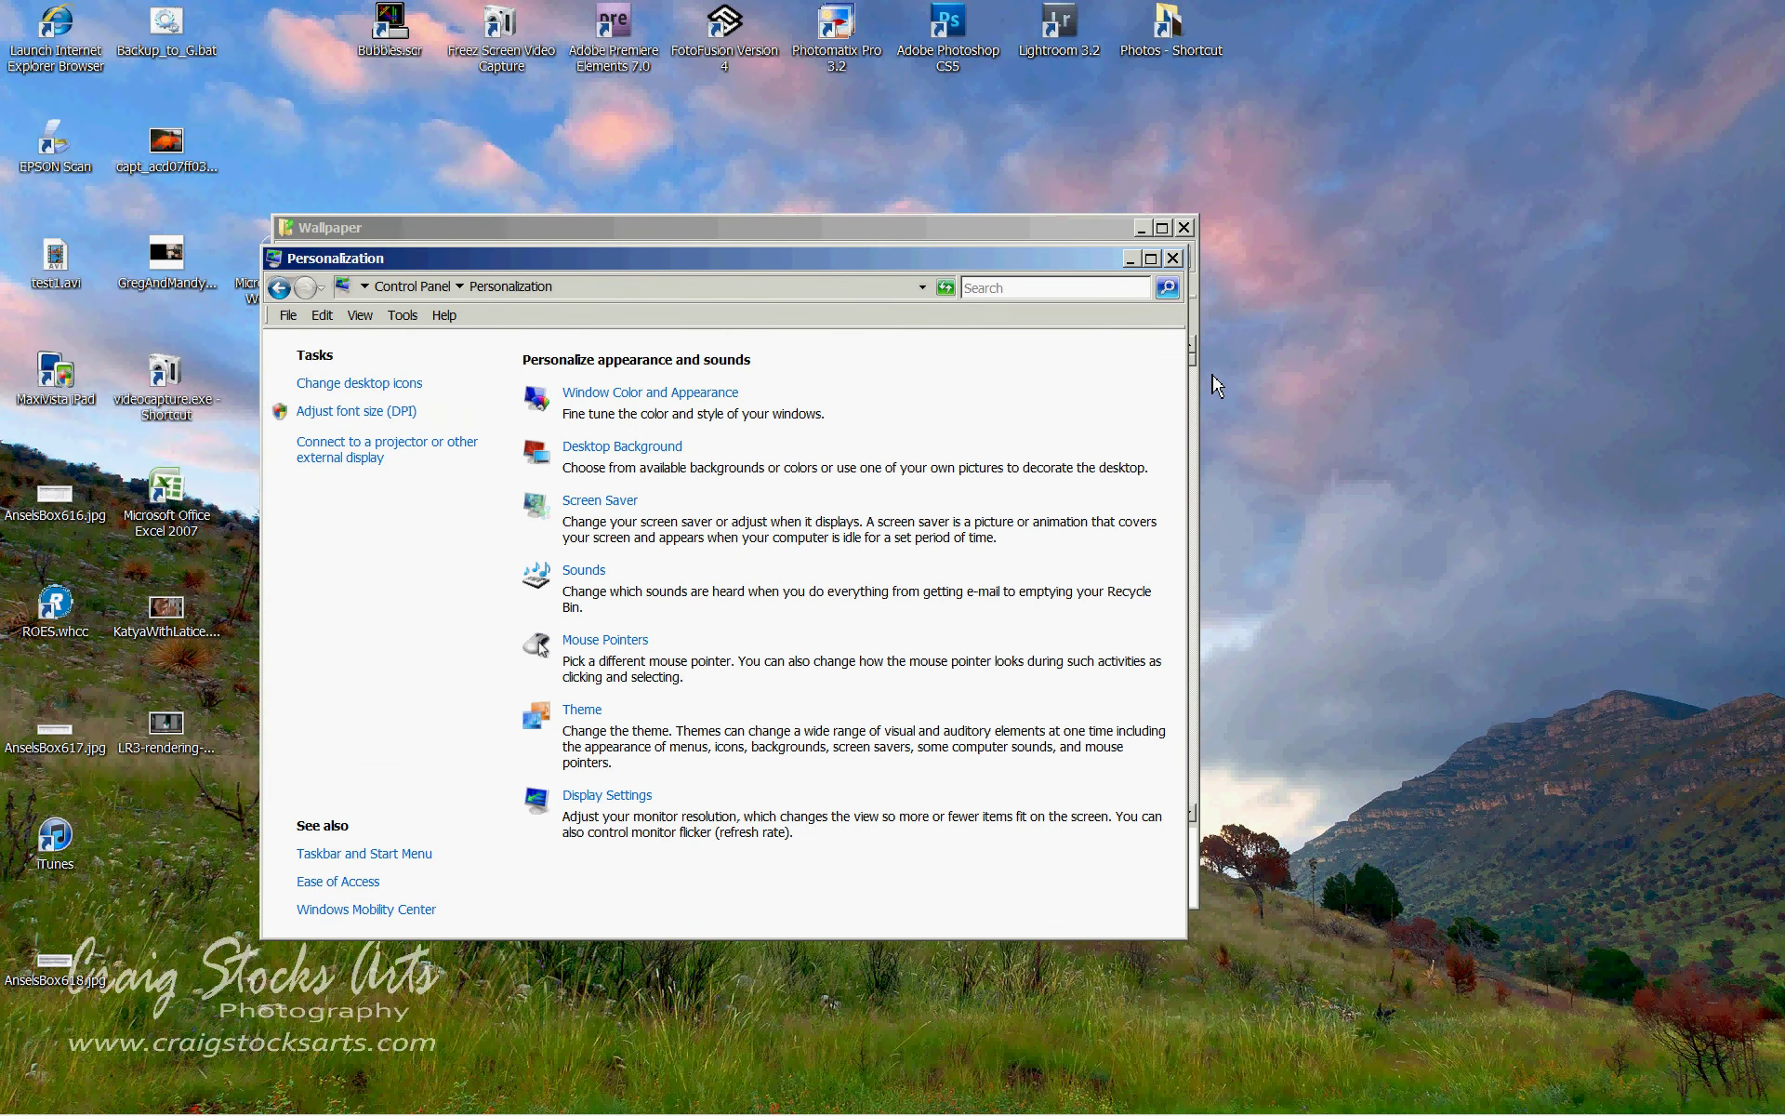
{"action": "left_click", "coordinate": [1174, 260]}
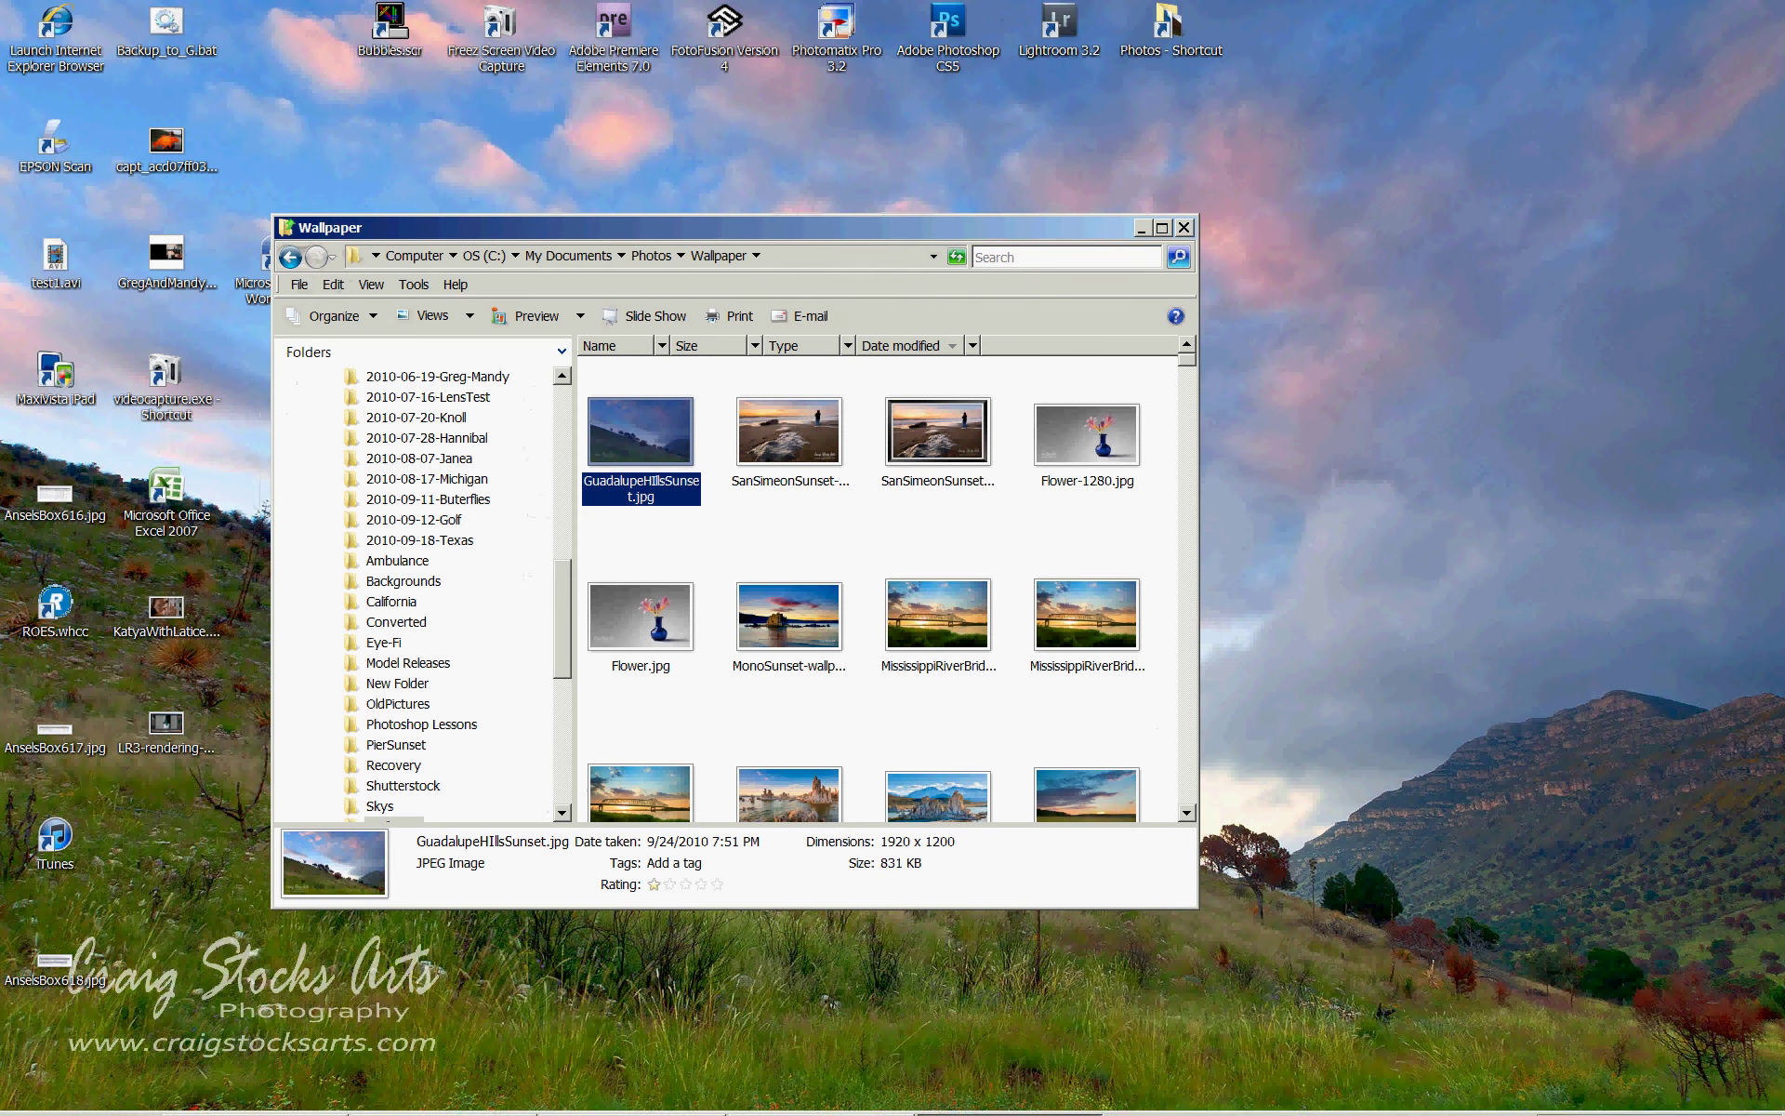
{"action": "left_click", "coordinate": [674, 1103]}
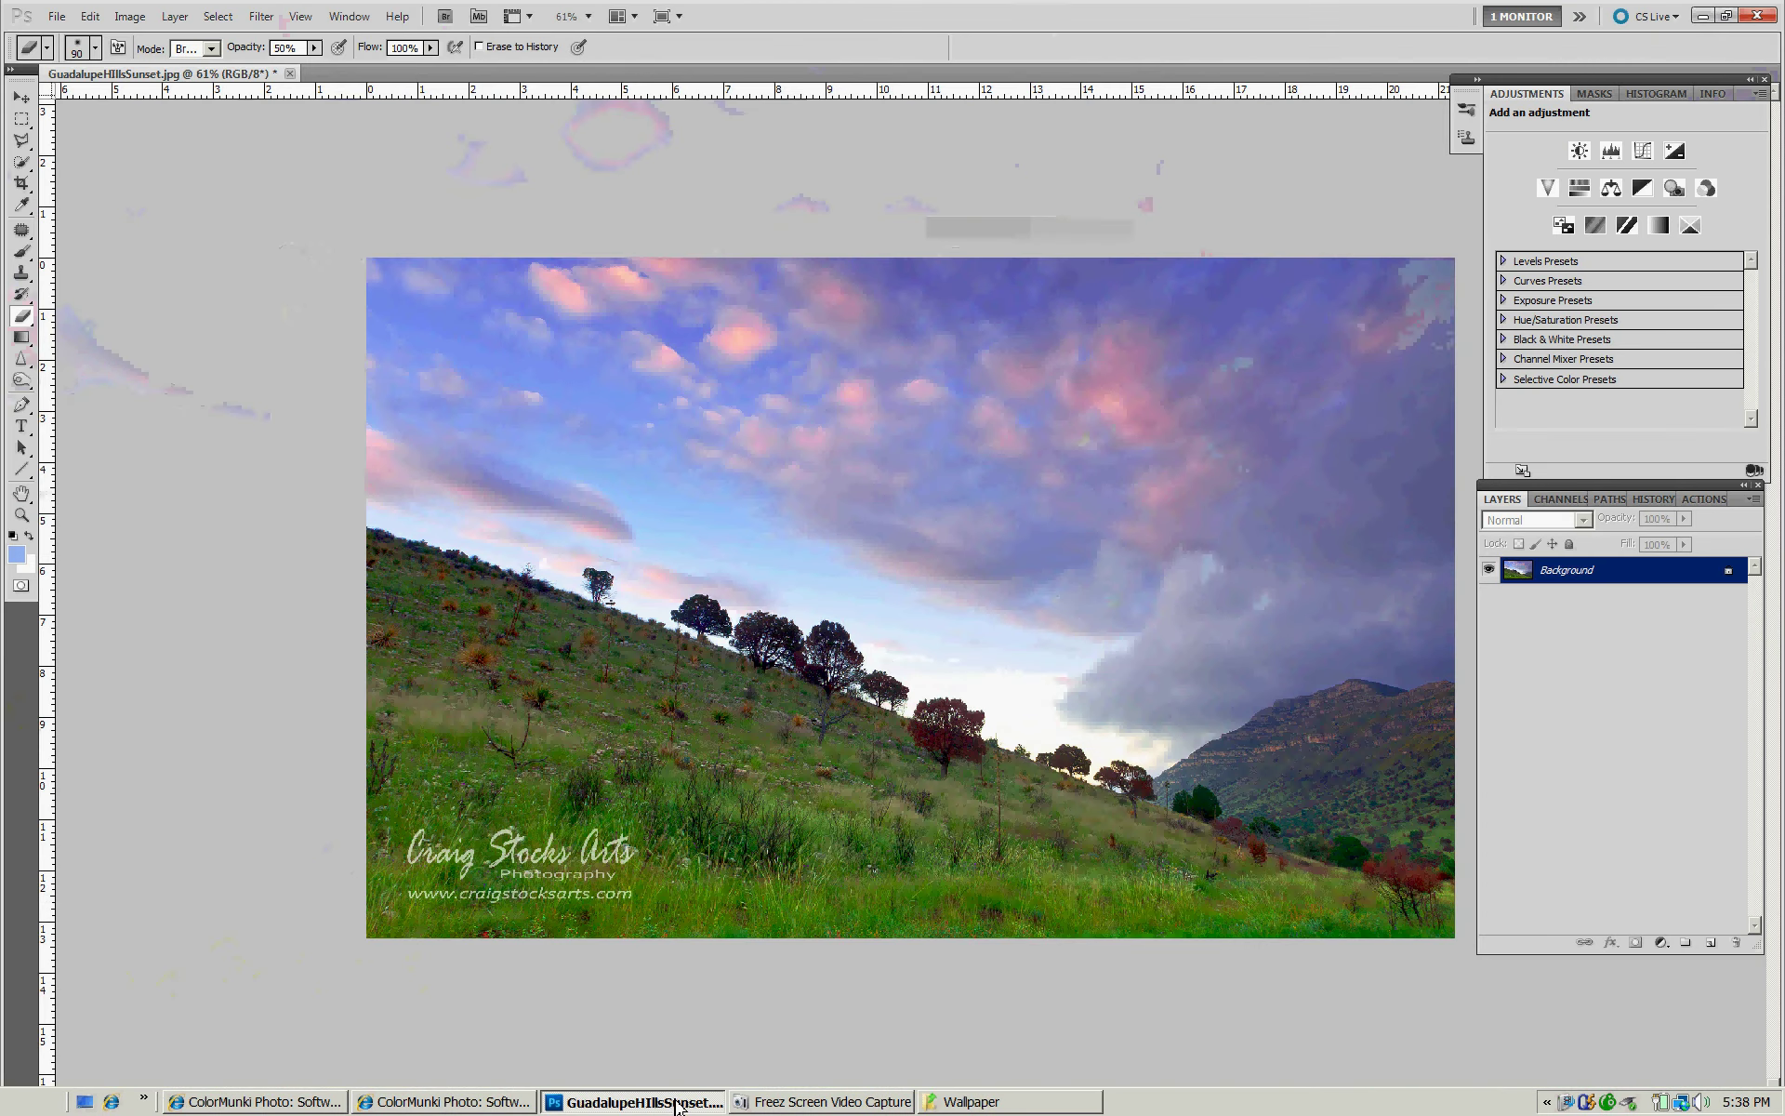